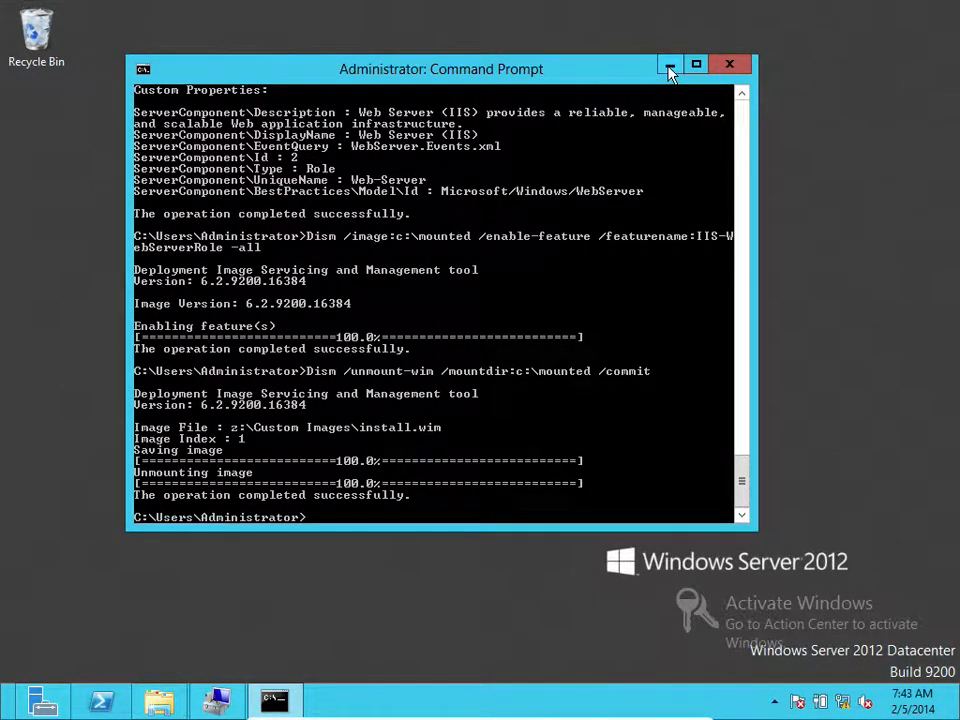
Minimize the Command Prompt window to the taskbar, leaving the Windows Server 2012 desktop visible
click(669, 66)
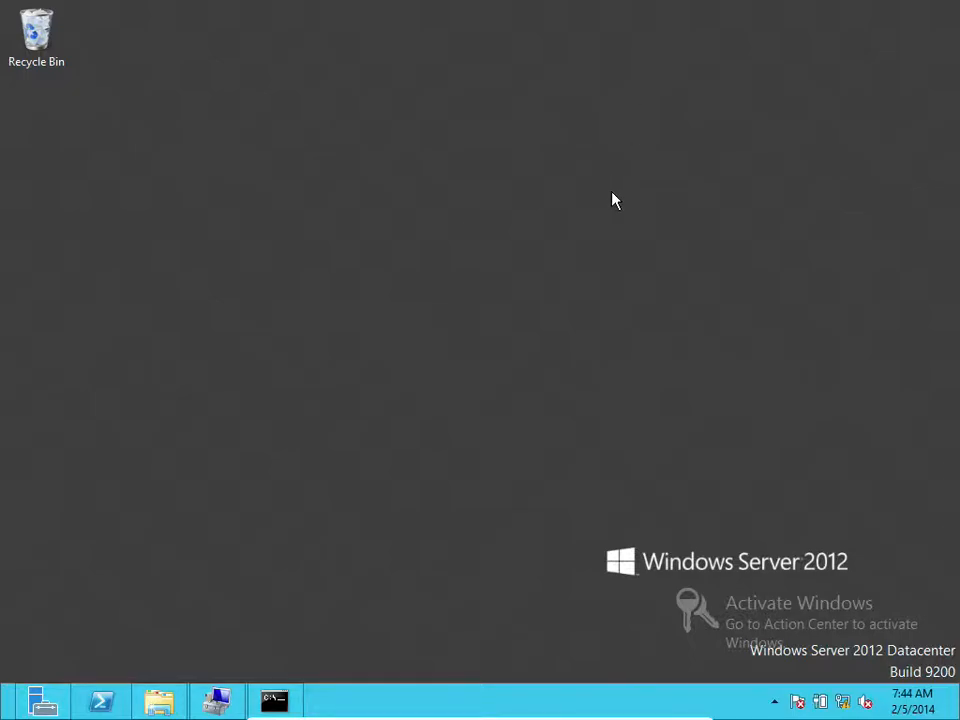
Launch the Windows Deployment Services console from Server Manager's Tools menu
click(44, 700)
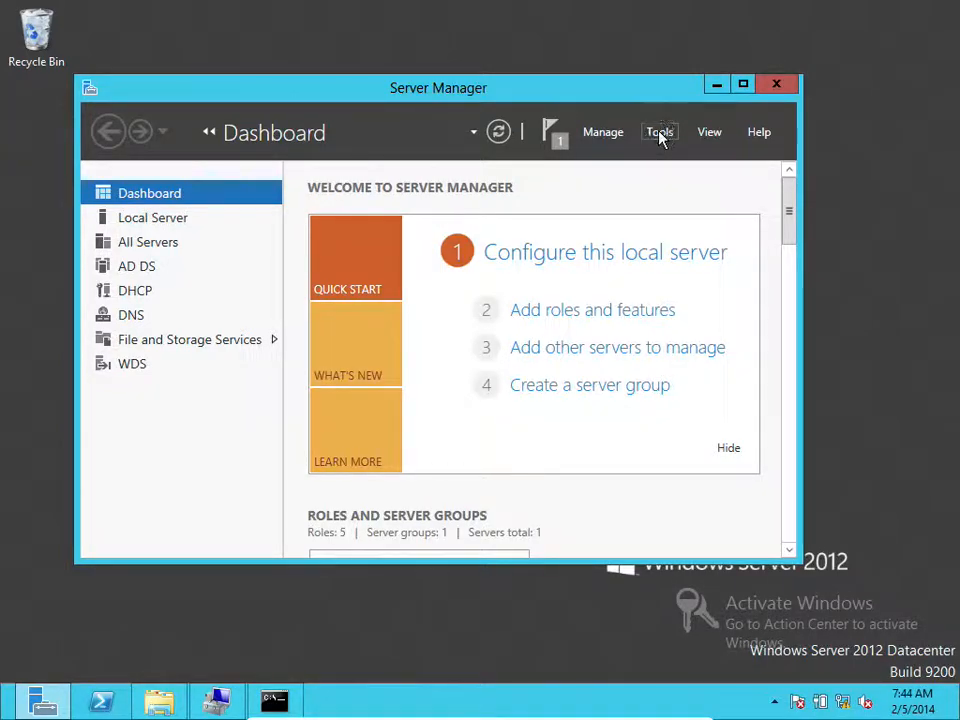
click(659, 134)
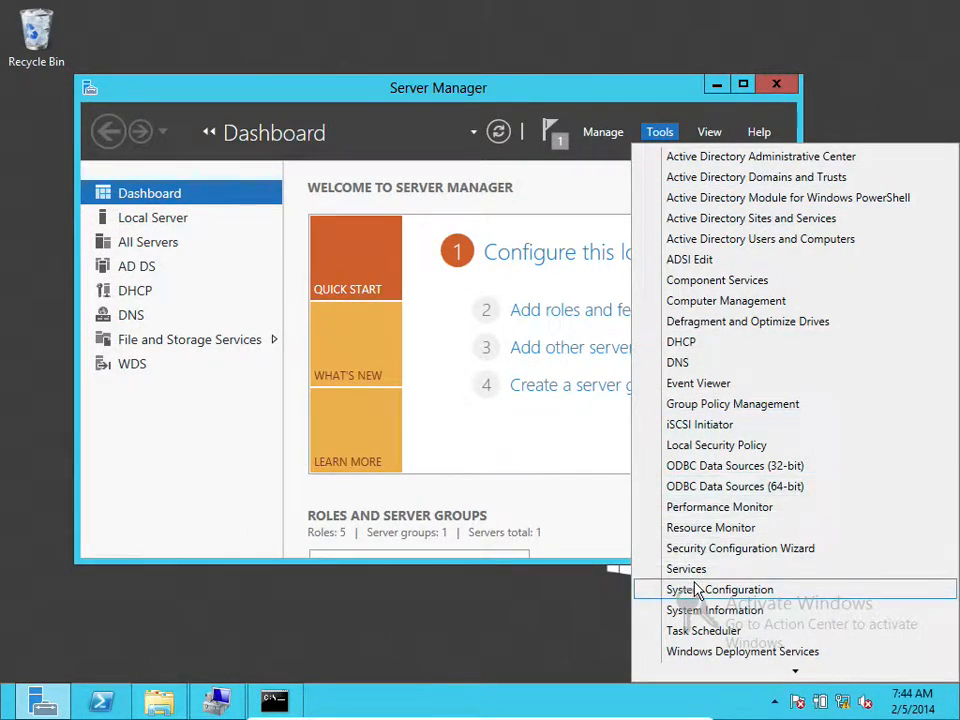
click(733, 655)
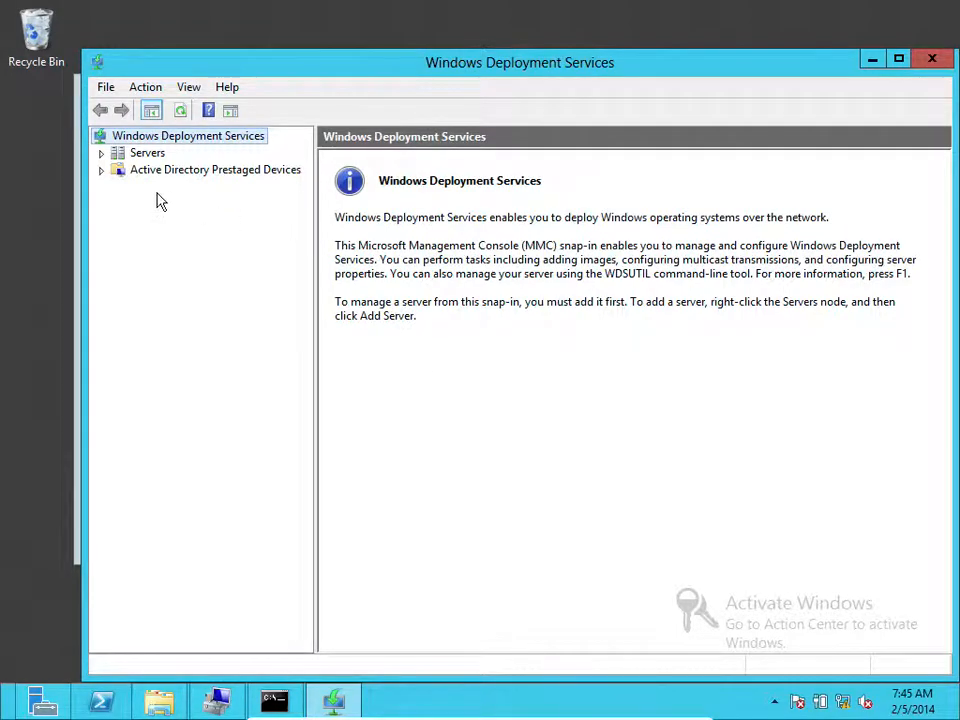
Expand Servers, select MCSE.MCE.local and start its Configure Server wizard
click(102, 155)
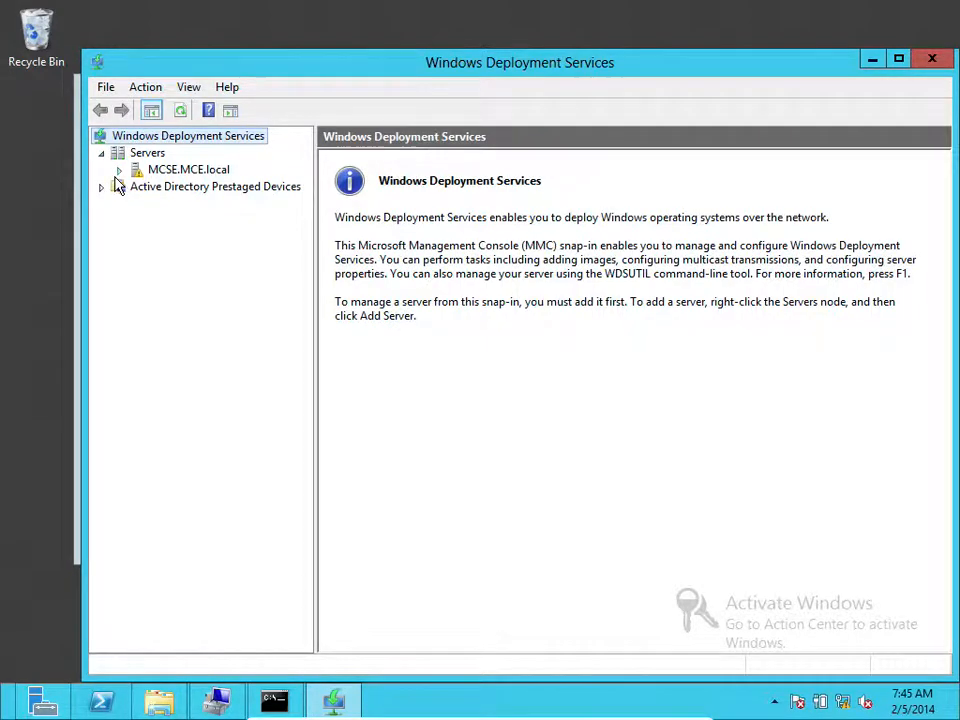
click(166, 172)
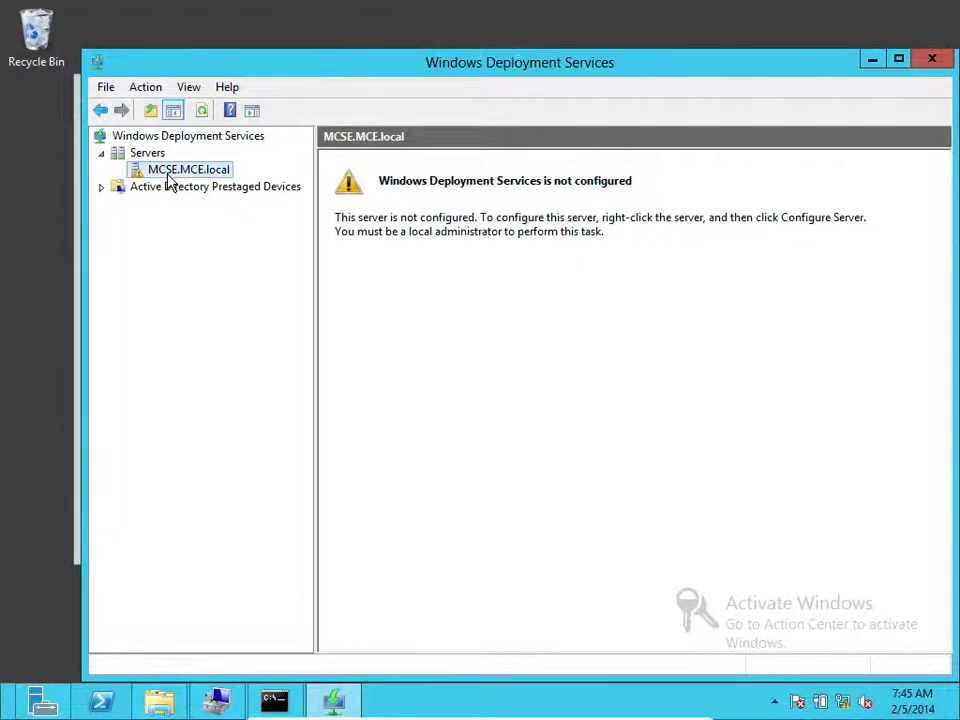
right_click(168, 176)
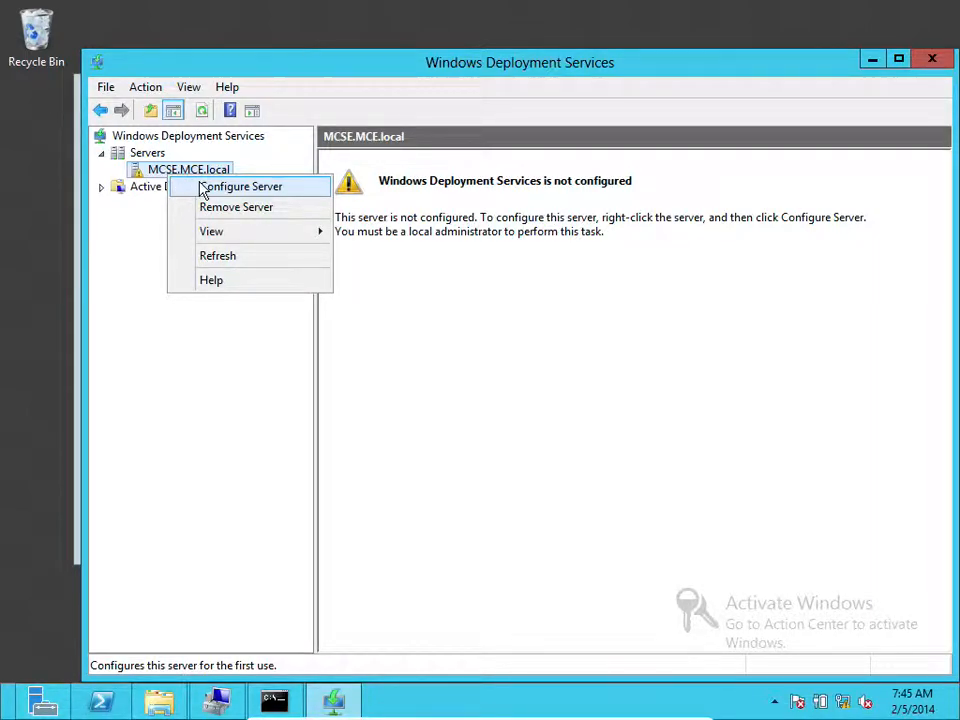
click(199, 187)
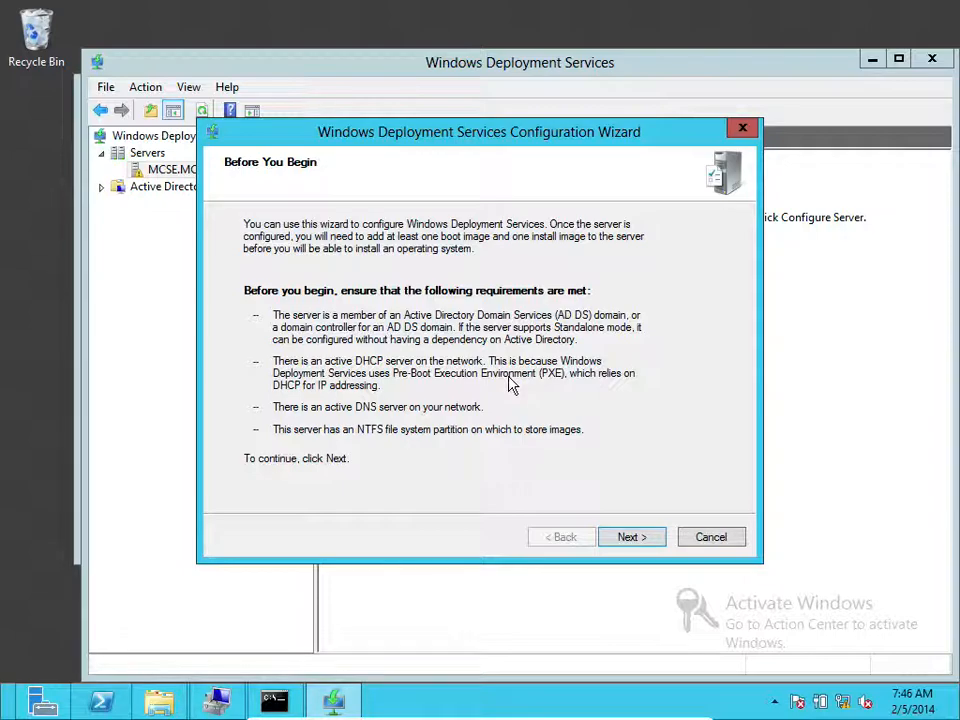
click(622, 538)
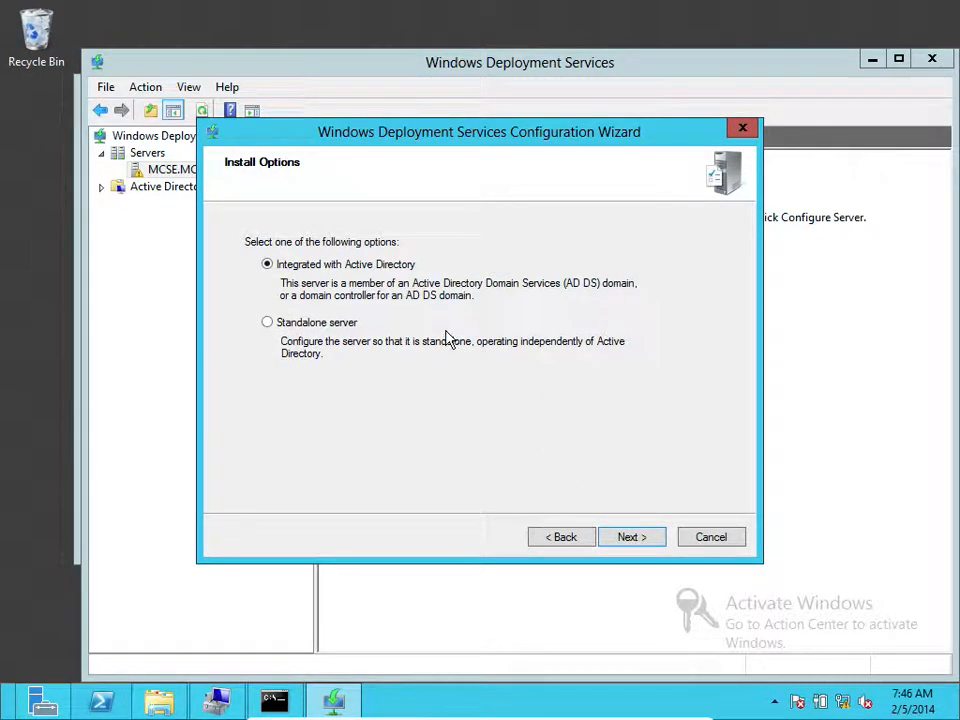
Keep 'Integrated with Active Directory' selected on Install Options and continue to the folder location page
click(308, 331)
click(336, 270)
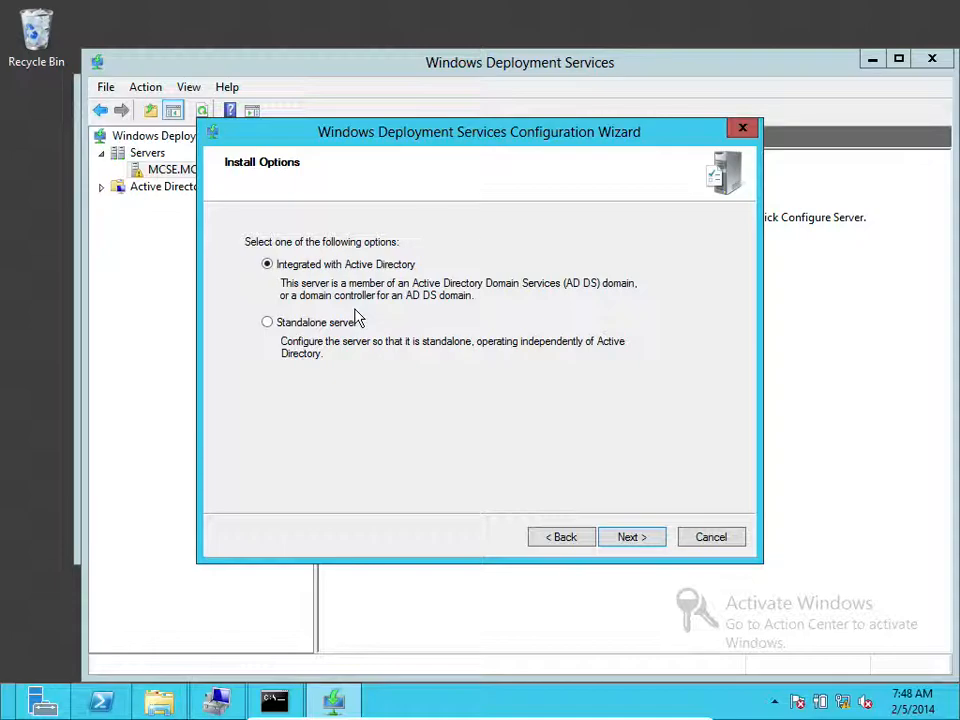
click(627, 538)
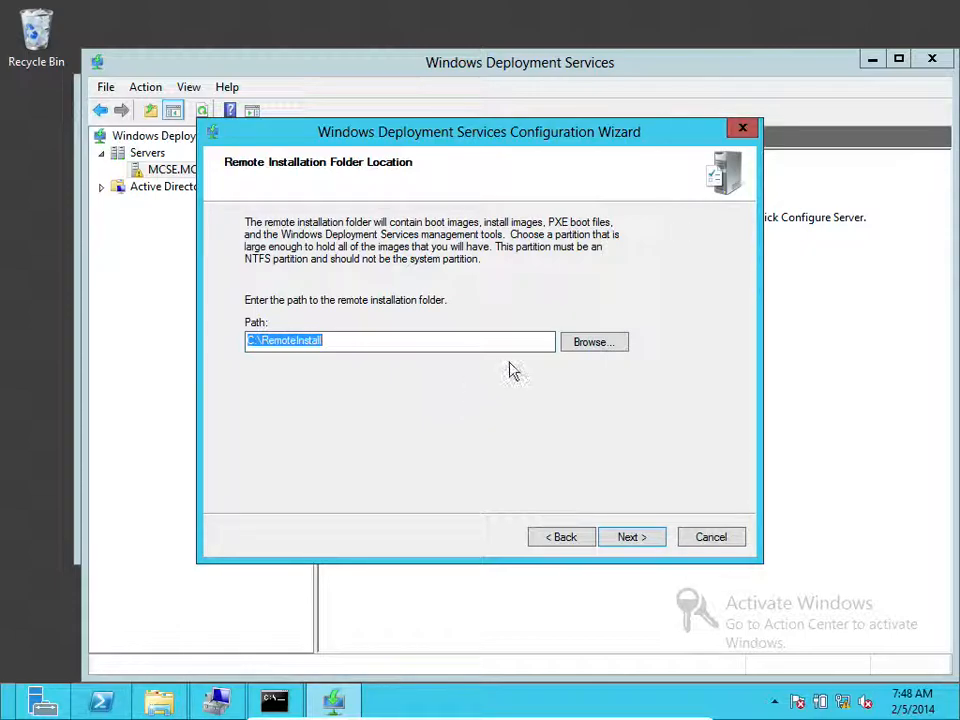
Browse the remote installation folder to ImageFile (E:), then bring the Computer window forward
click(587, 344)
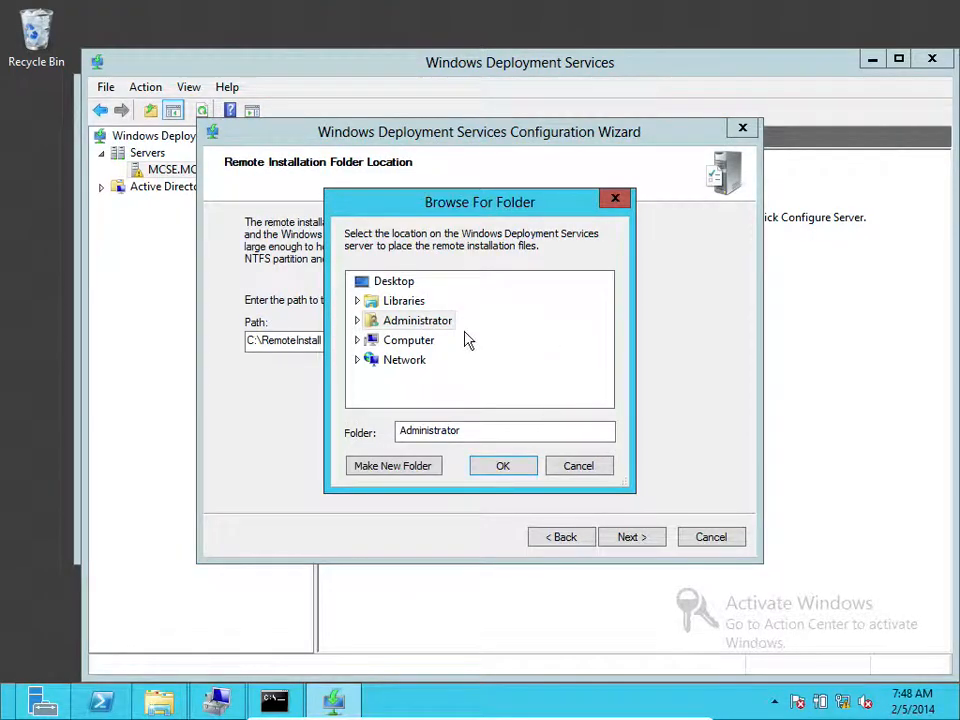
click(358, 340)
click(426, 341)
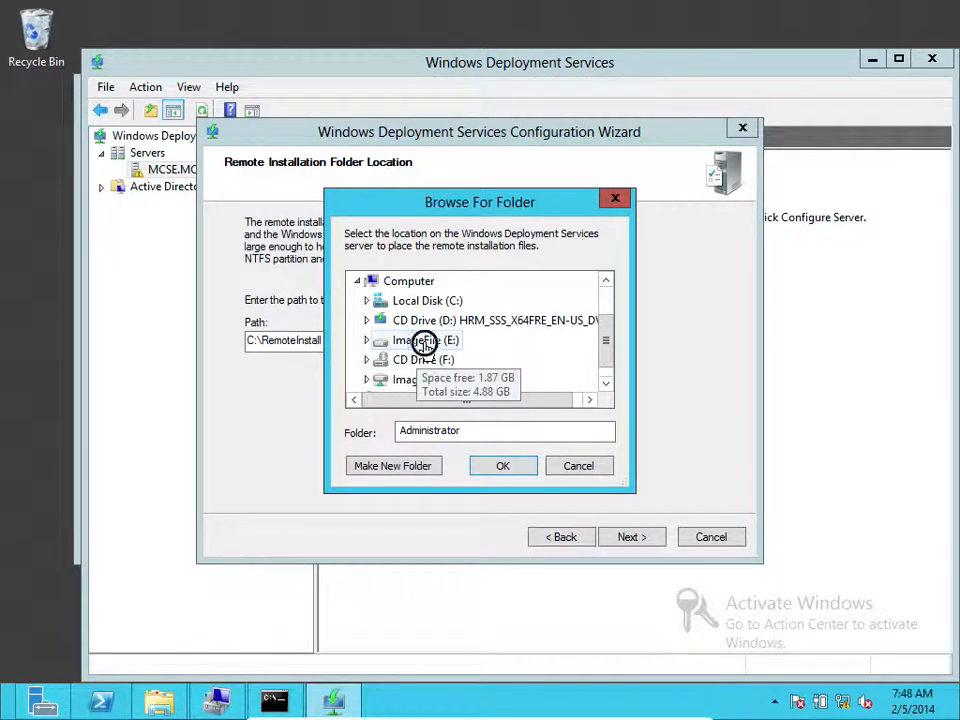
click(520, 470)
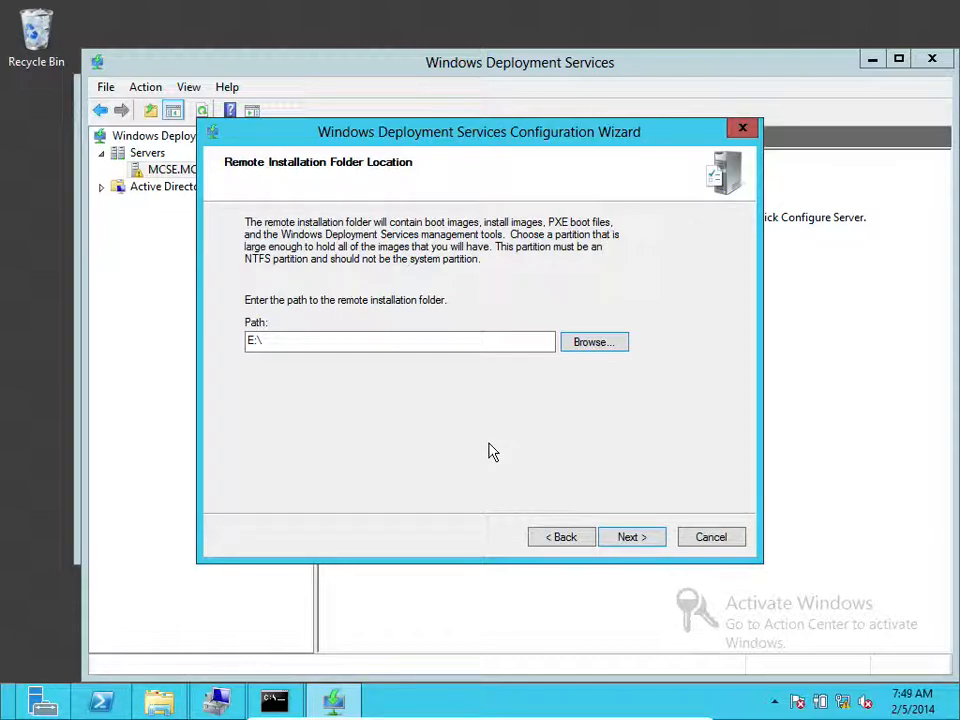
click(344, 342)
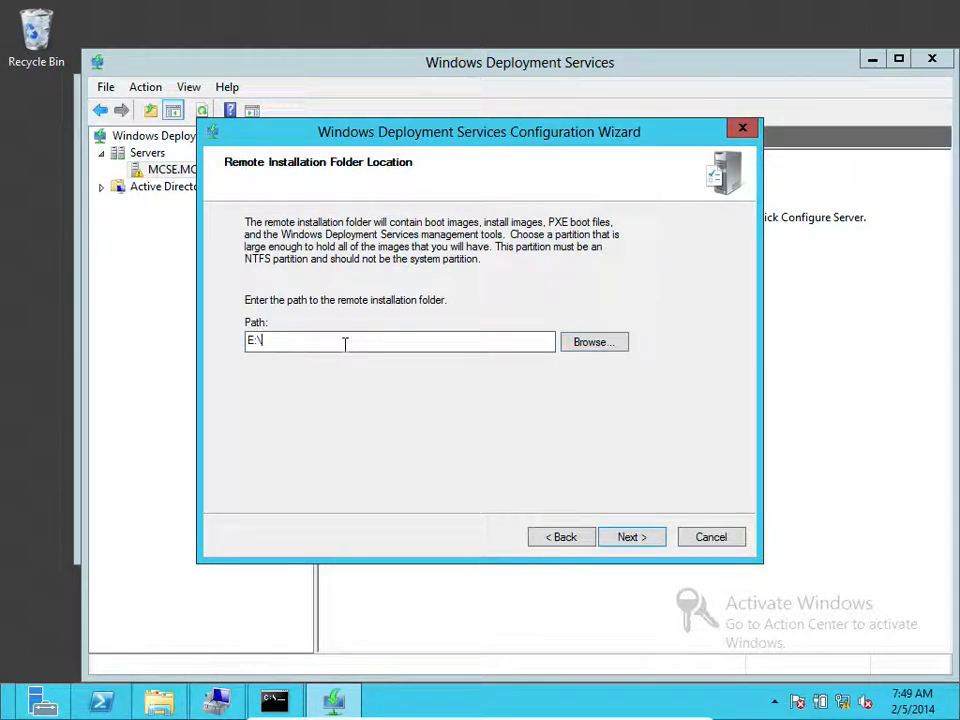
mouse_move(167, 707)
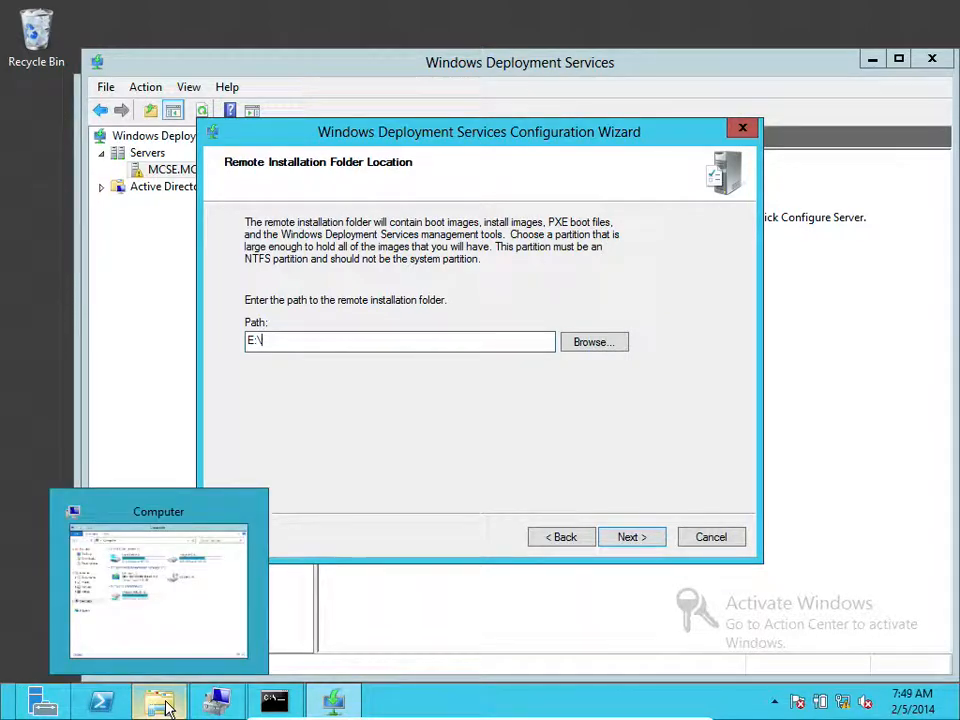
click(122, 525)
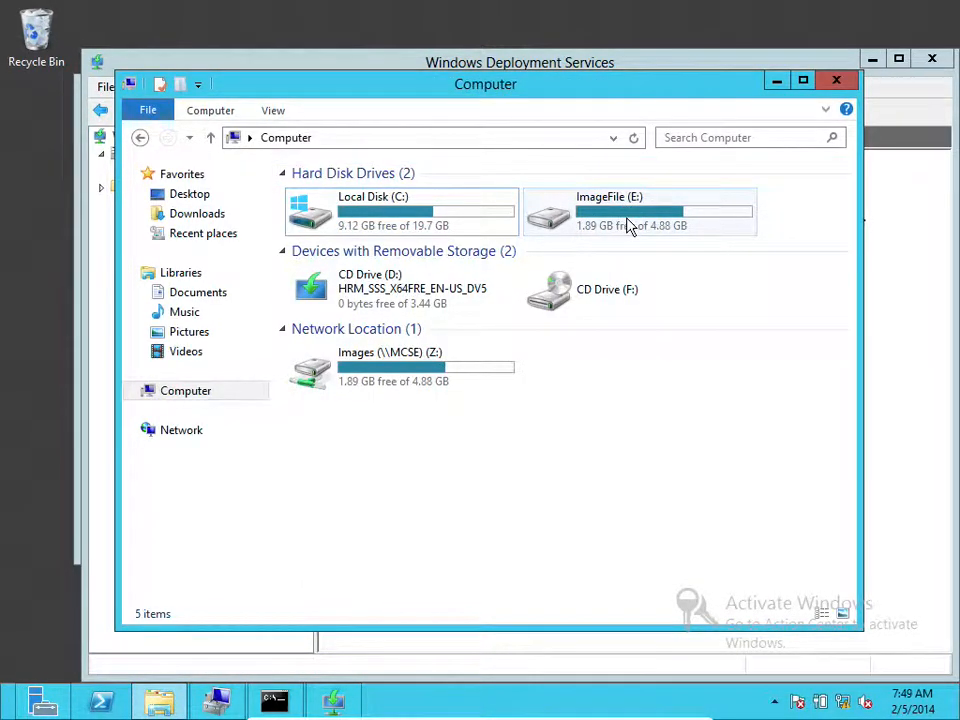
Create a new folder named RemoteInstall on the ImageFile (E:) drive
double_click(626, 224)
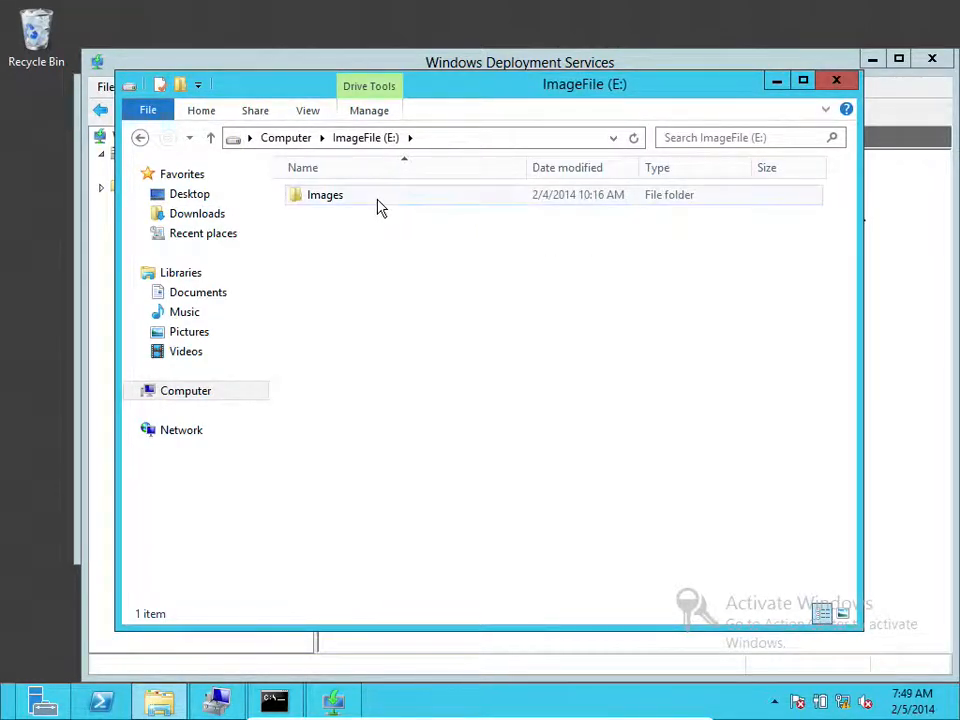
right_click(501, 287)
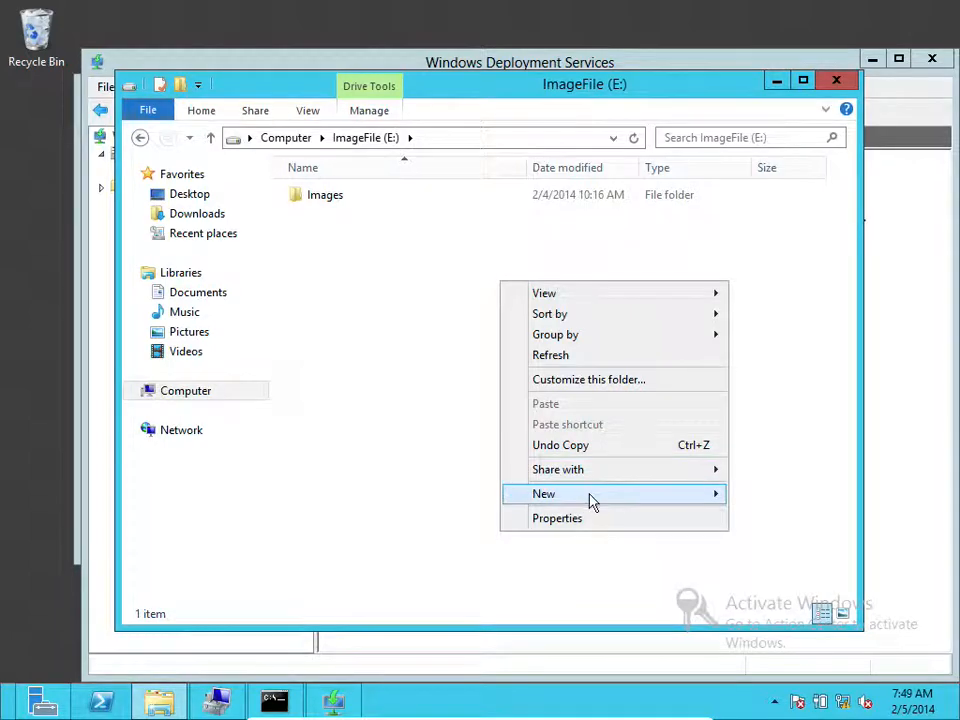
mouse_move(591, 501)
click(745, 496)
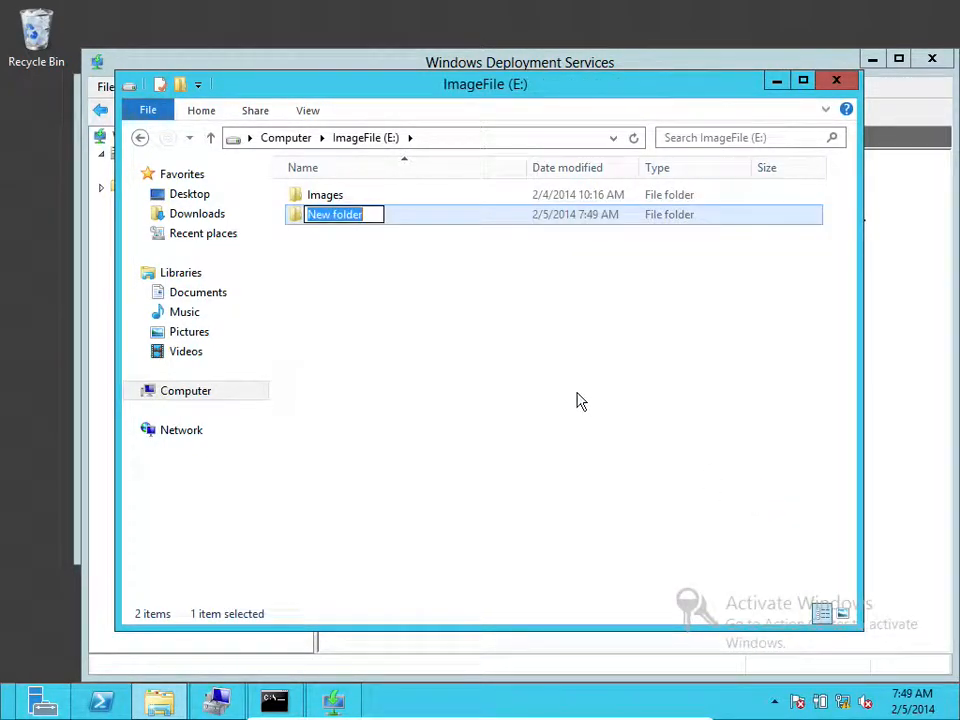
text(RemoteInstall)
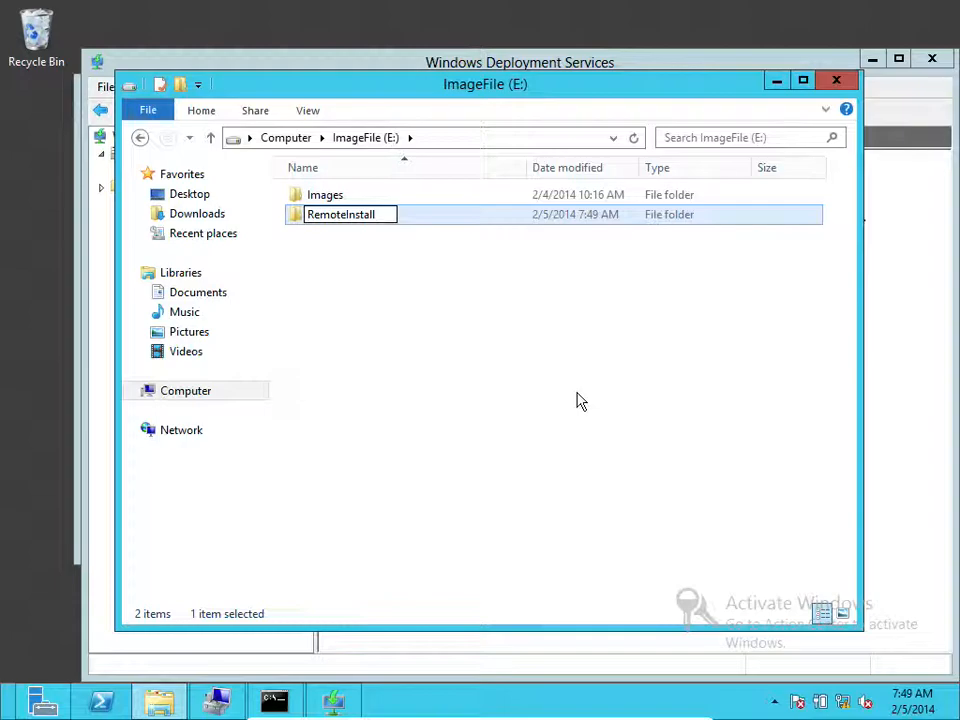
click(471, 294)
Set the wizard's remote installation folder path to E:\RemoteInstall
click(775, 81)
click(588, 343)
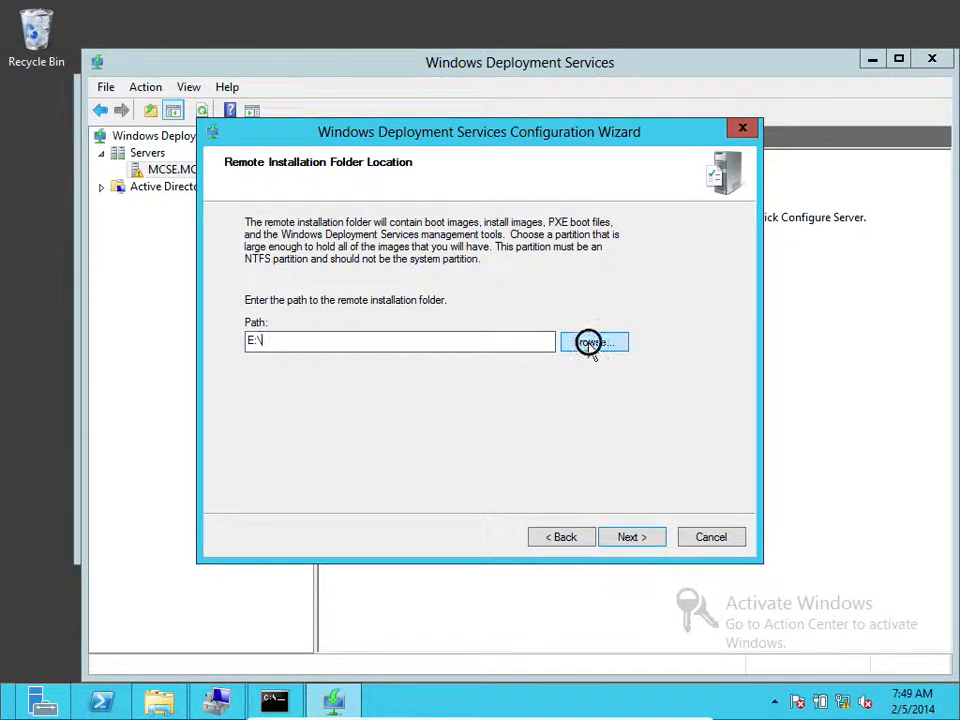
click(359, 342)
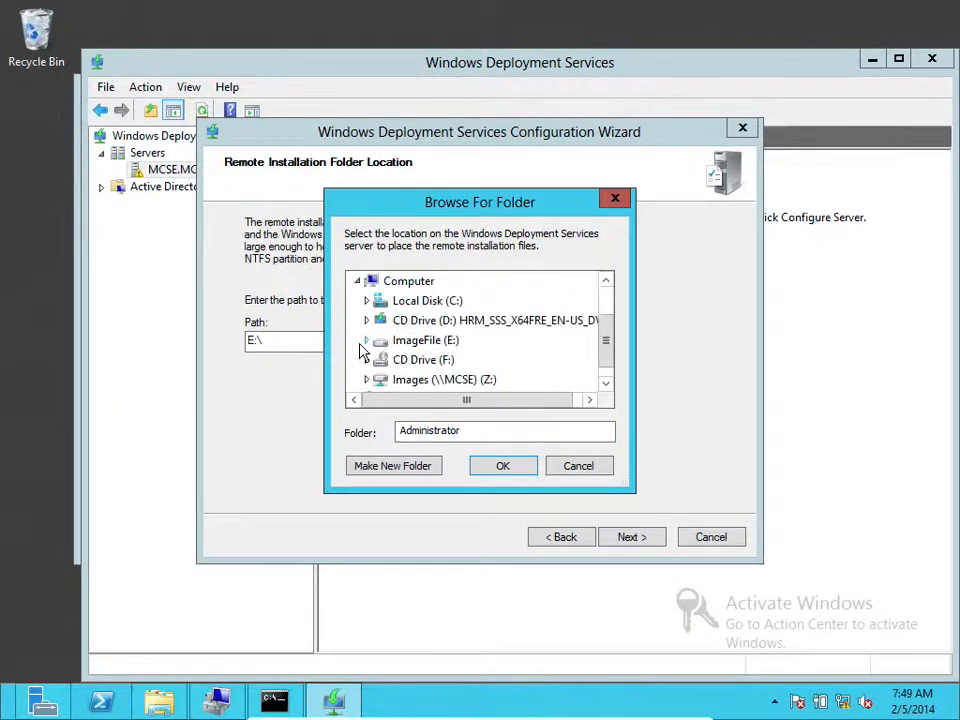
click(367, 341)
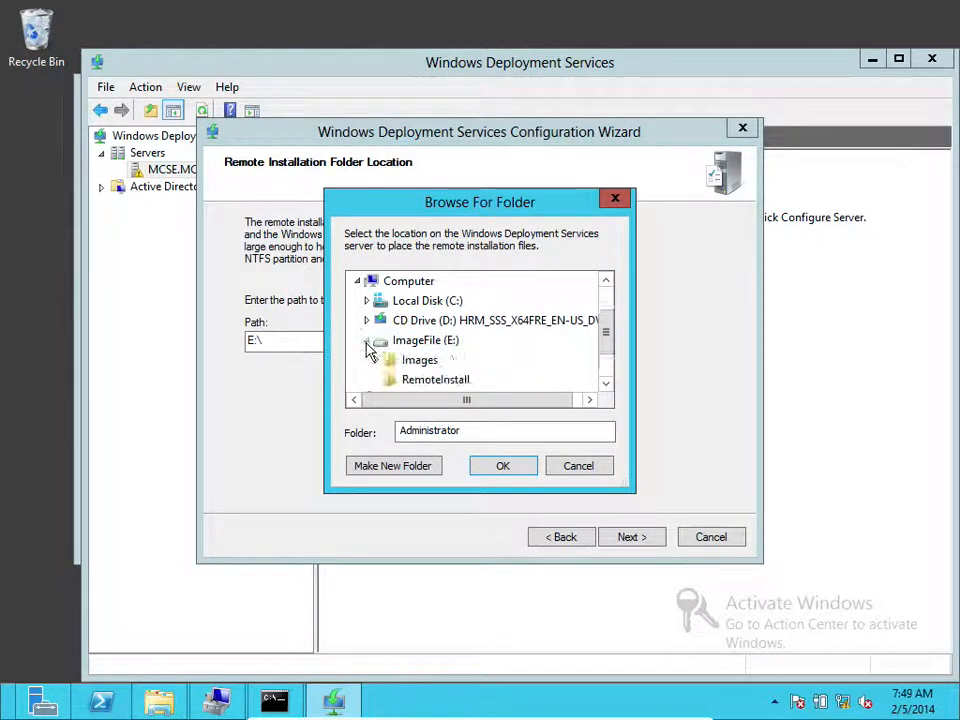
click(432, 382)
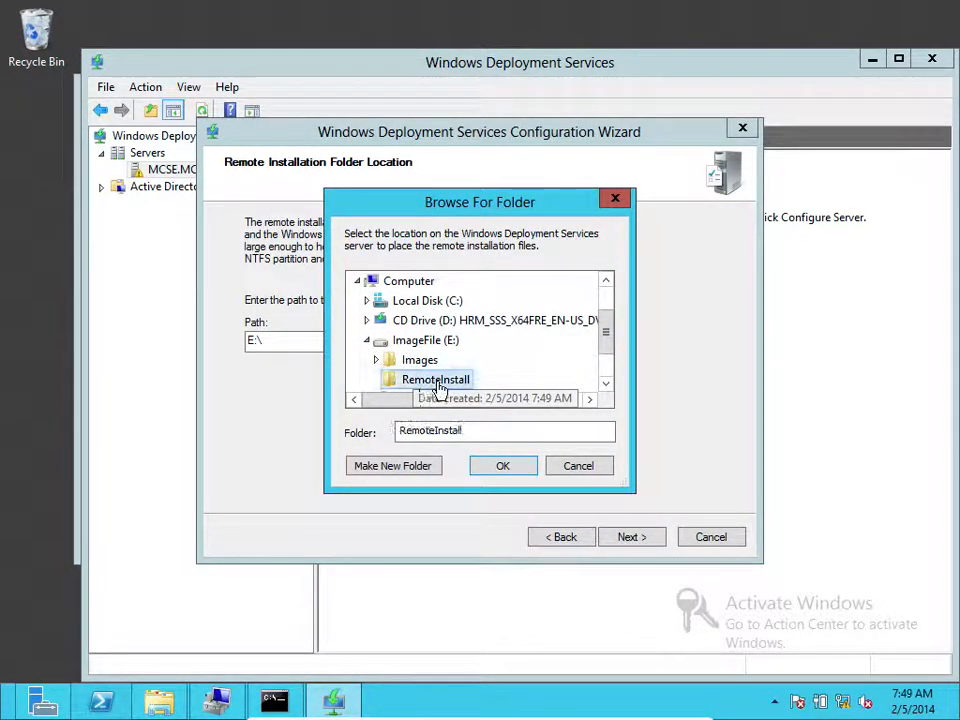
click(512, 467)
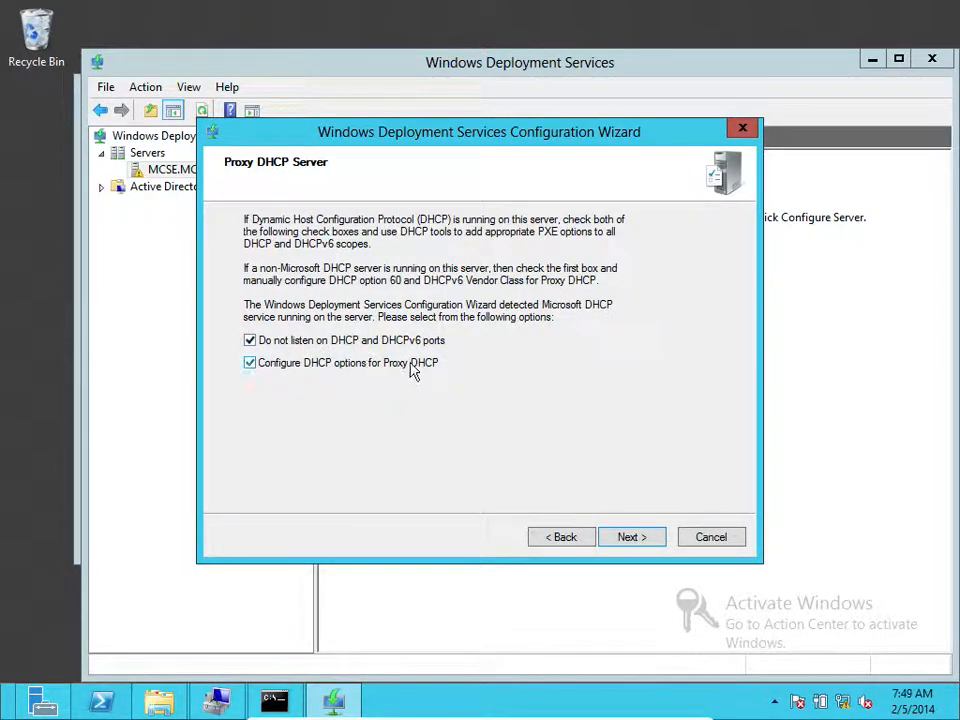
Uncheck 'Do not listen on DHCP and DHCPv6 ports' and 'Configure DHCP options for Proxy DHCP'
click(277, 345)
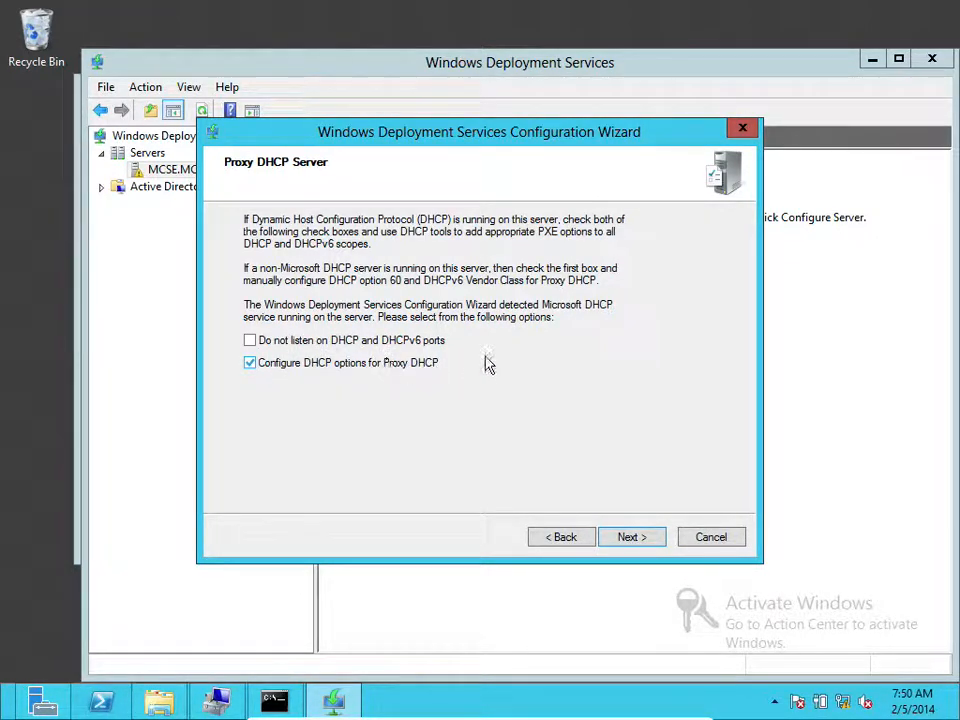
click(288, 368)
Make PXE respond to all known and unknown clients, requiring administrator approval for unknown computers
click(628, 538)
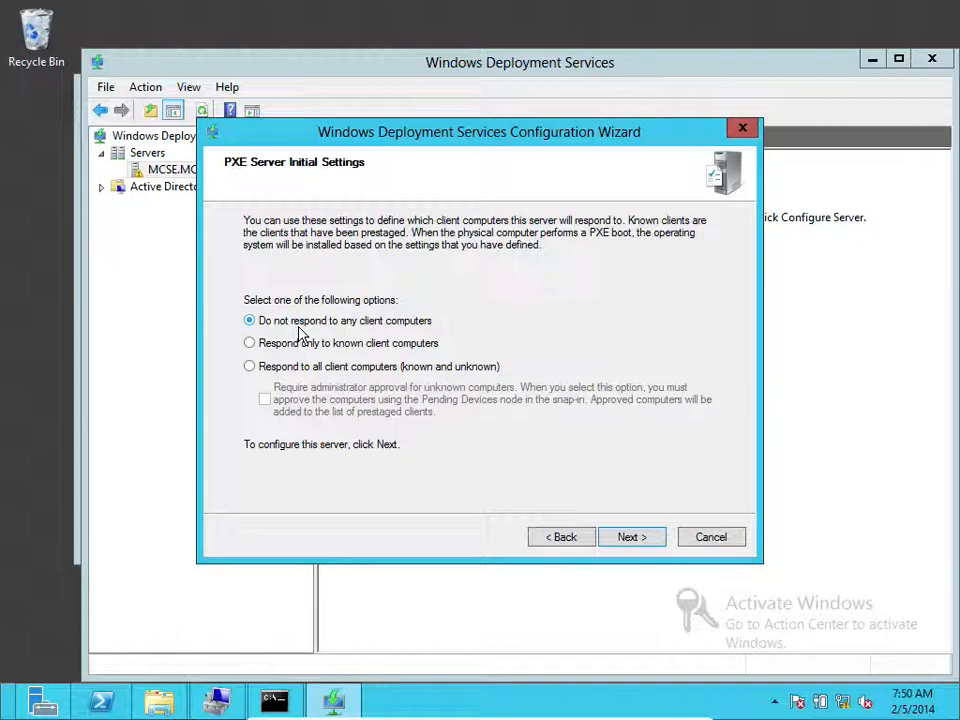
click(250, 343)
click(250, 367)
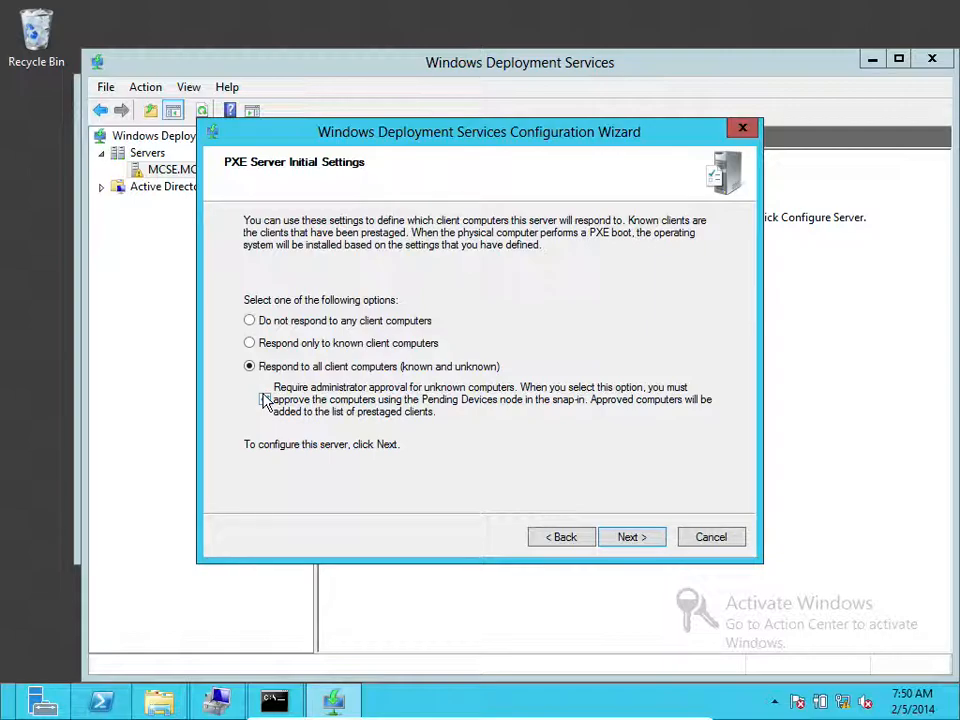
click(265, 399)
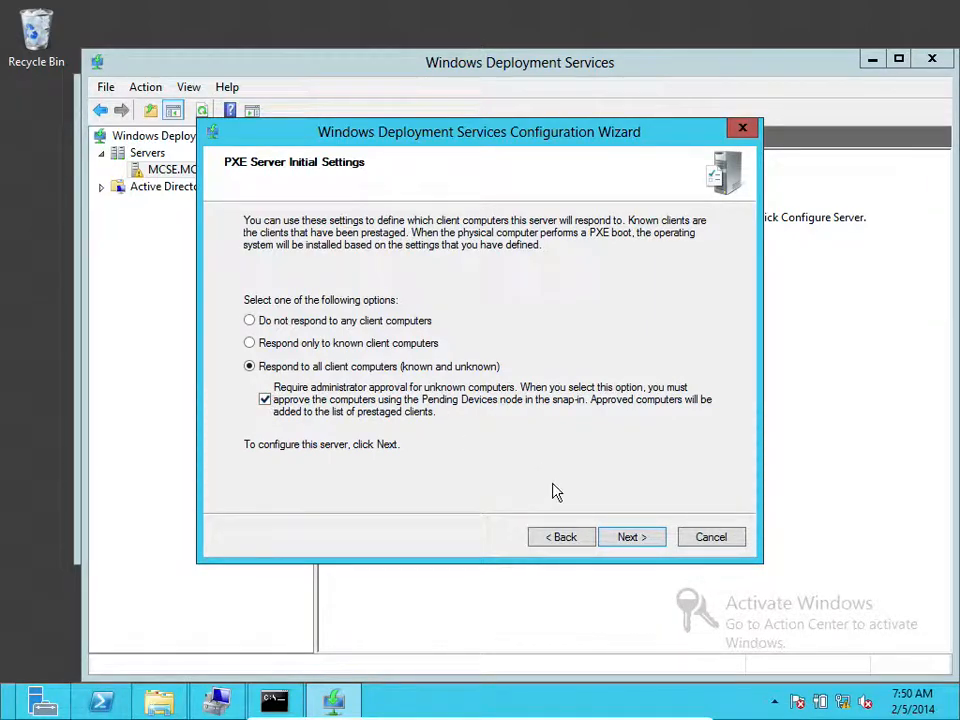
click(630, 539)
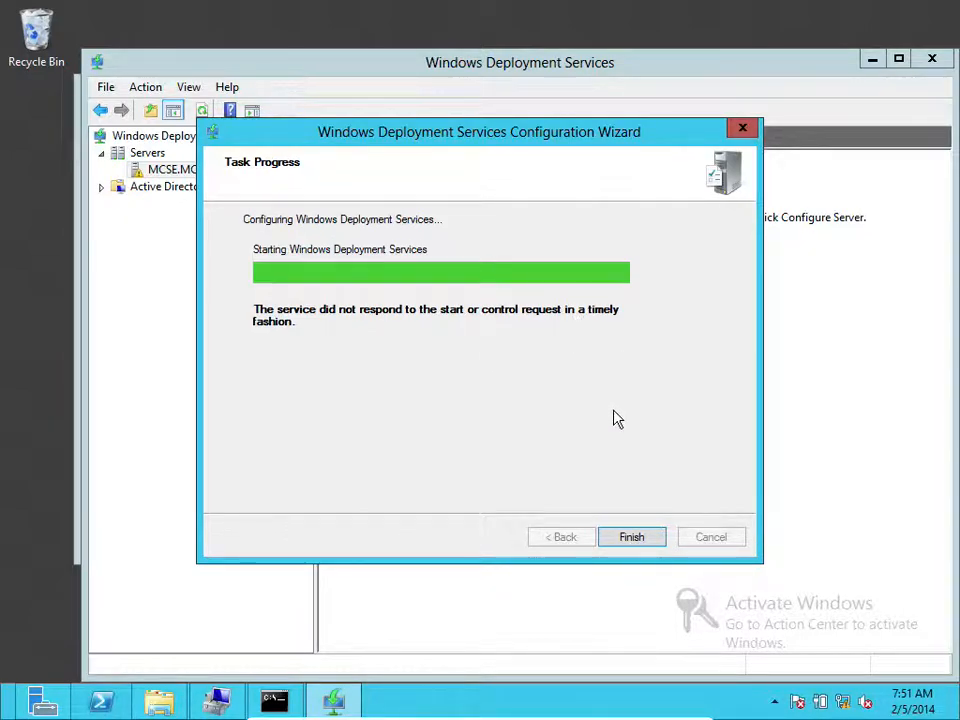
Finish the configuration wizard so MCSE.MCE.local shows its image, device and driver folders
click(631, 538)
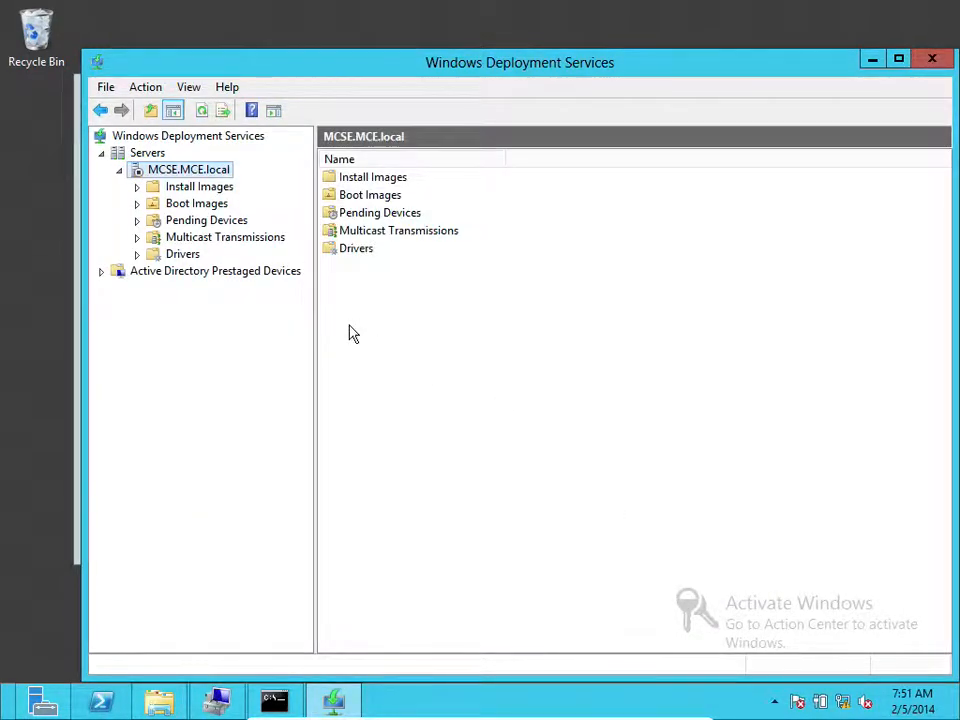
click(166, 188)
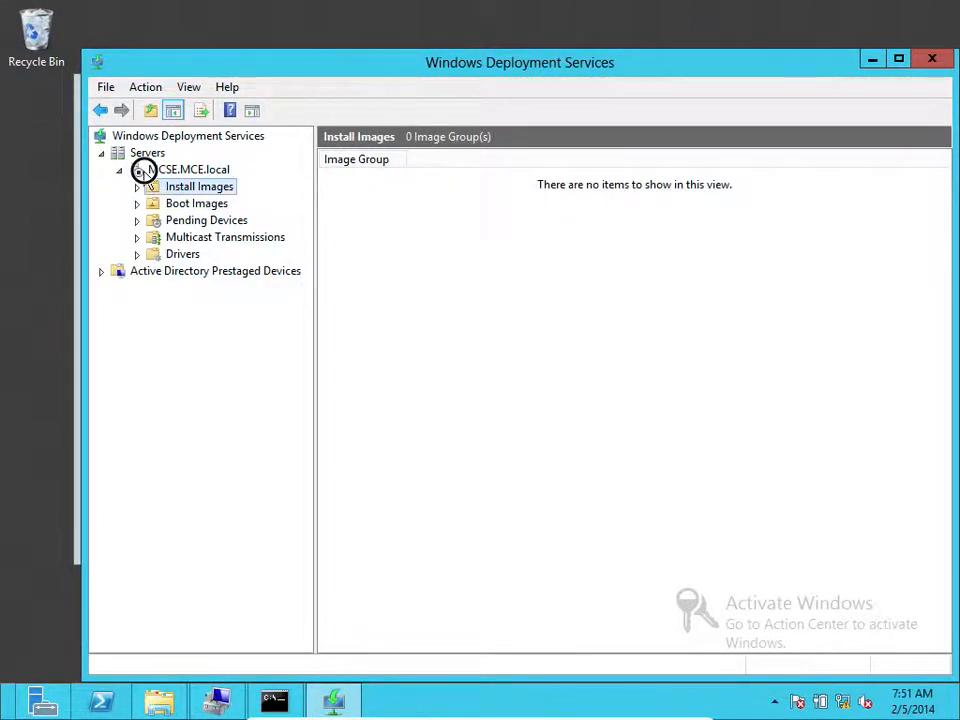
click(145, 174)
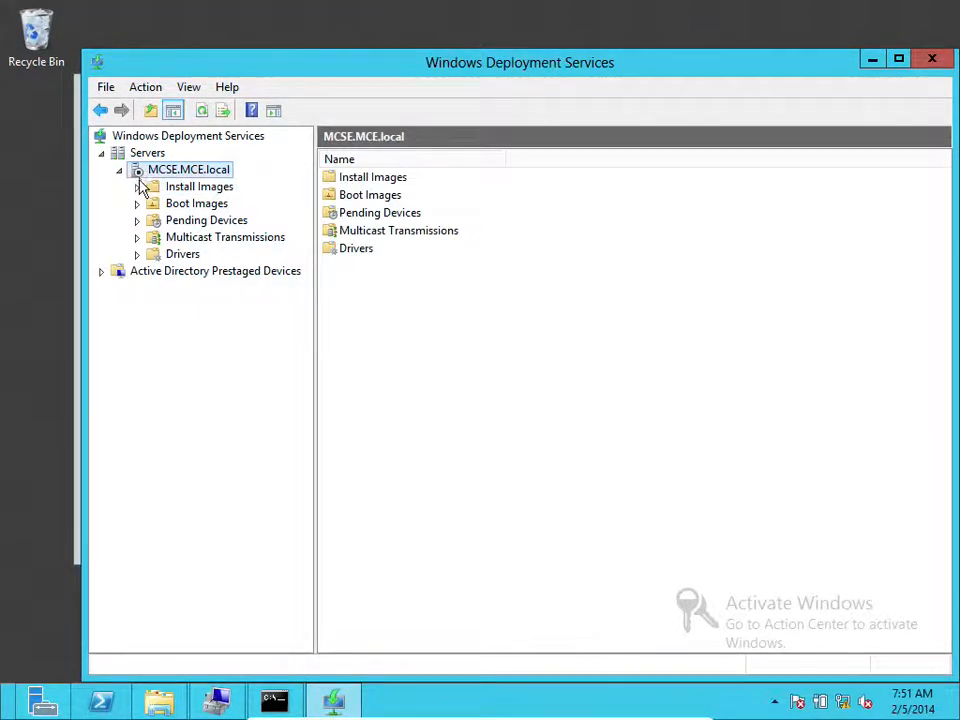
click(203, 111)
click(186, 170)
click(119, 170)
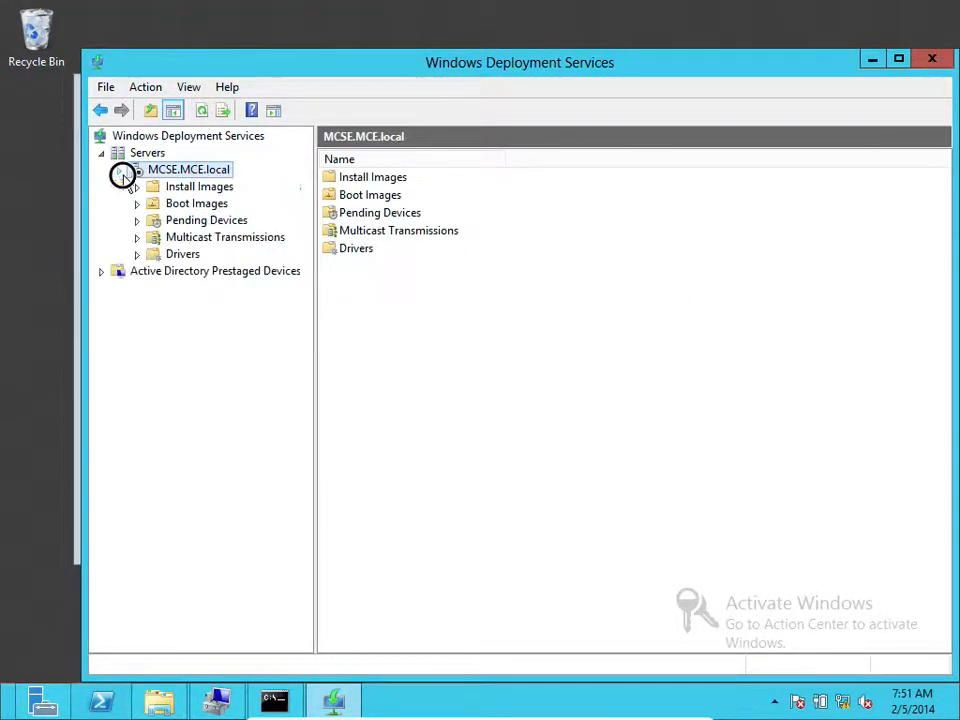
right_click(157, 177)
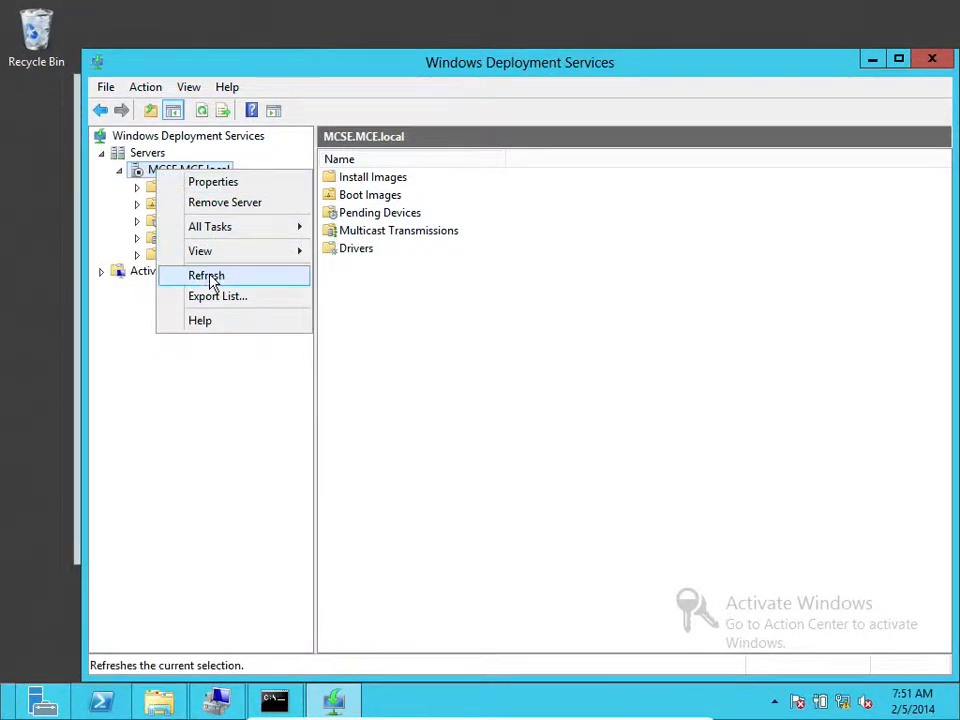
click(212, 277)
Browse the server's Install Images and Boot Images folders
click(120, 171)
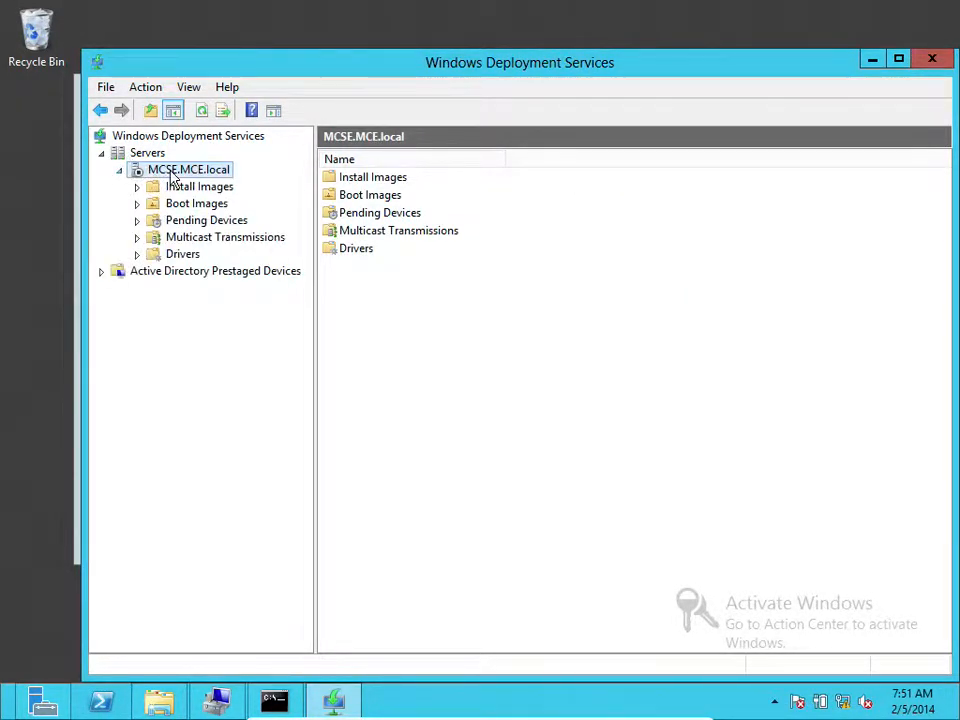
click(176, 189)
click(172, 201)
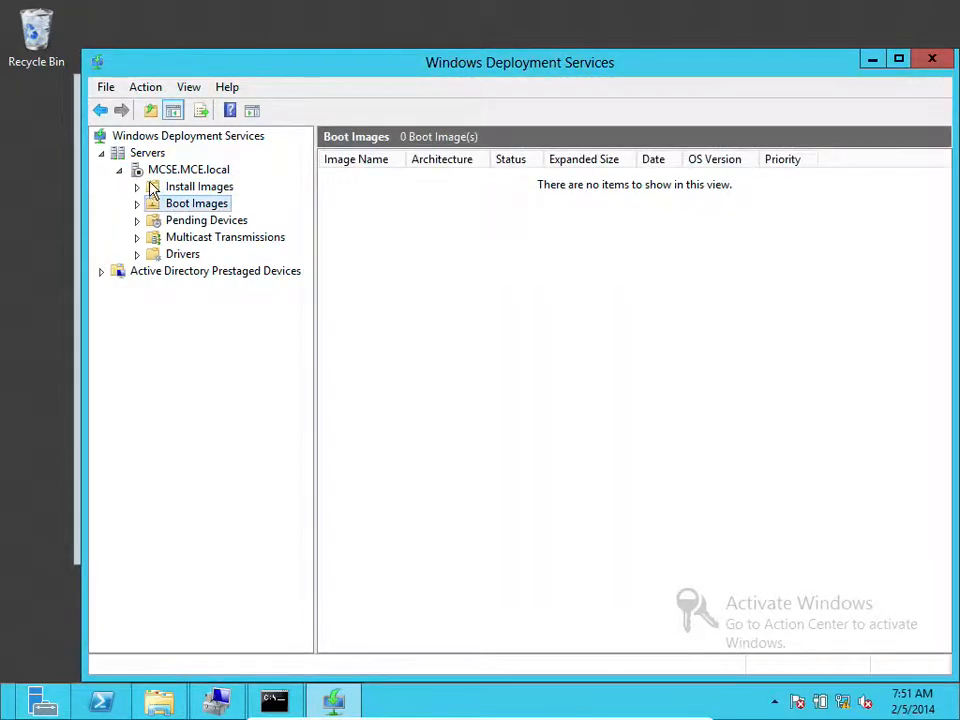
click(170, 189)
click(150, 171)
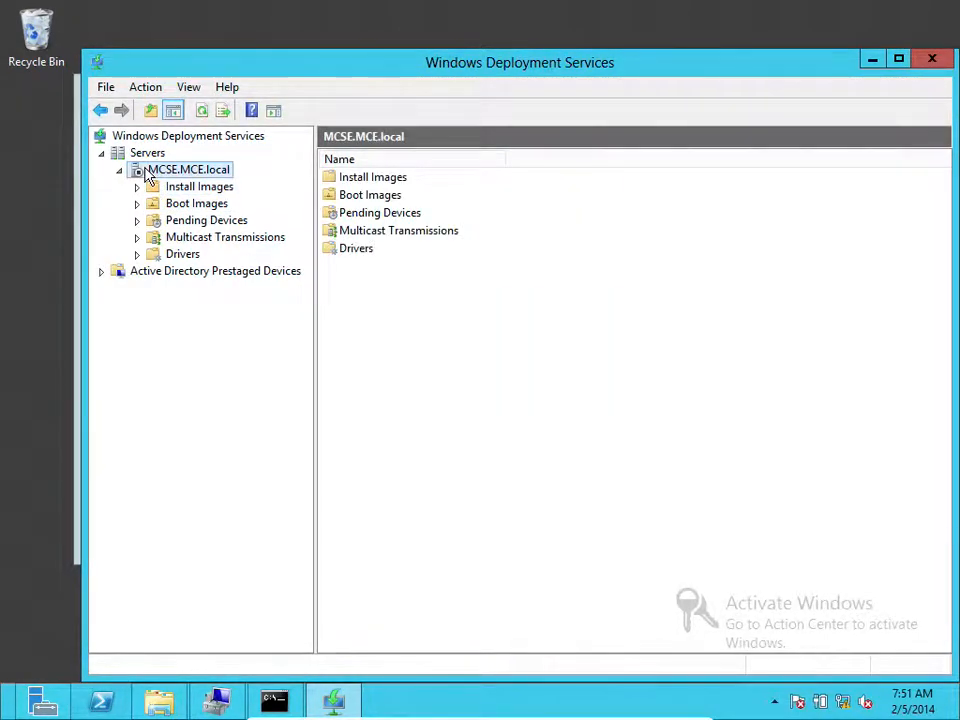
Start the WDS service on MCSE.MCE.local via All Tasks and acknowledge the success message
right_click(148, 174)
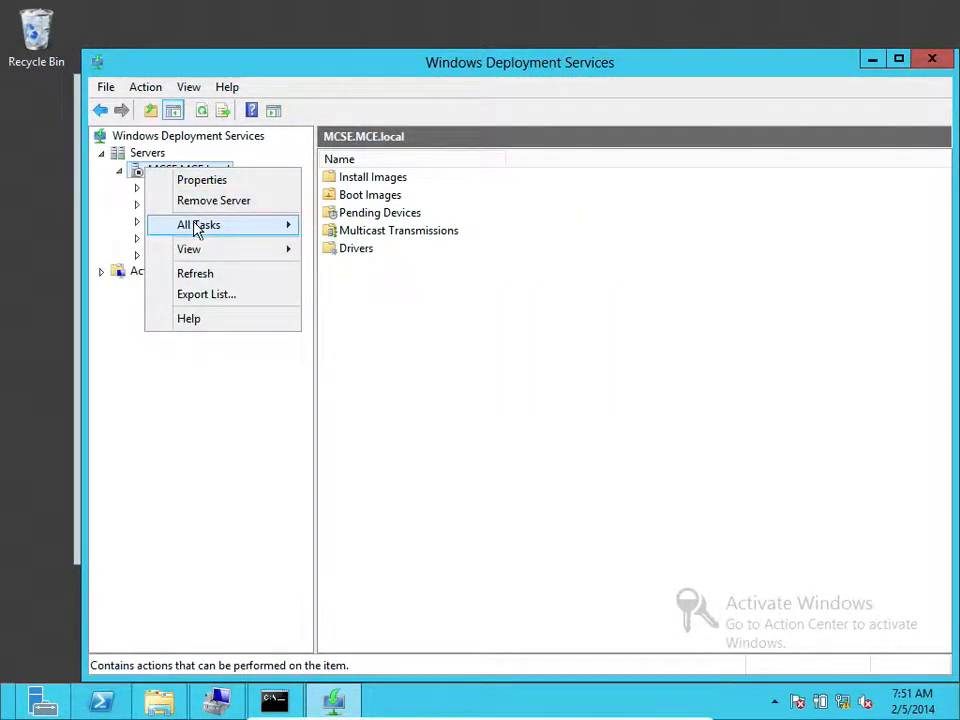
mouse_move(197, 229)
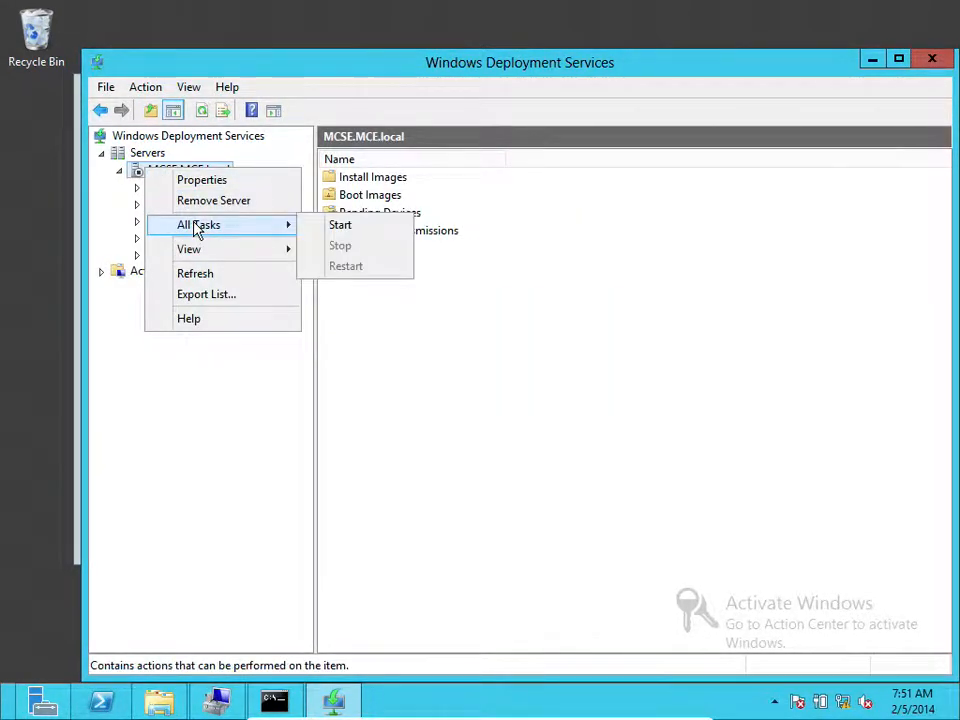
click(325, 223)
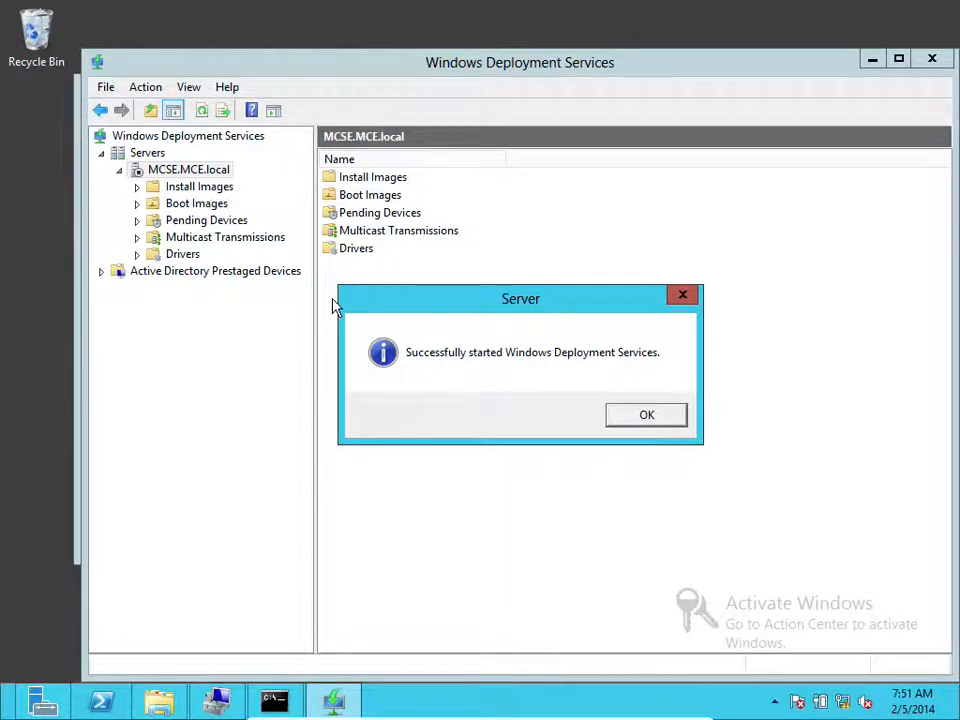
click(659, 424)
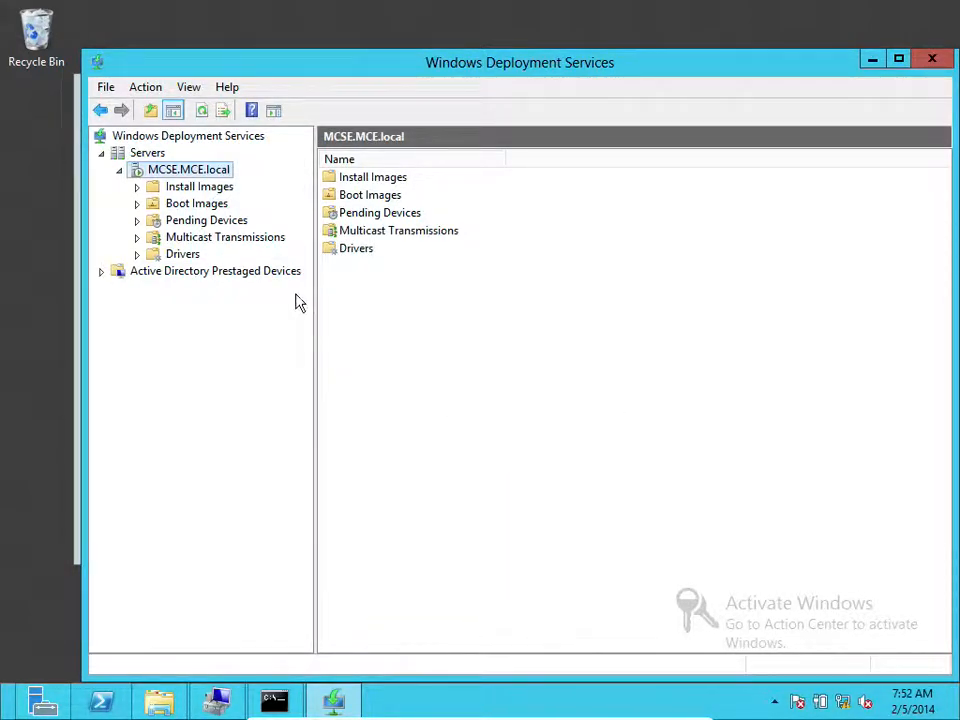
right_click(144, 177)
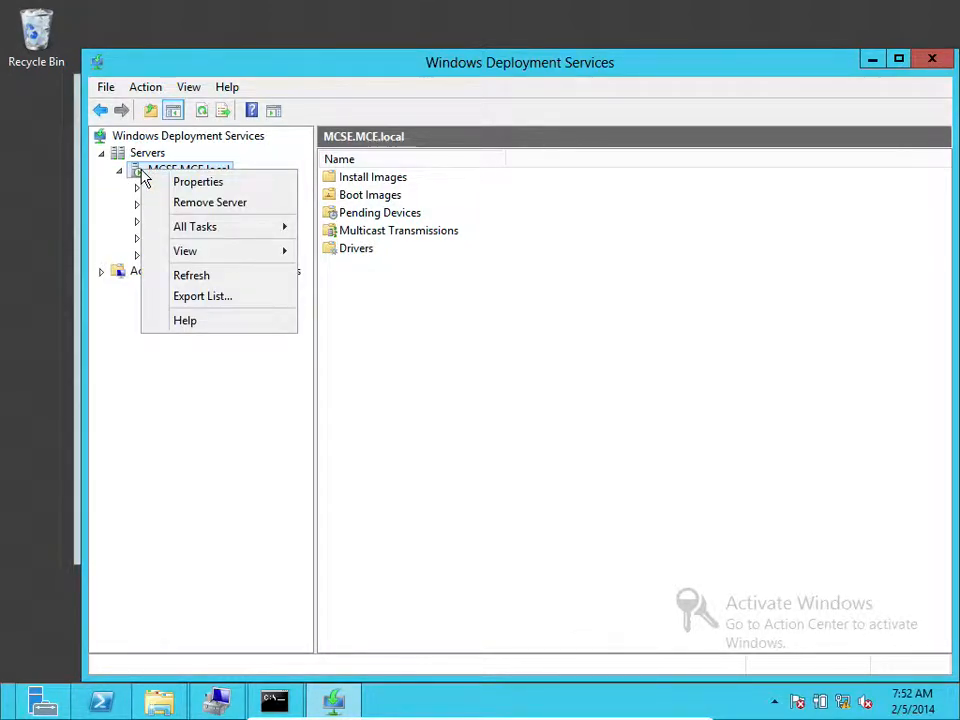
mouse_move(232, 234)
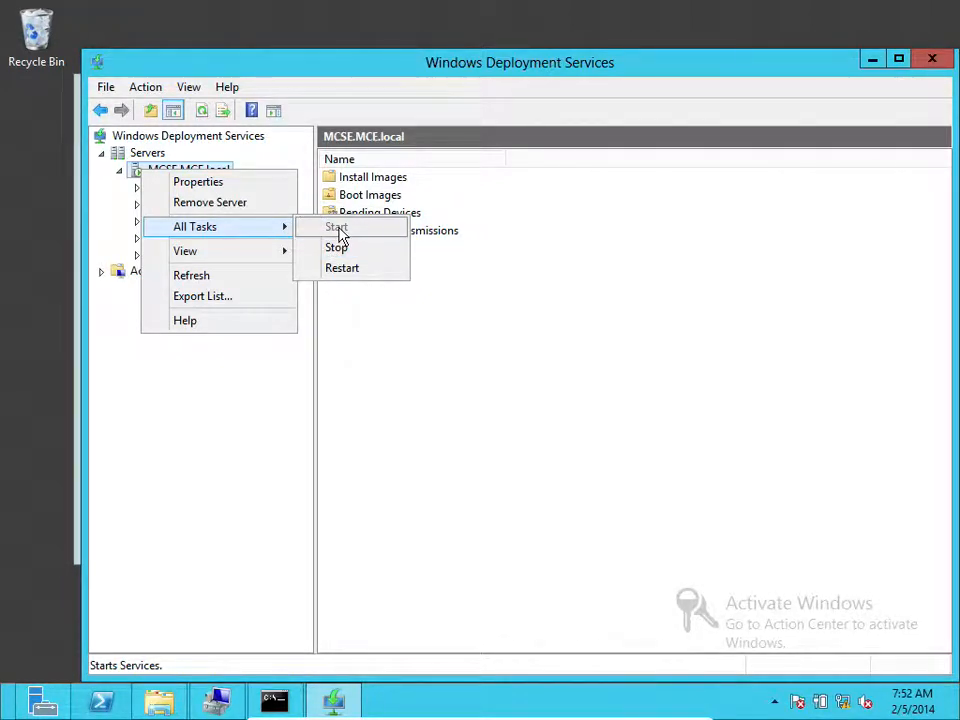
click(364, 328)
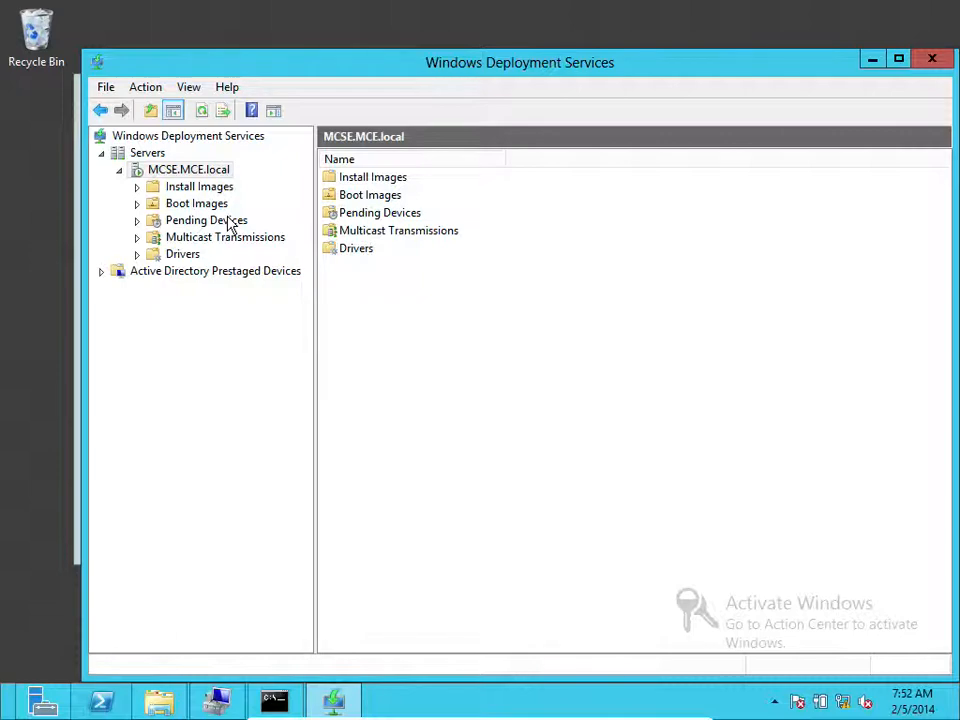
Launch the Add Boot Image wizard from the Boot Images folder
click(162, 208)
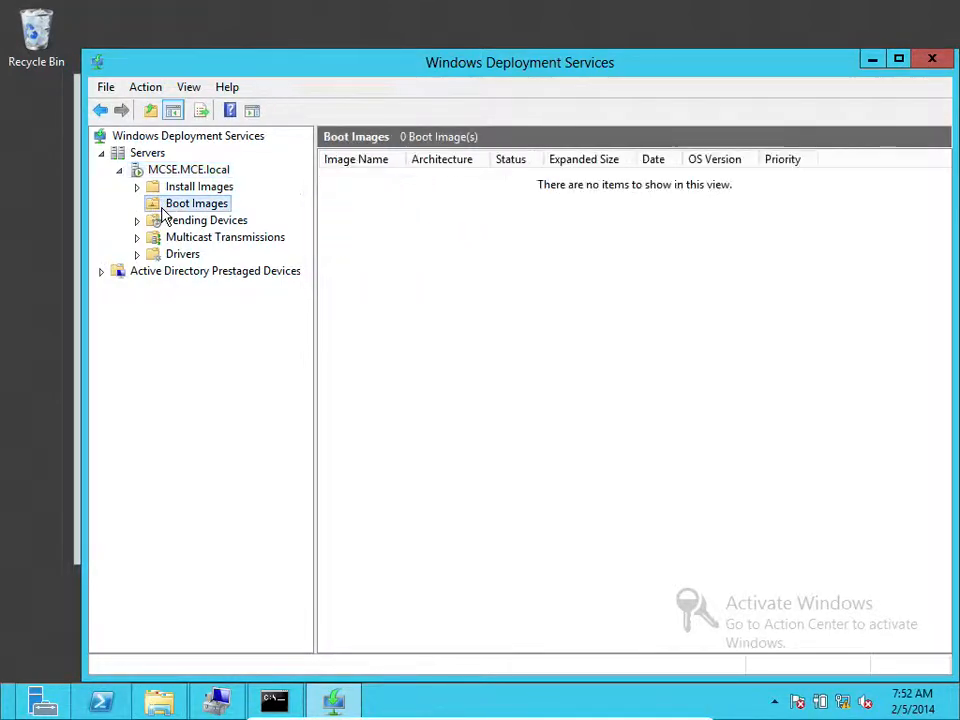
right_click(178, 210)
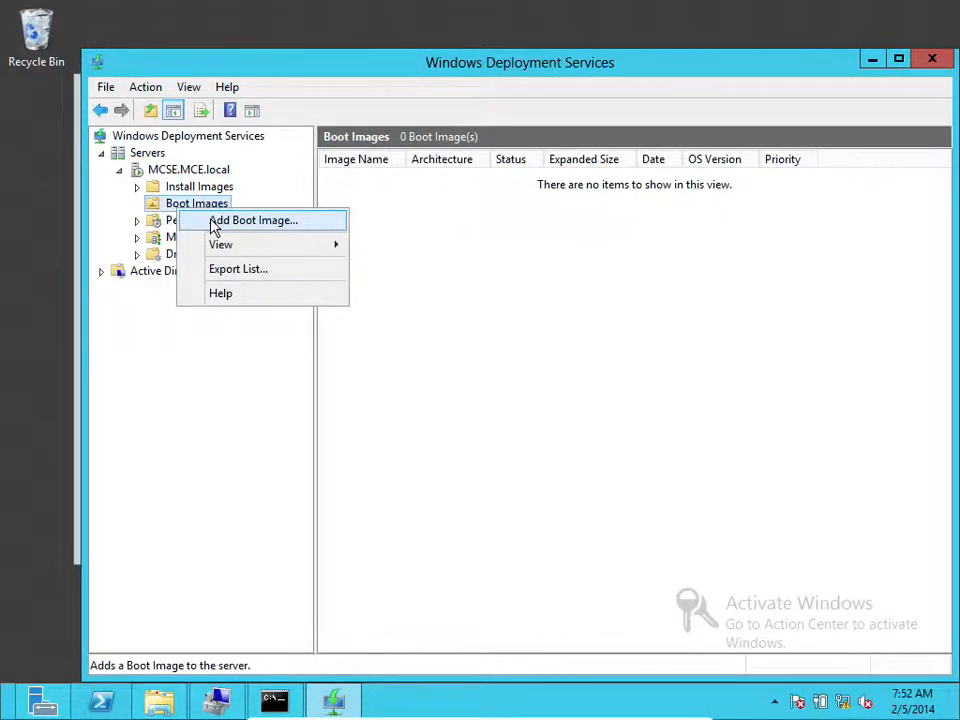
click(215, 229)
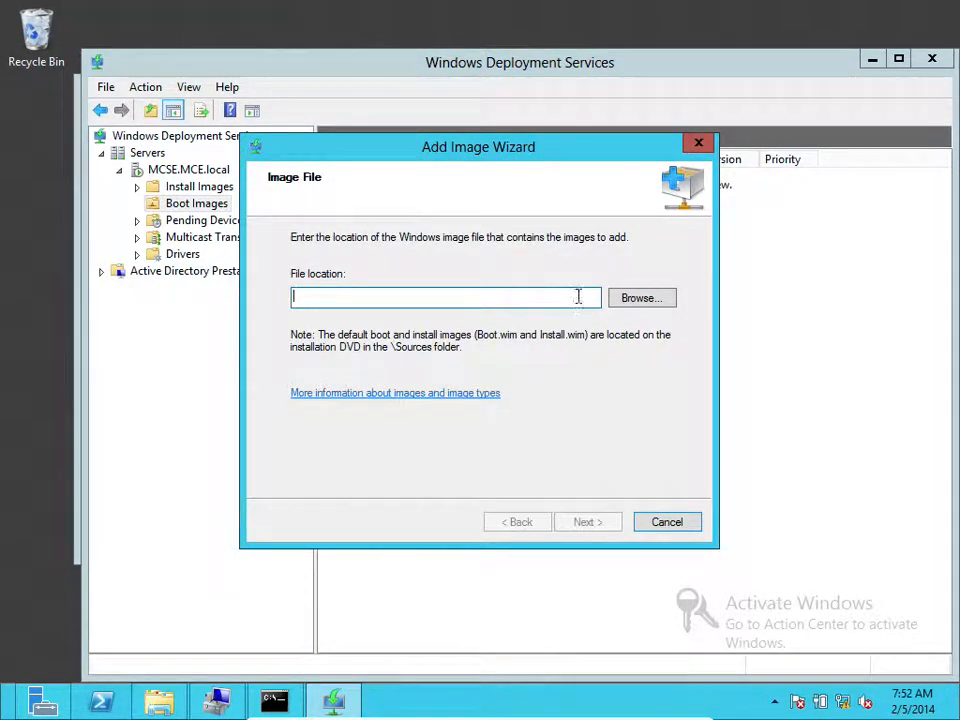
Browse the installation DVD and select D:\sources\boot.wim as the image file
click(634, 300)
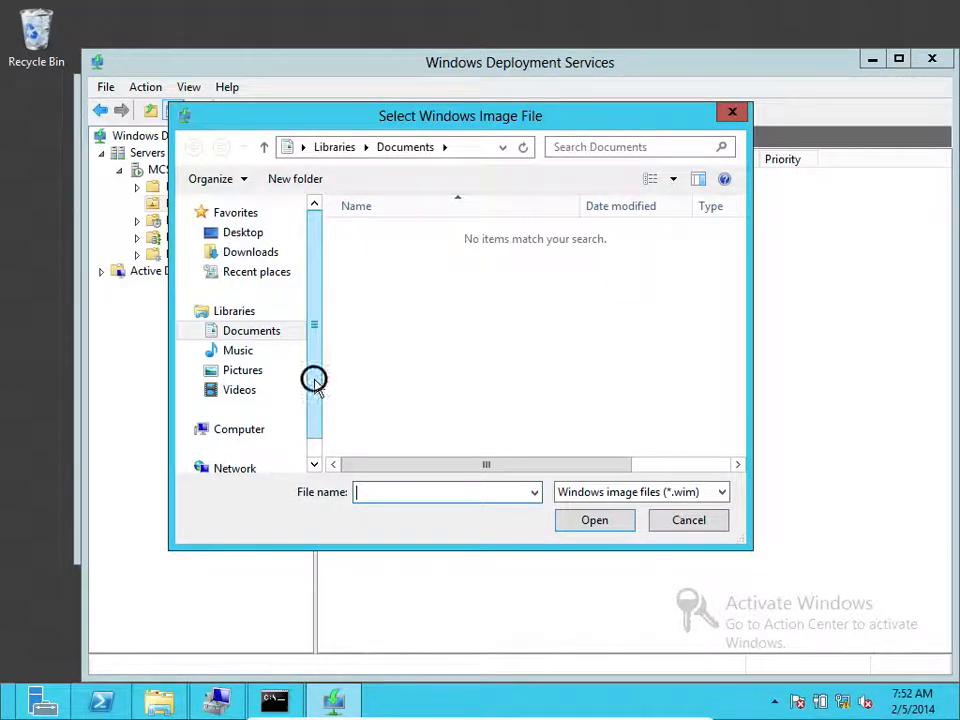
scroll(315, 431, down, 1)
click(189, 403)
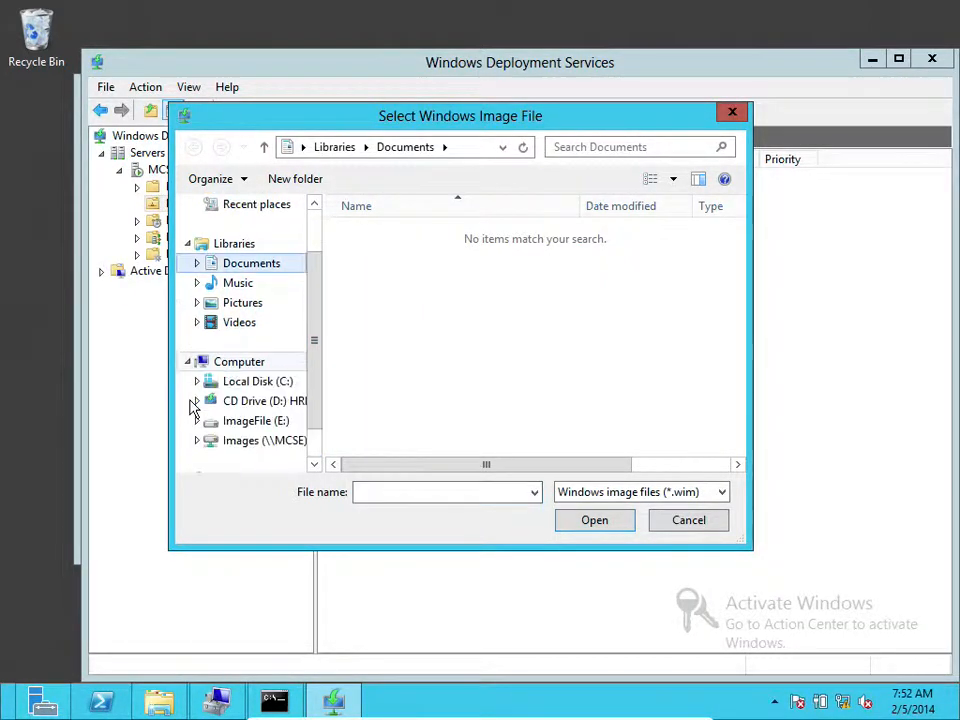
click(262, 406)
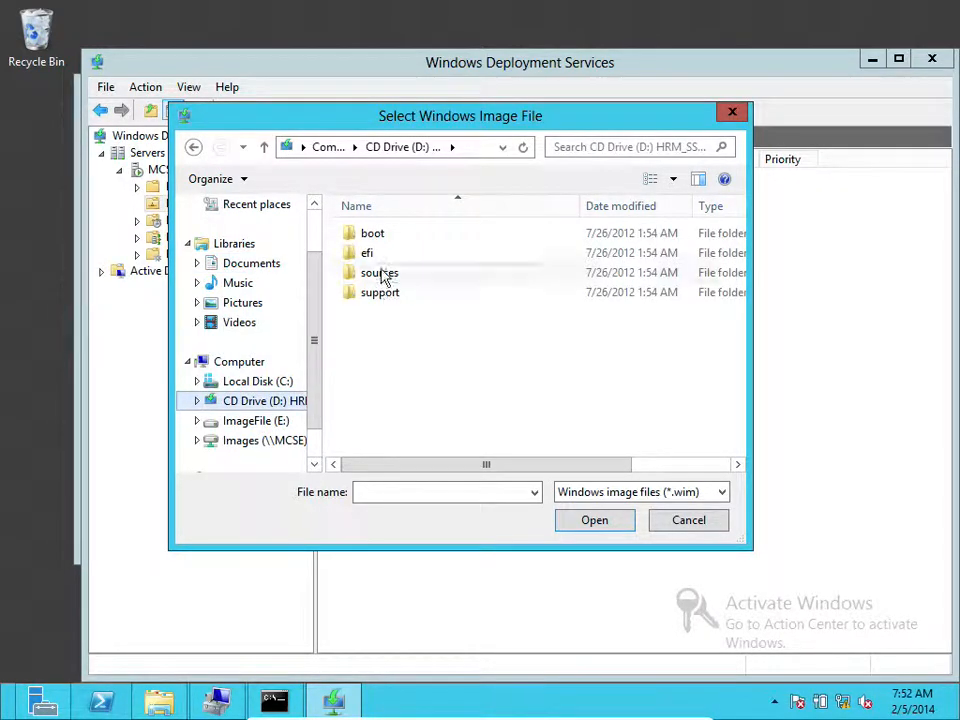
double_click(381, 273)
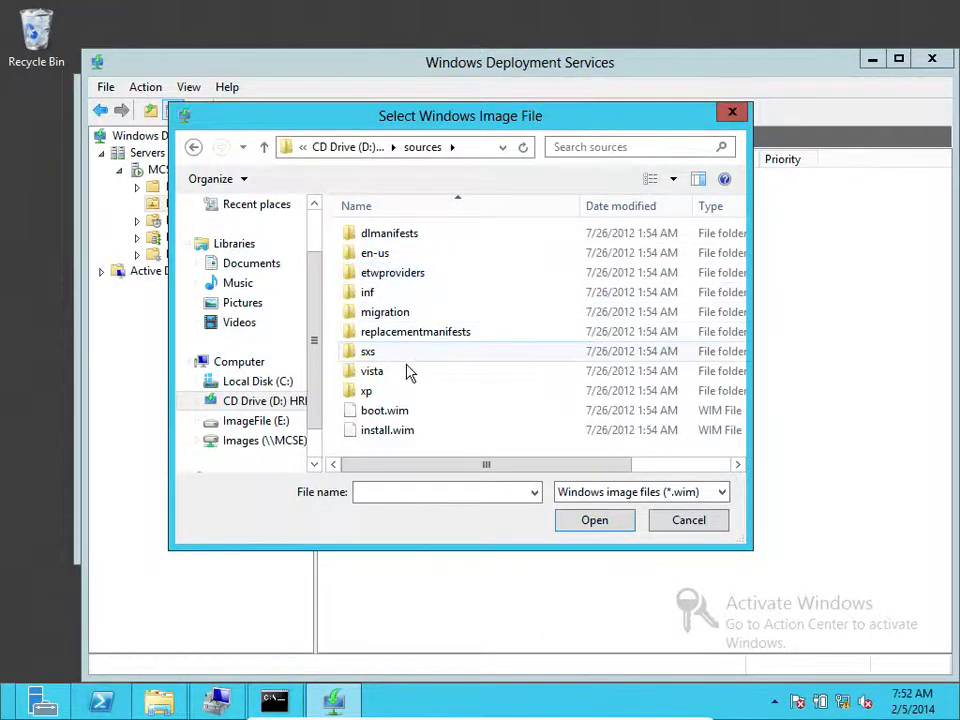
click(394, 412)
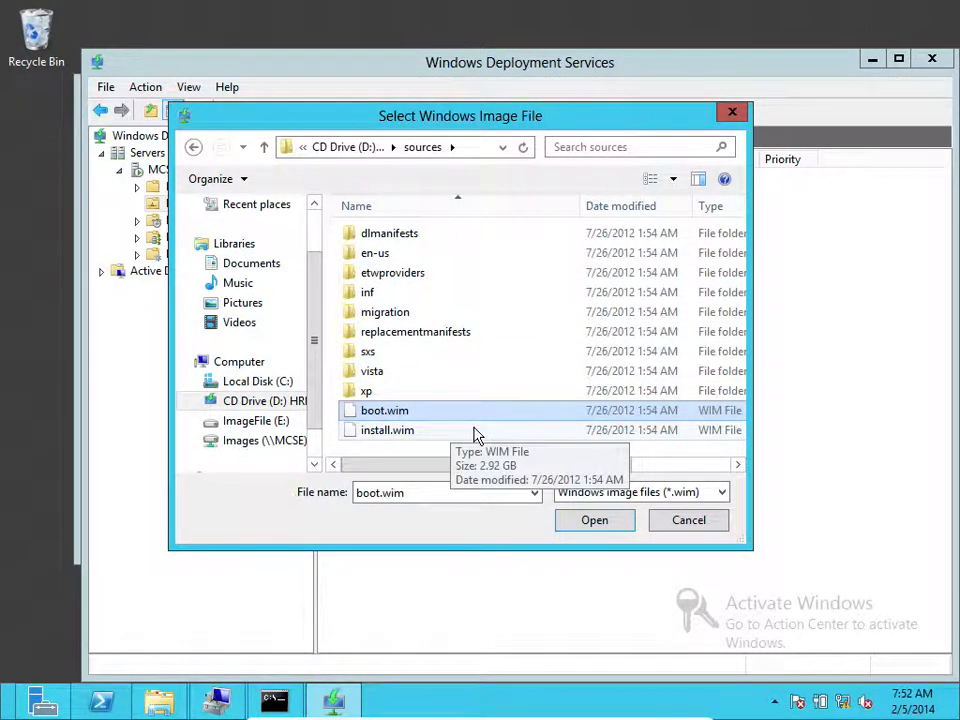
click(607, 526)
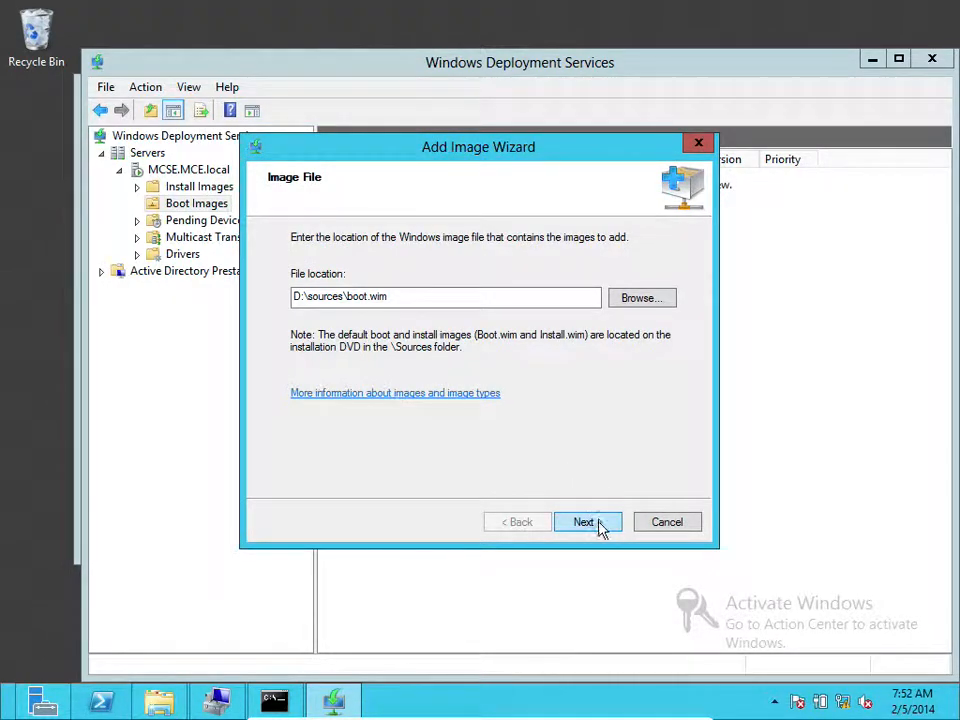
Name the new boot image 'WinSrv2012 STD', correcting typing mistakes
click(584, 522)
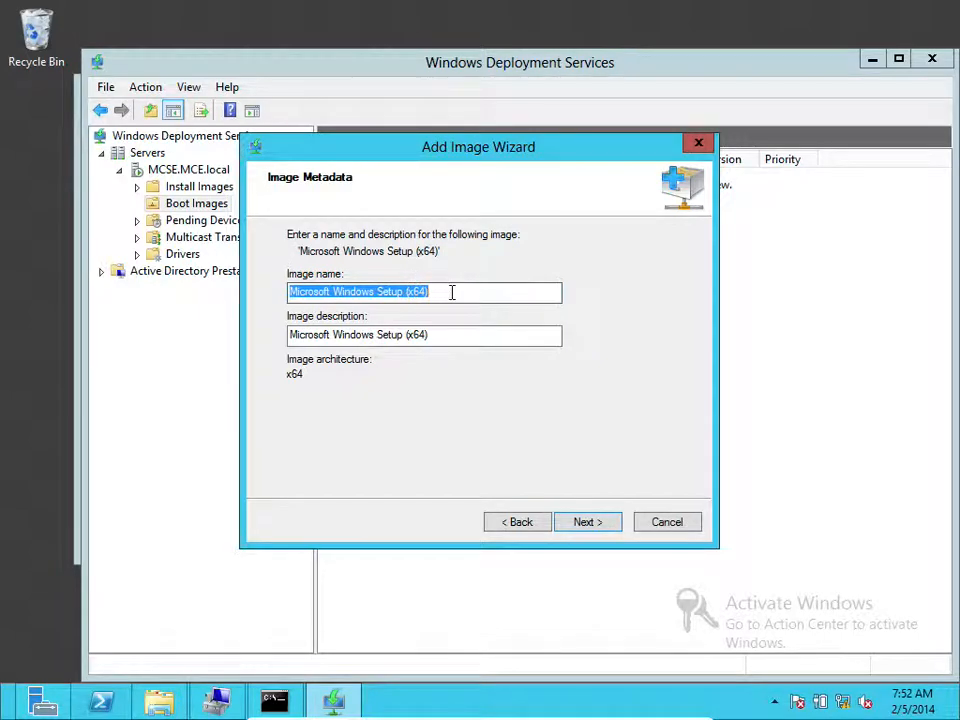
text(Windo)
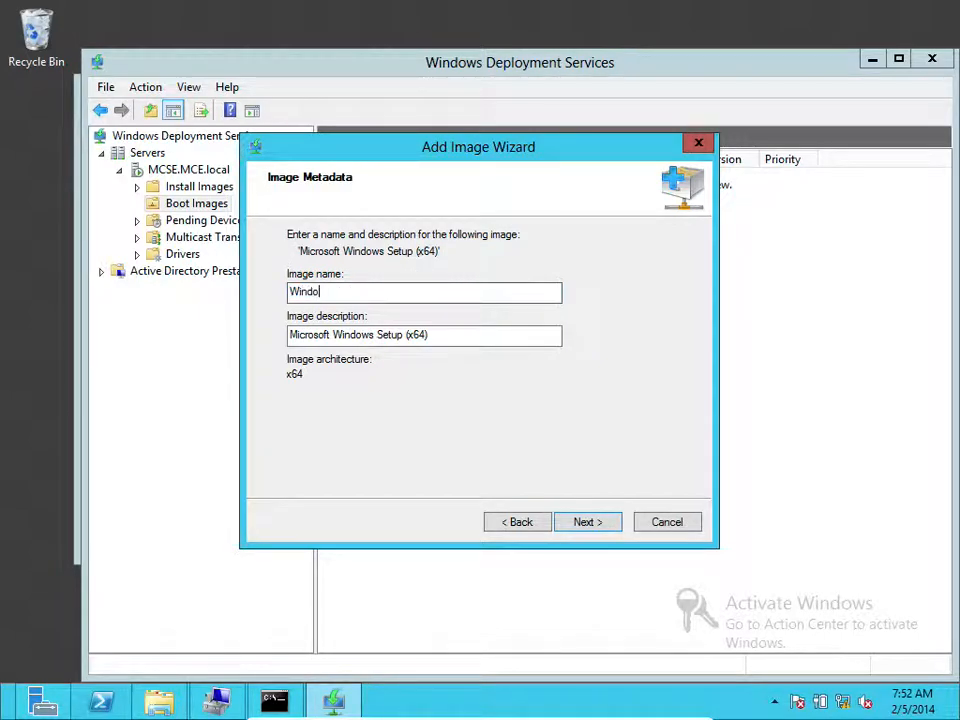
key(BackSpace)
key(BackSpace)
text(Srv2012 STD)
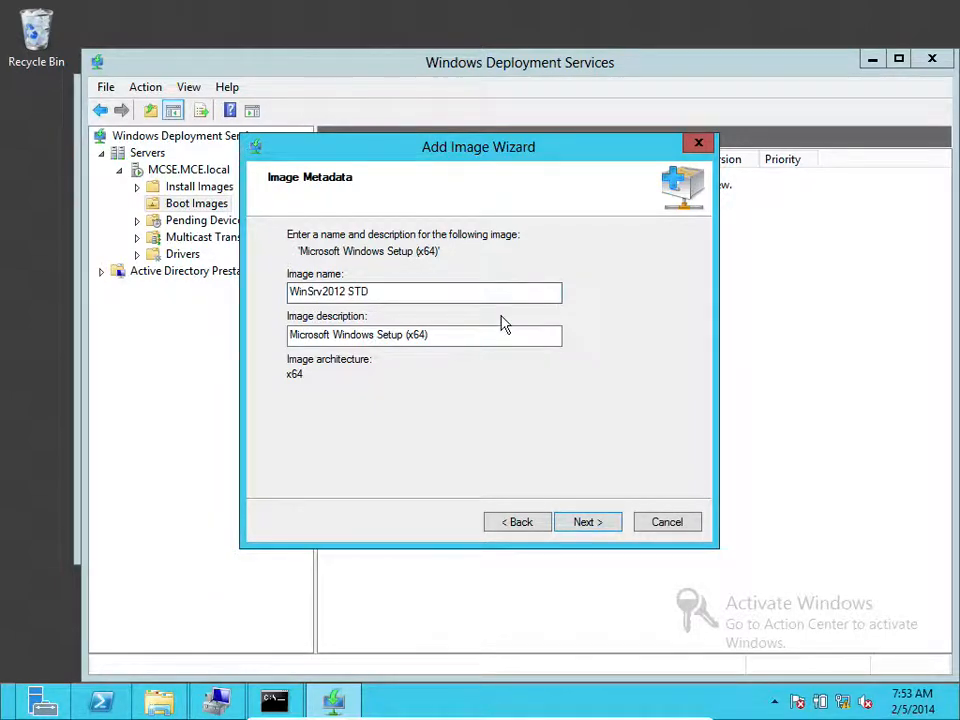
text(c)
key(BackSpace)
key(BackSpace)
key(BackSpace)
Proceed past the metadata and Summary pages and finish adding the WinSrv2012 STD boot image
click(588, 524)
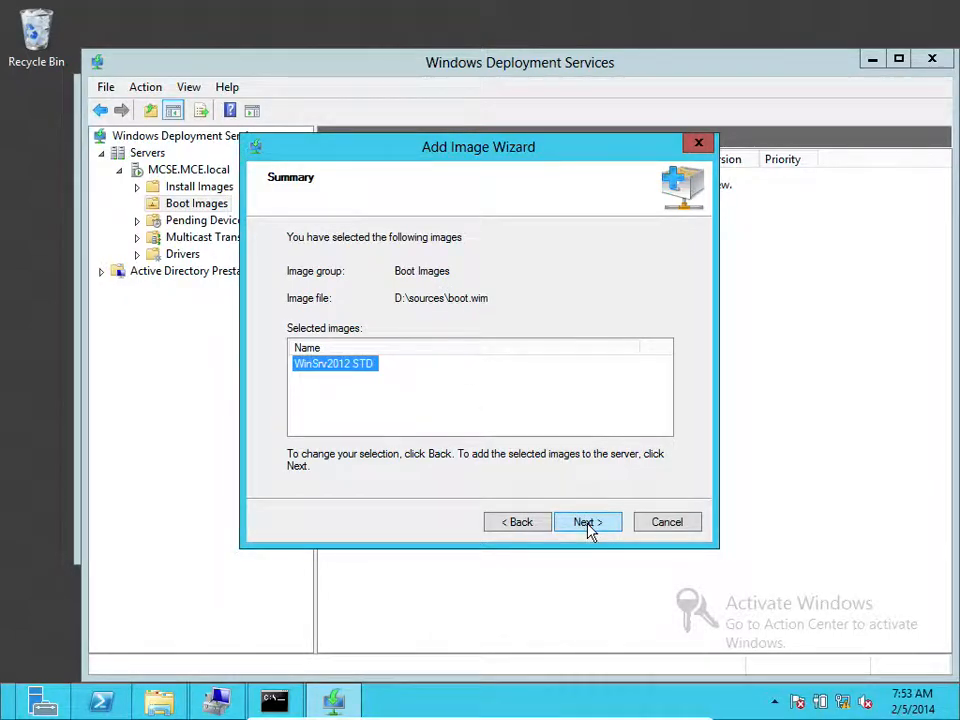
click(588, 527)
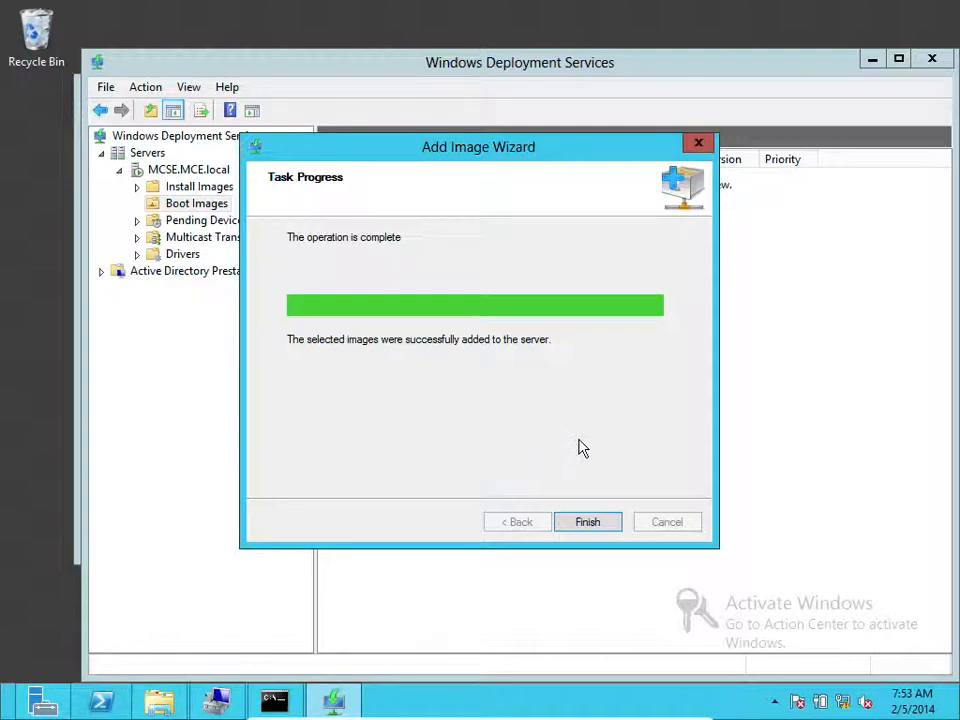
click(584, 521)
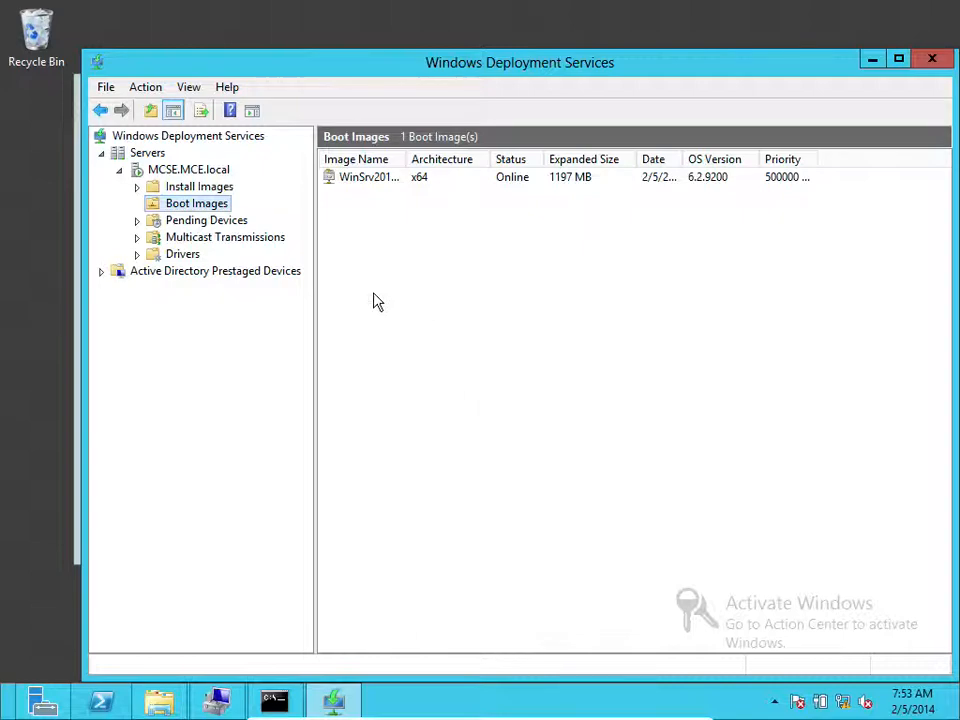
Start Add Install Image from Install Images and name the new image group 'WinSrv2012'
click(210, 187)
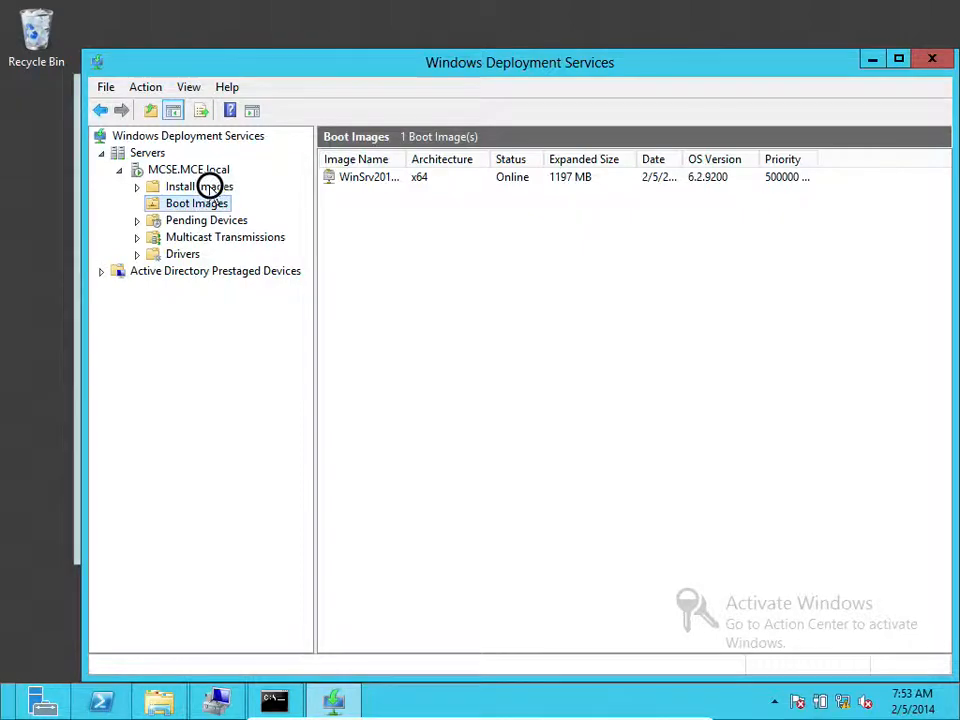
click(137, 188)
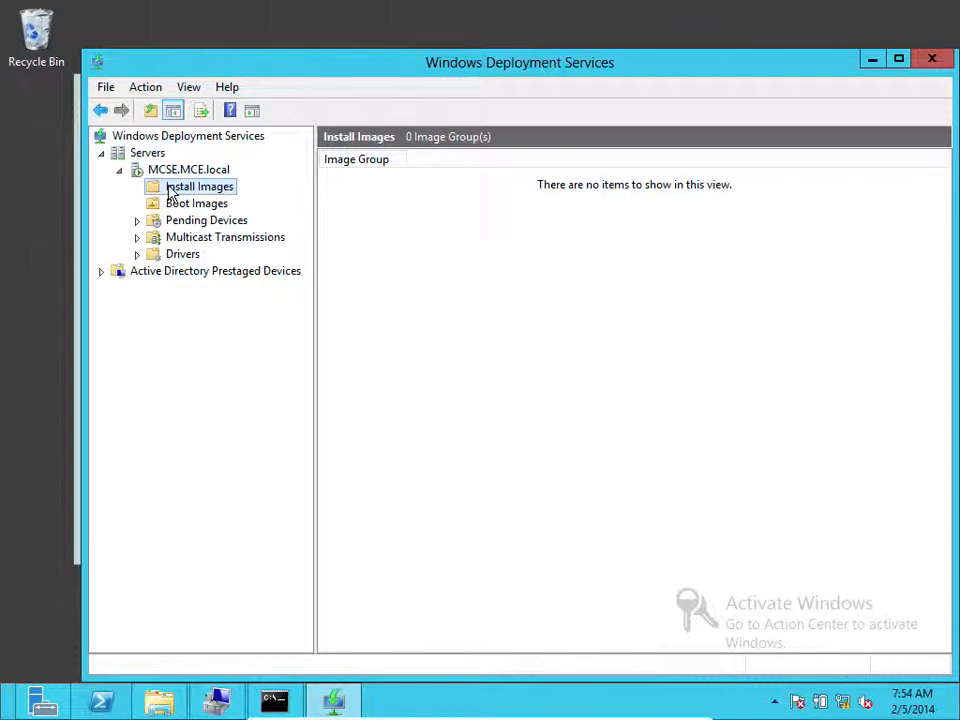
right_click(170, 192)
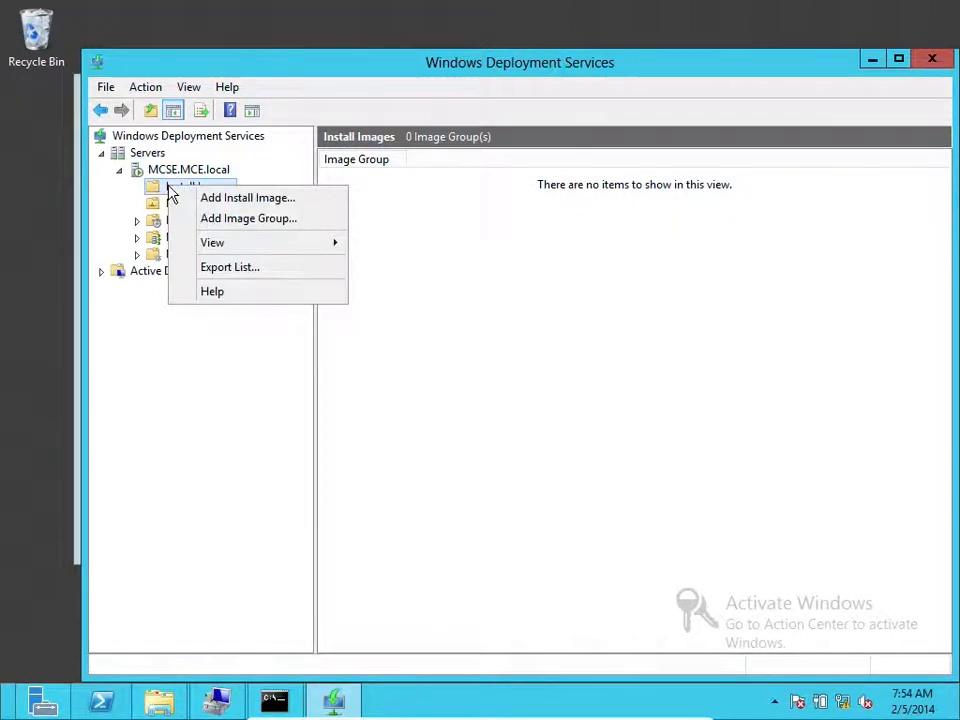
click(229, 204)
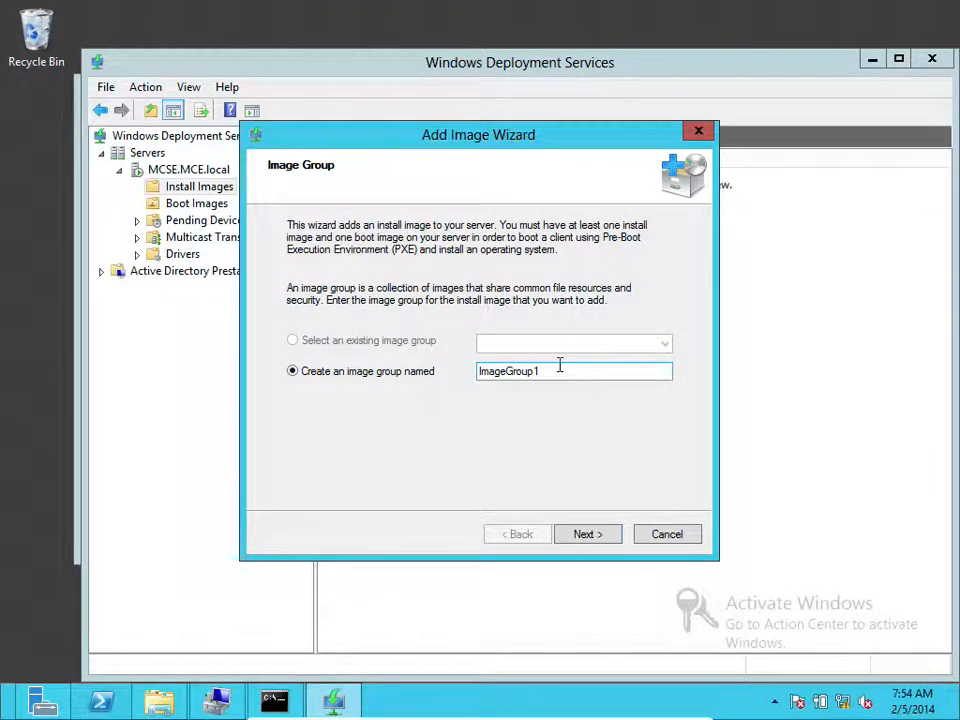
drag(566, 366, 454, 375)
text(Wi)
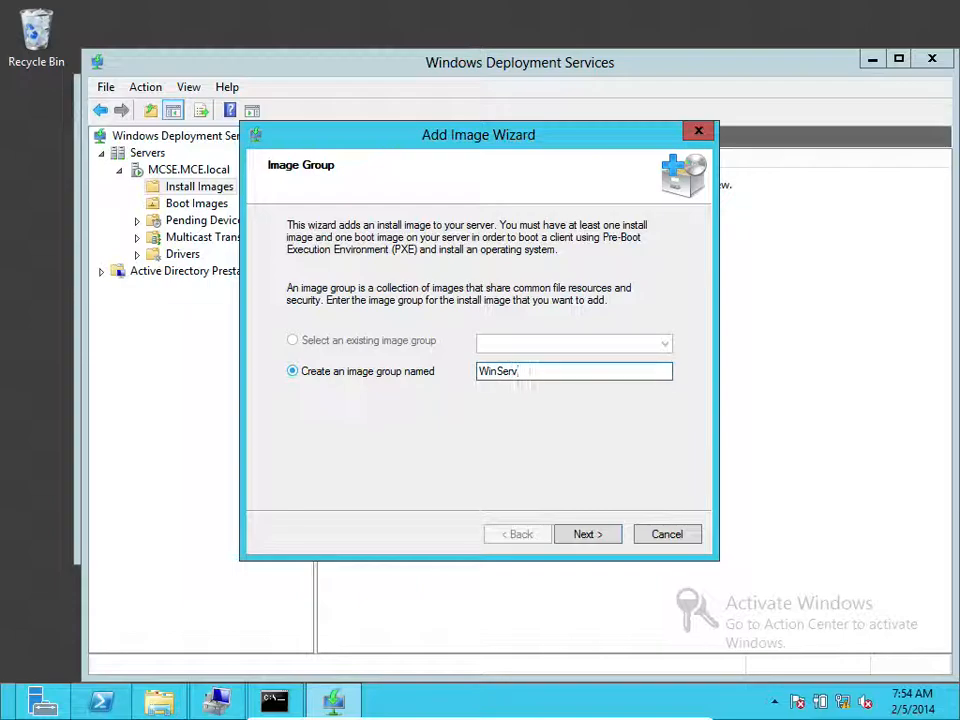
text(nSrv2012)
Load install.wim from the \\MCSE Images share's Custom Images folder and list its four x64 images
click(583, 534)
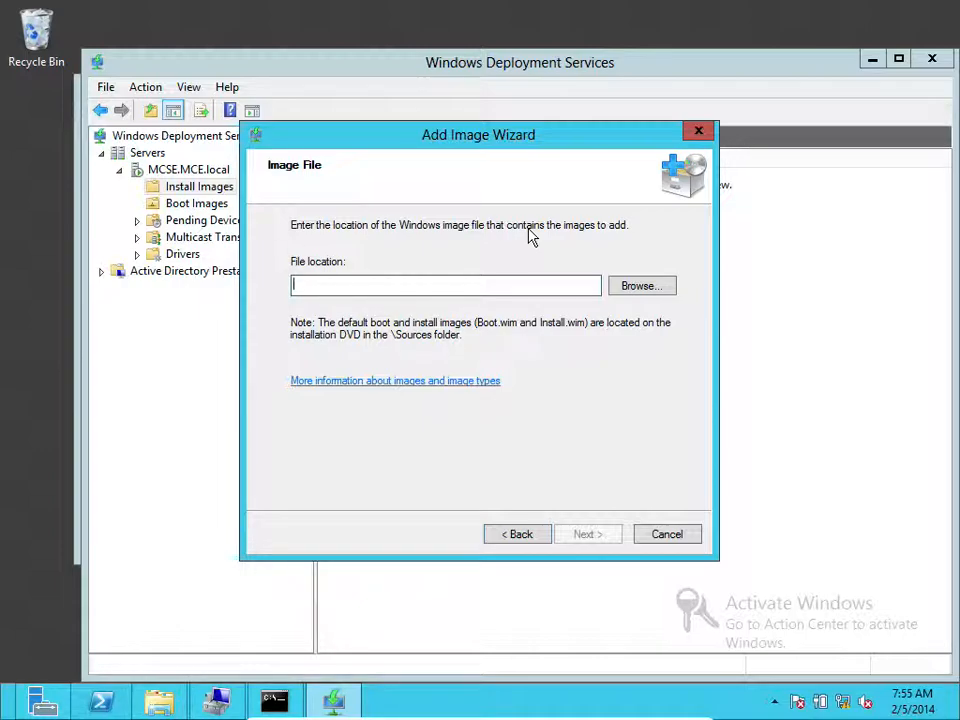
click(641, 287)
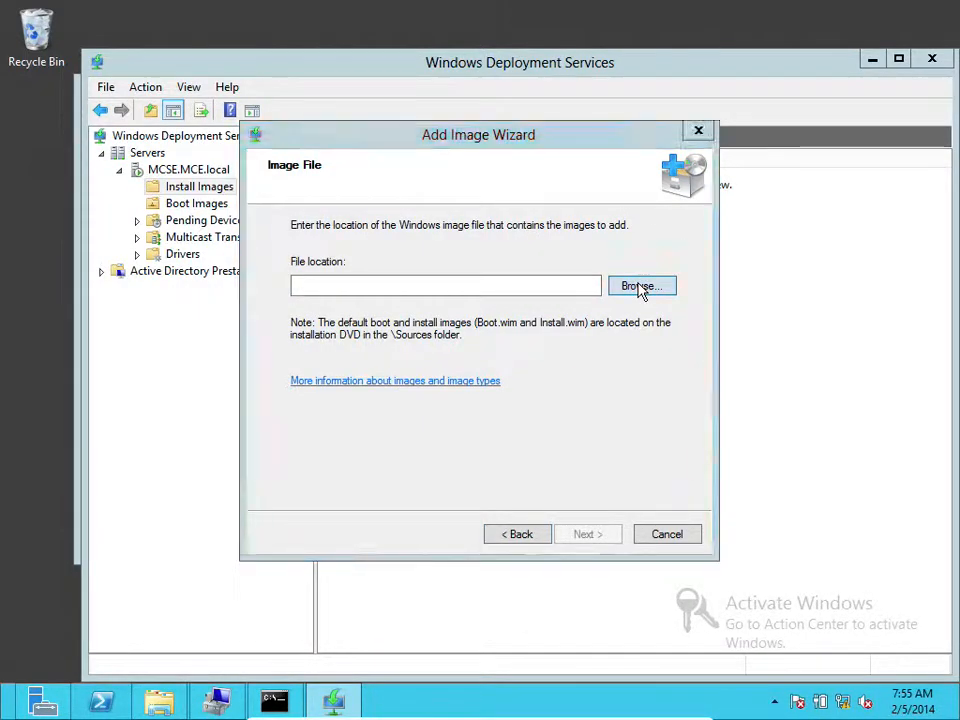
drag(315, 371, 313, 428)
click(260, 421)
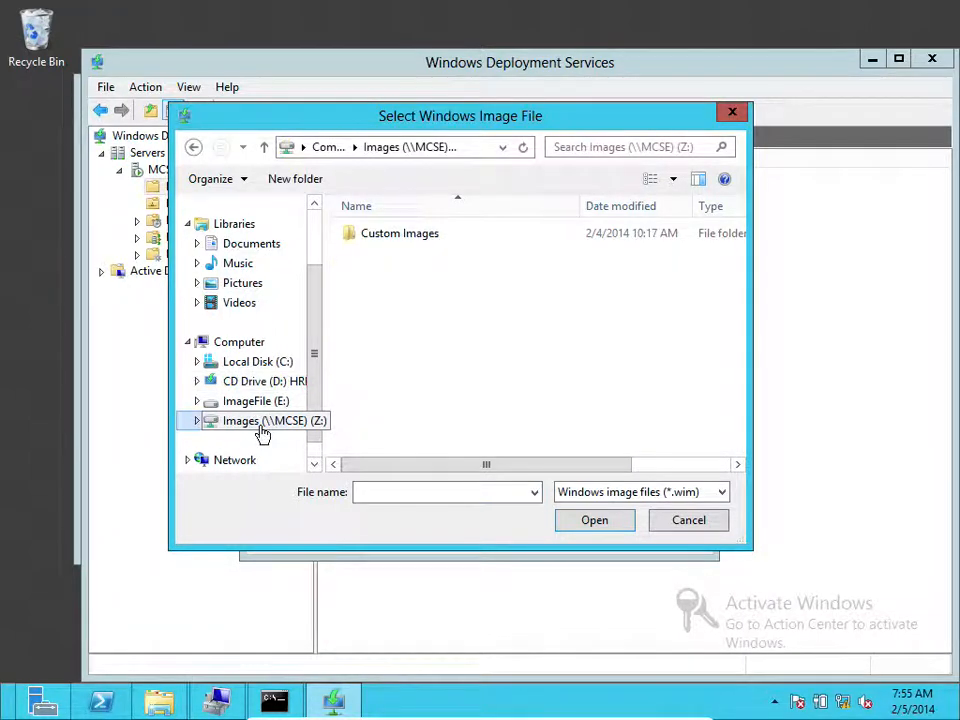
double_click(429, 238)
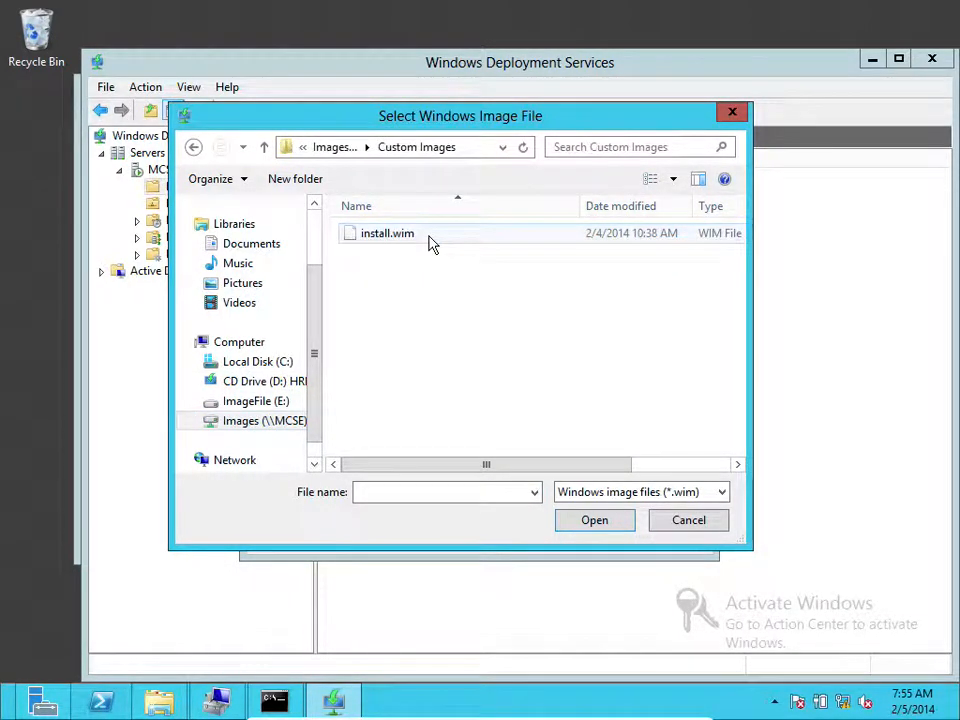
click(430, 234)
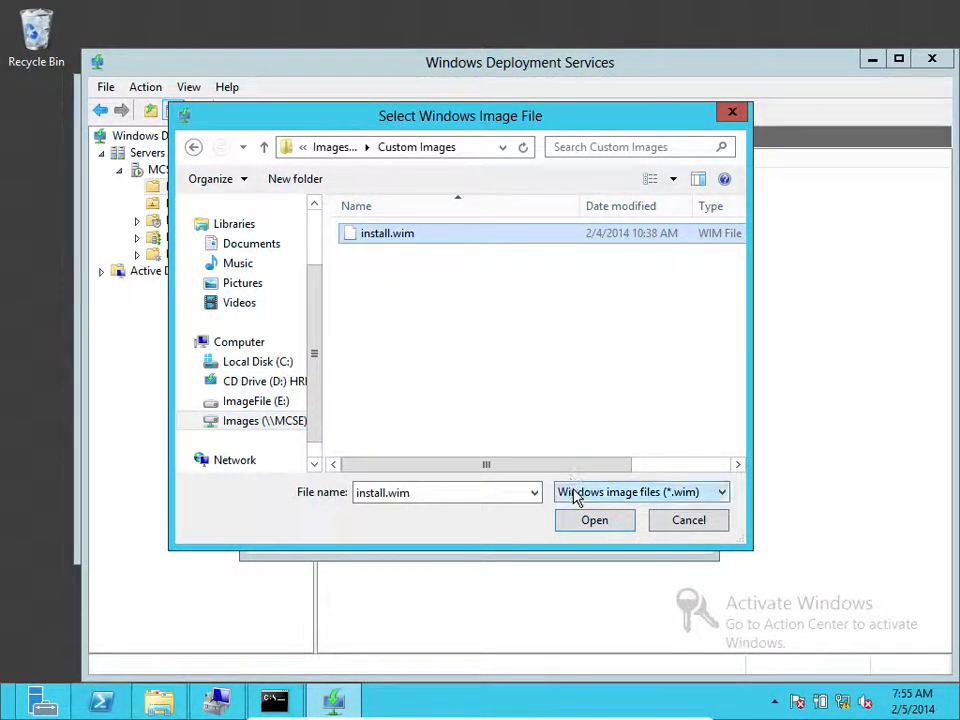
click(590, 520)
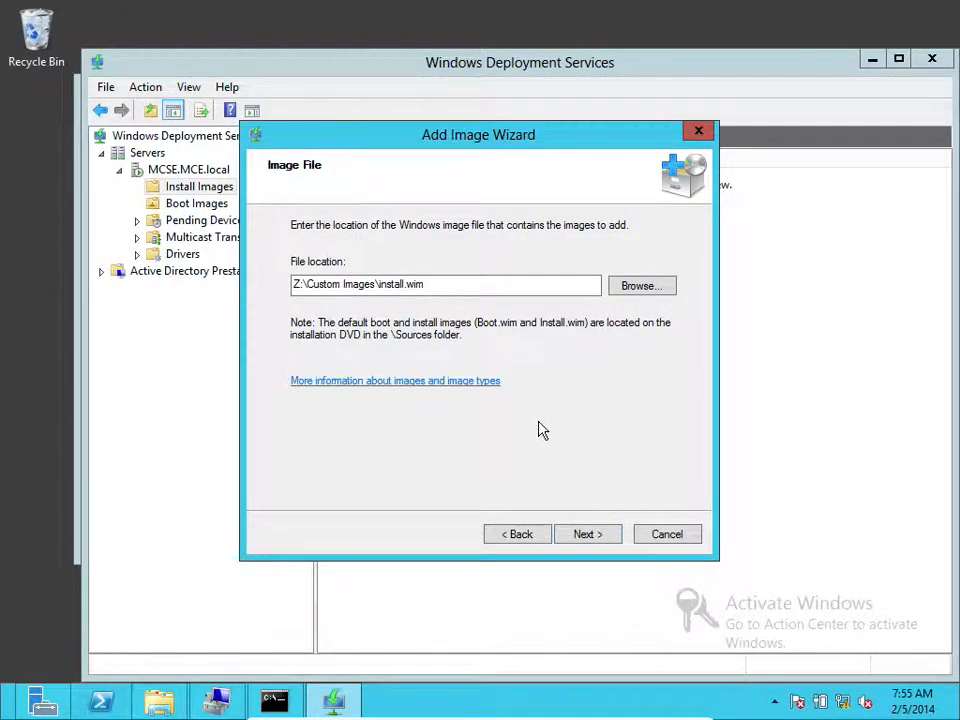
click(580, 534)
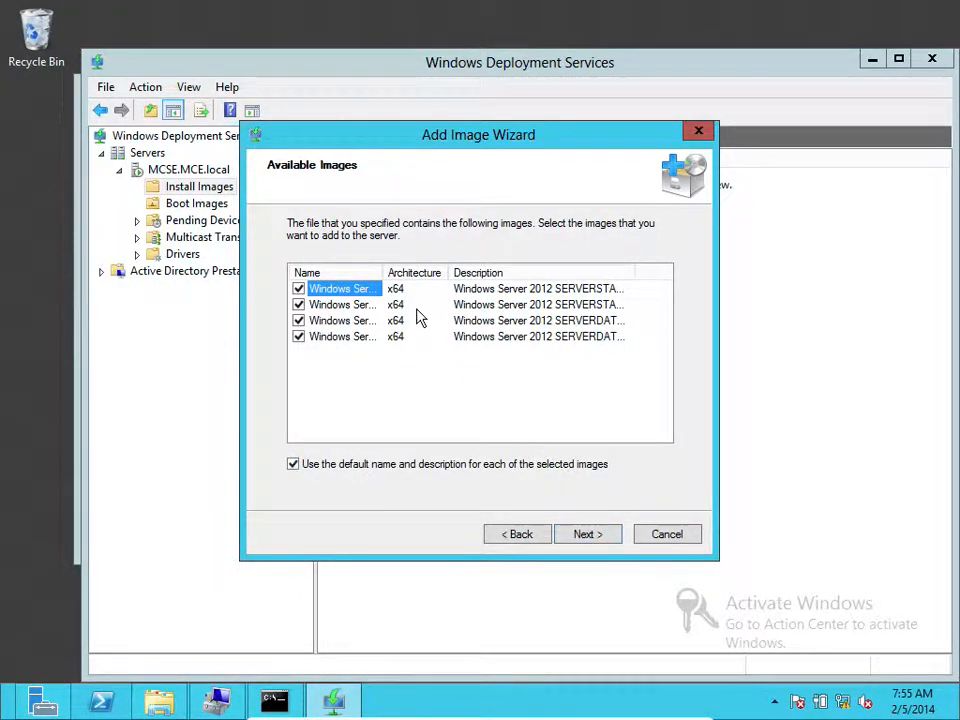
drag(400, 272, 452, 273)
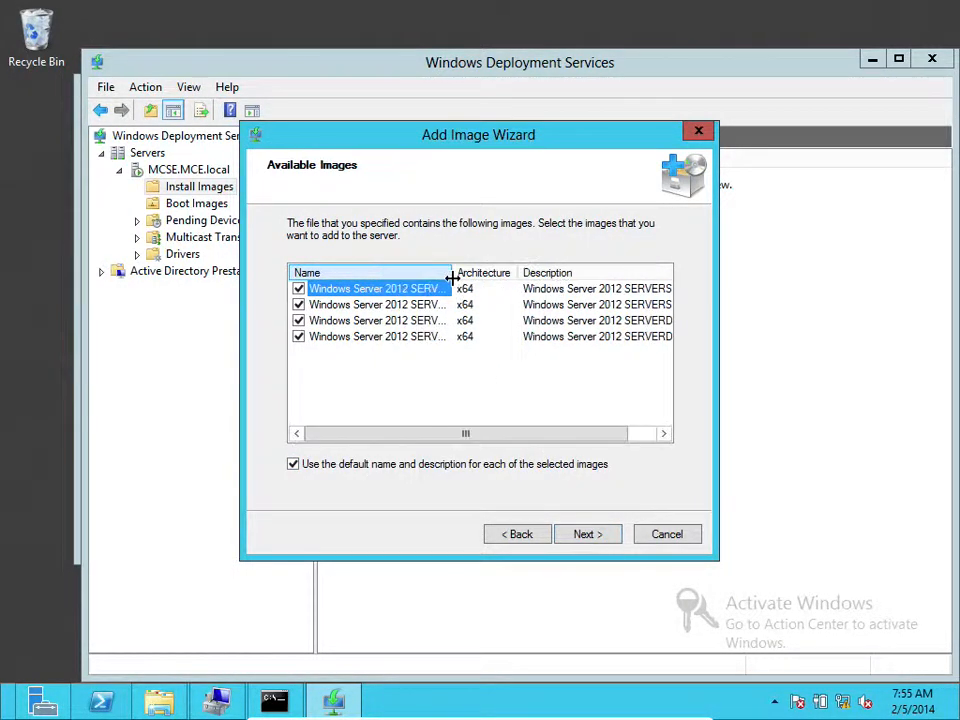
Resize the image list's columns to bring the Name column back into view
drag(476, 437, 576, 422)
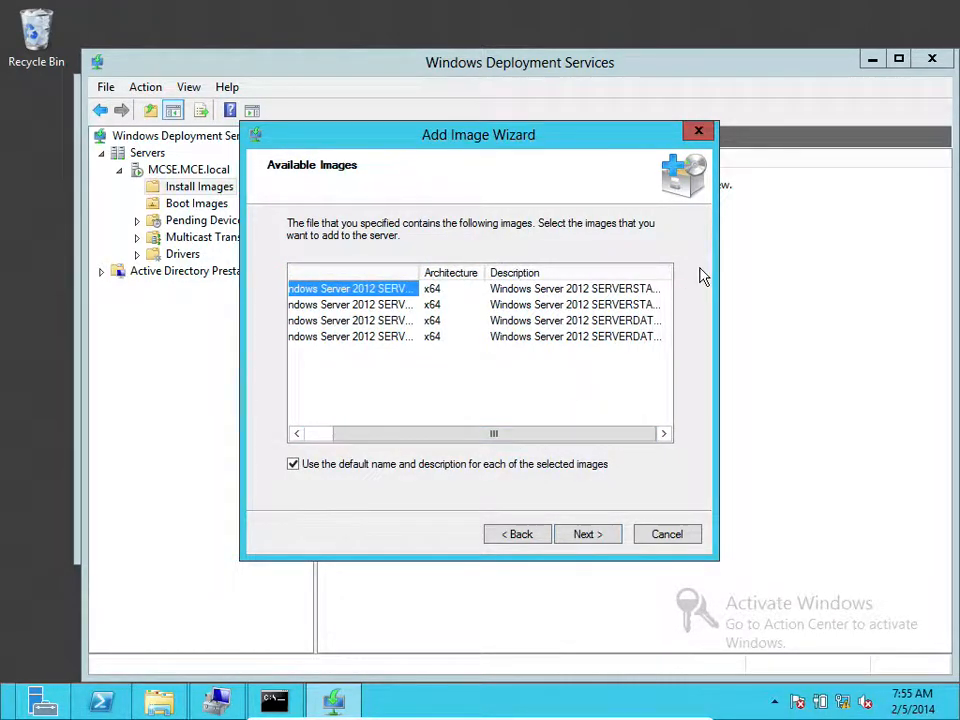
drag(489, 270, 467, 268)
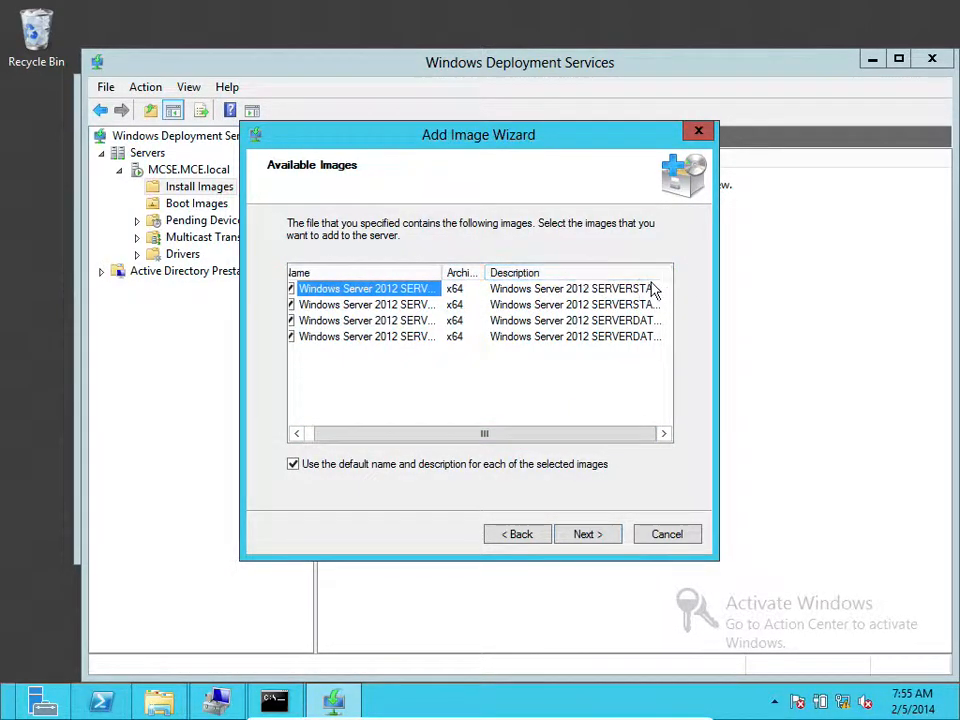
drag(561, 430, 643, 432)
drag(671, 268, 760, 279)
drag(579, 431, 620, 434)
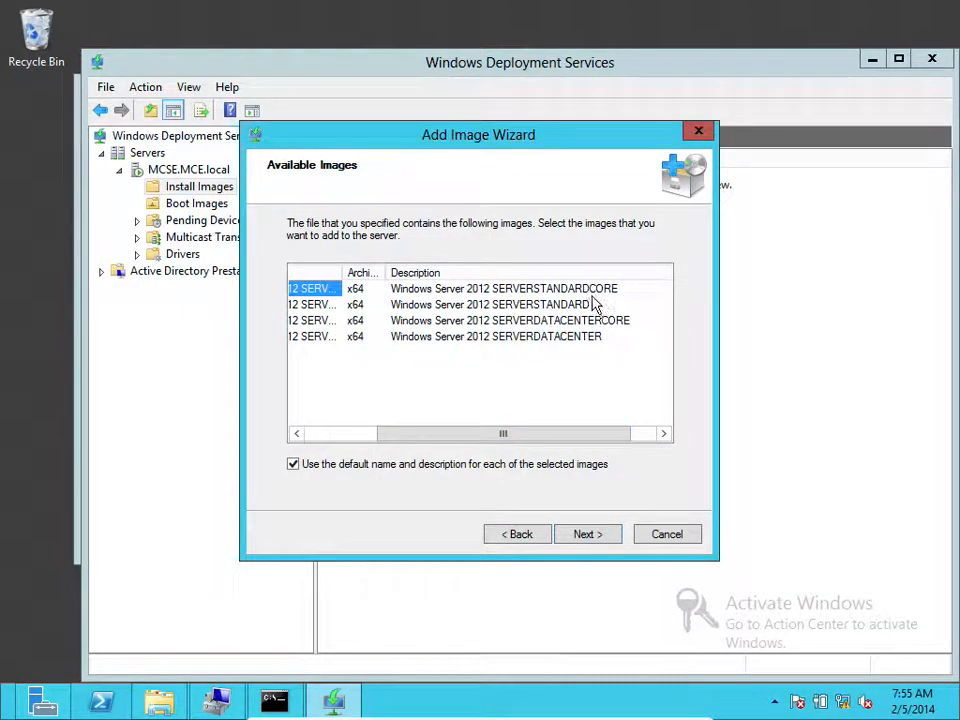
drag(503, 430, 362, 441)
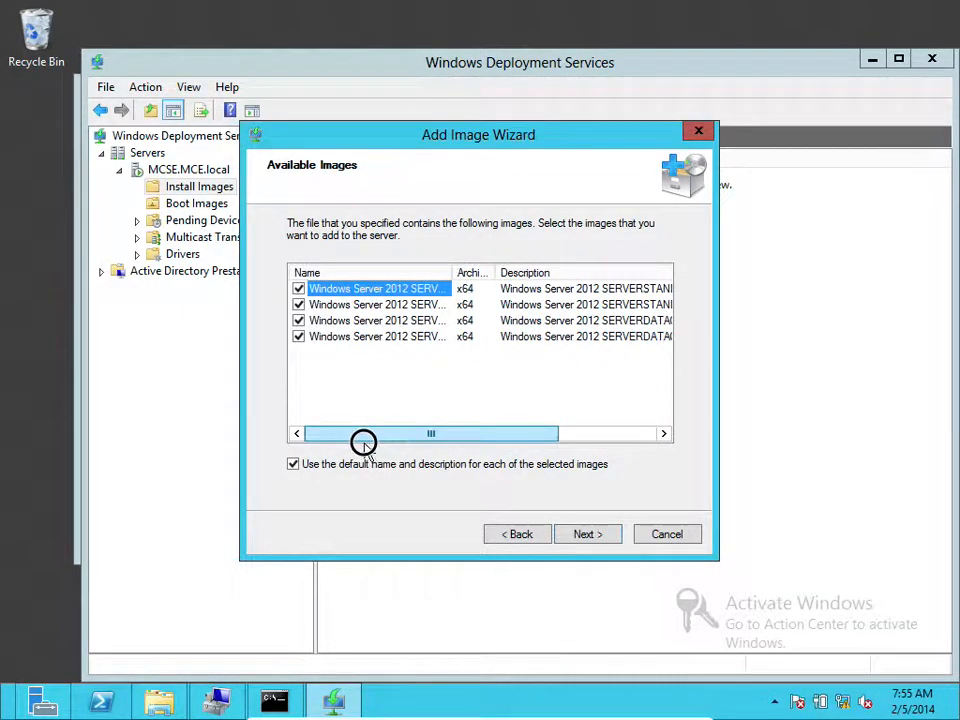
Uncheck the other three images, keeping only SERVERSTANDARDCORE, and continue to the Summary
click(298, 336)
click(298, 320)
click(298, 304)
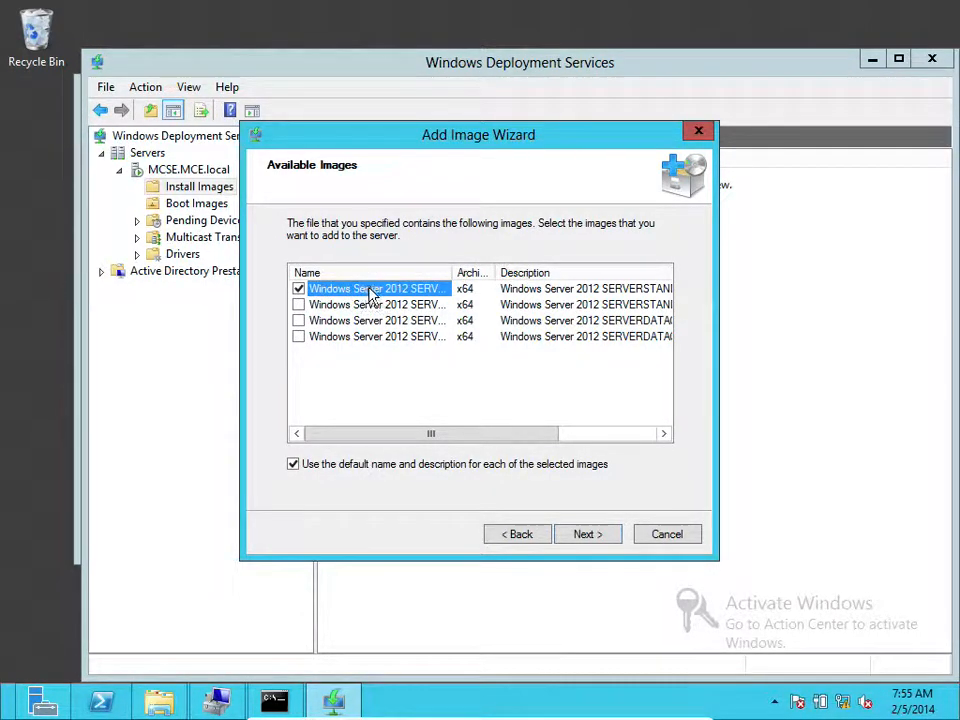
drag(527, 433, 632, 437)
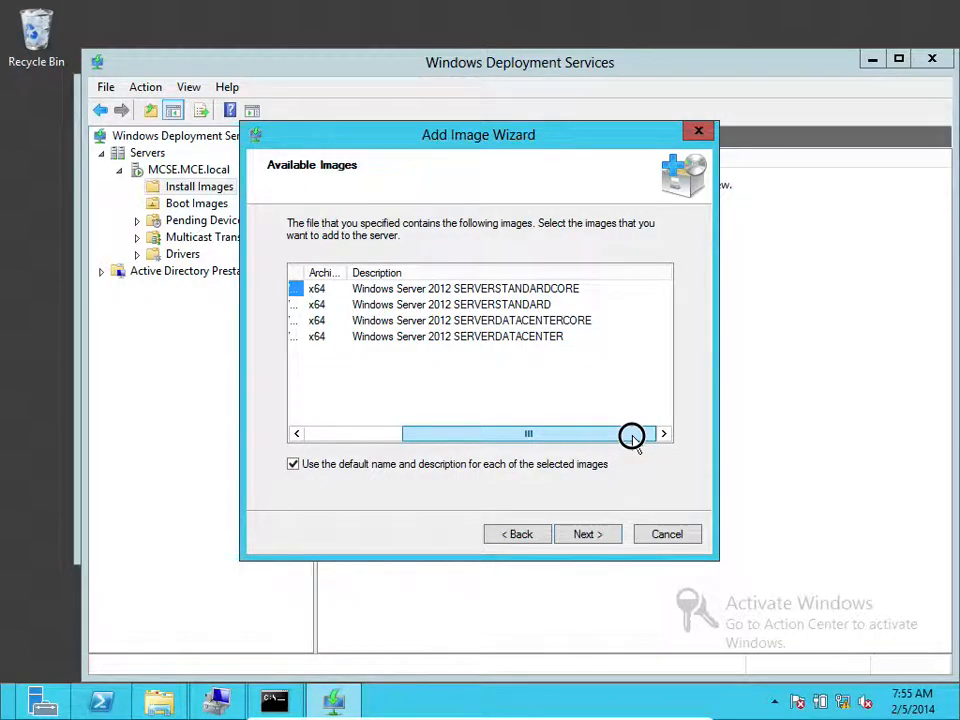
drag(632, 437, 452, 467)
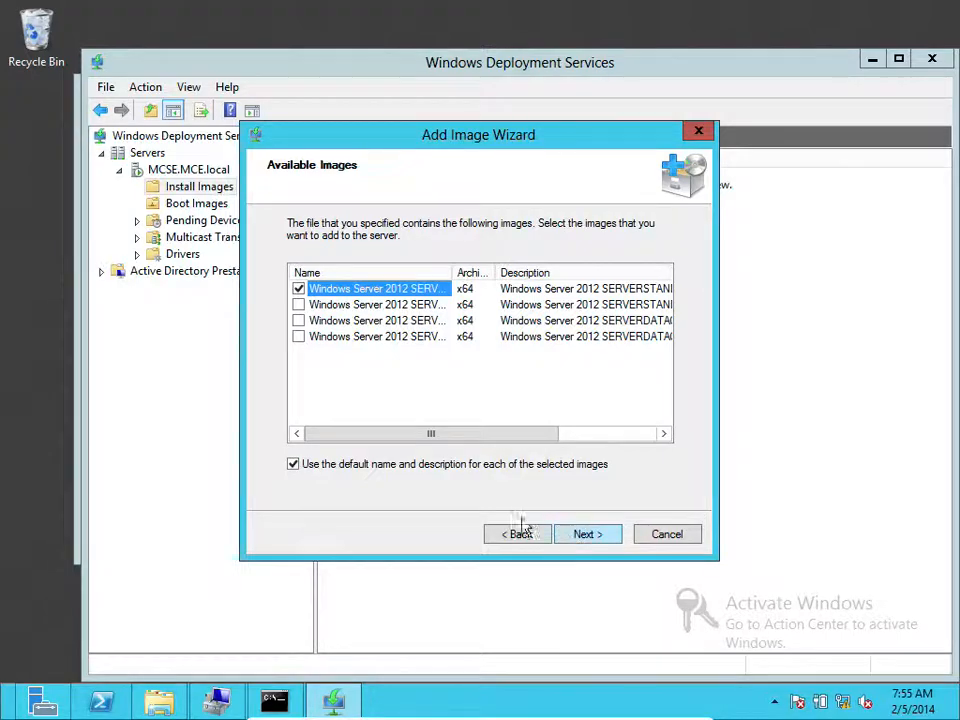
click(610, 539)
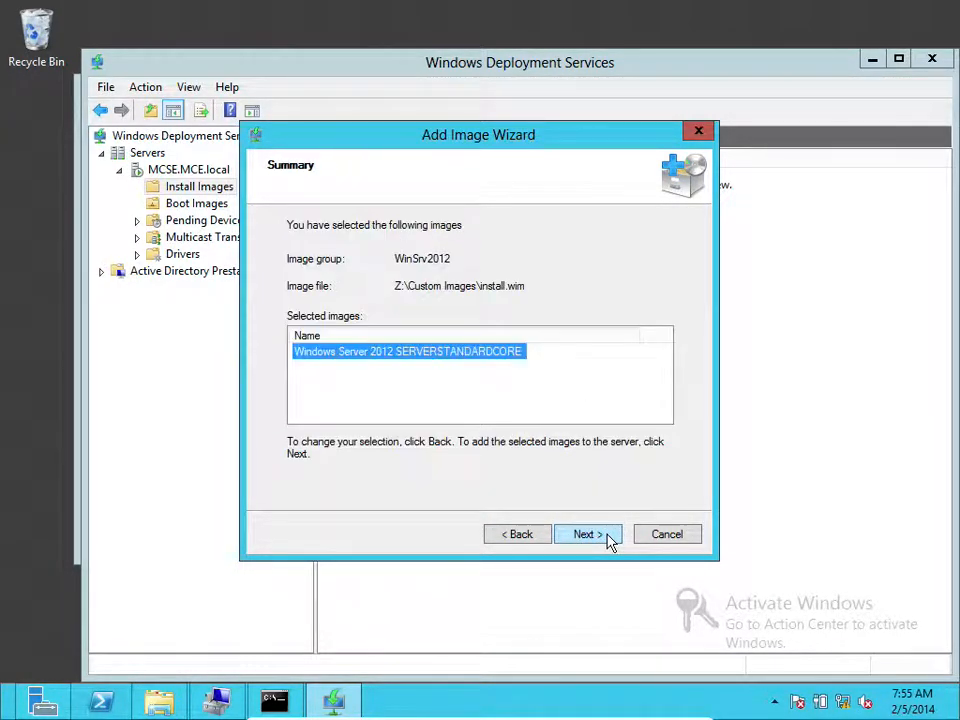
Import the SERVERSTANDARDCORE image; it fails with 'There is not enough space on the disk.'
click(588, 535)
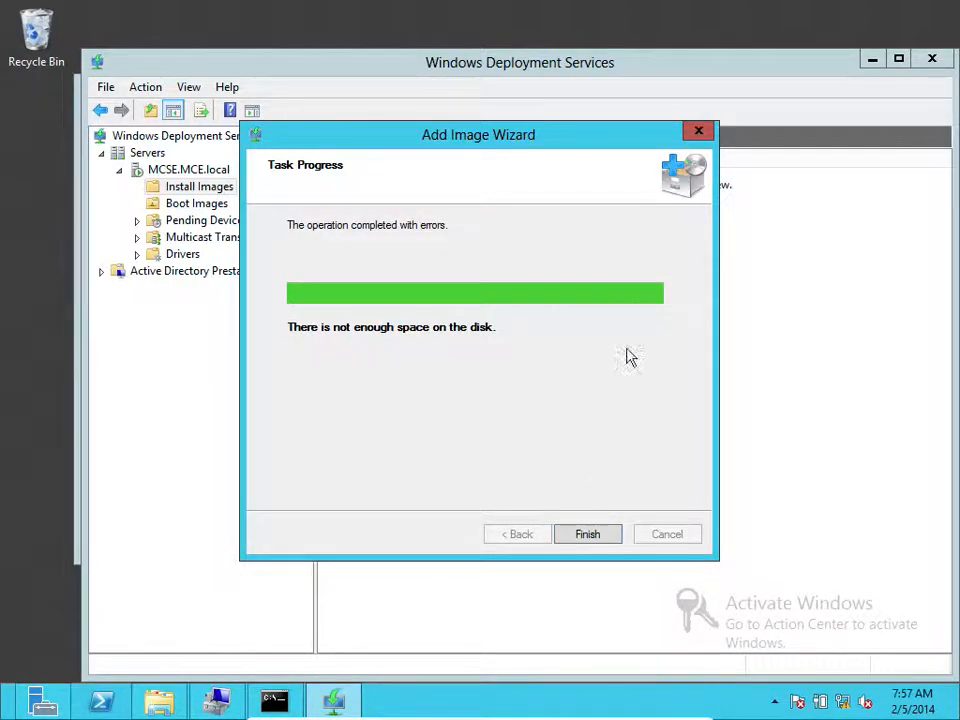
Close the failed import wizard and select the WinSrv2012 image group
click(588, 534)
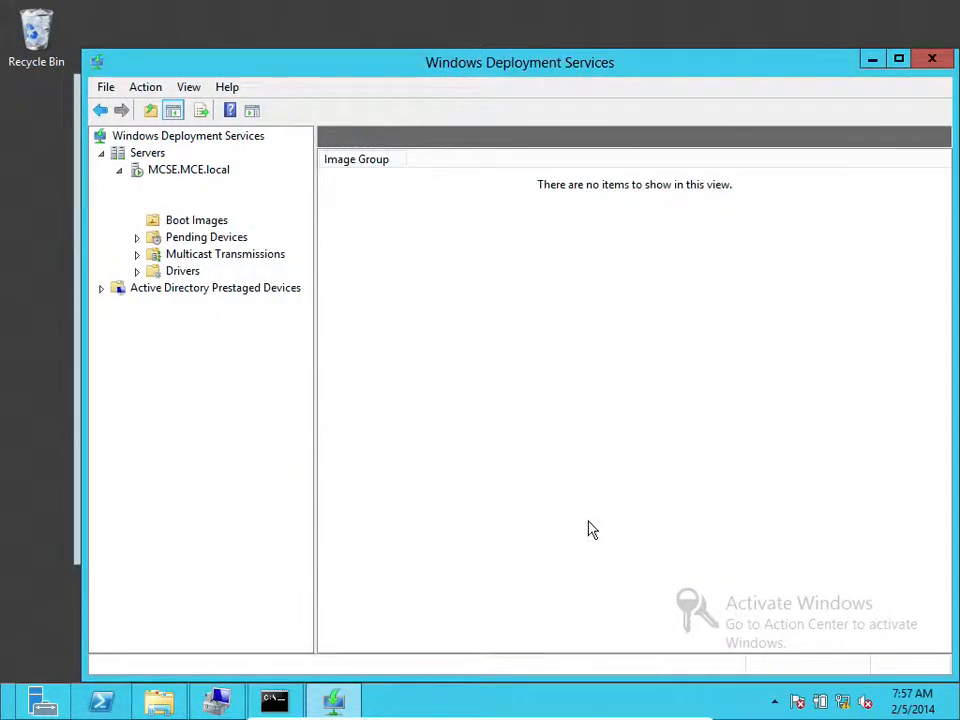
click(155, 203)
click(228, 203)
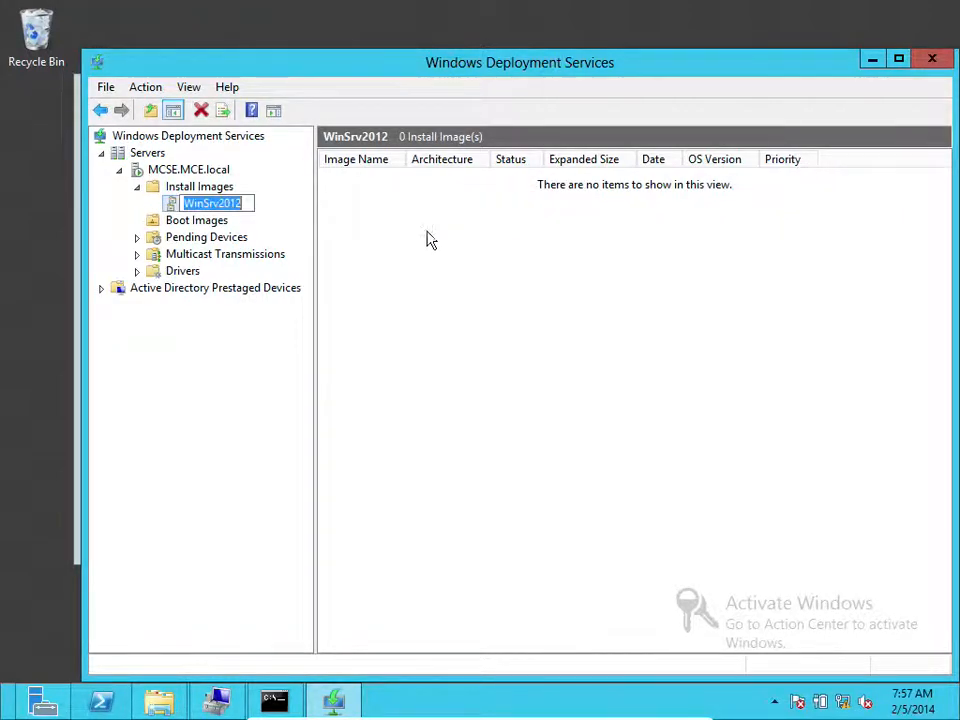
Check drive space in File Explorer's Computer view (E: only 1.56 GB free) and launch Manage
click(150, 701)
click(166, 390)
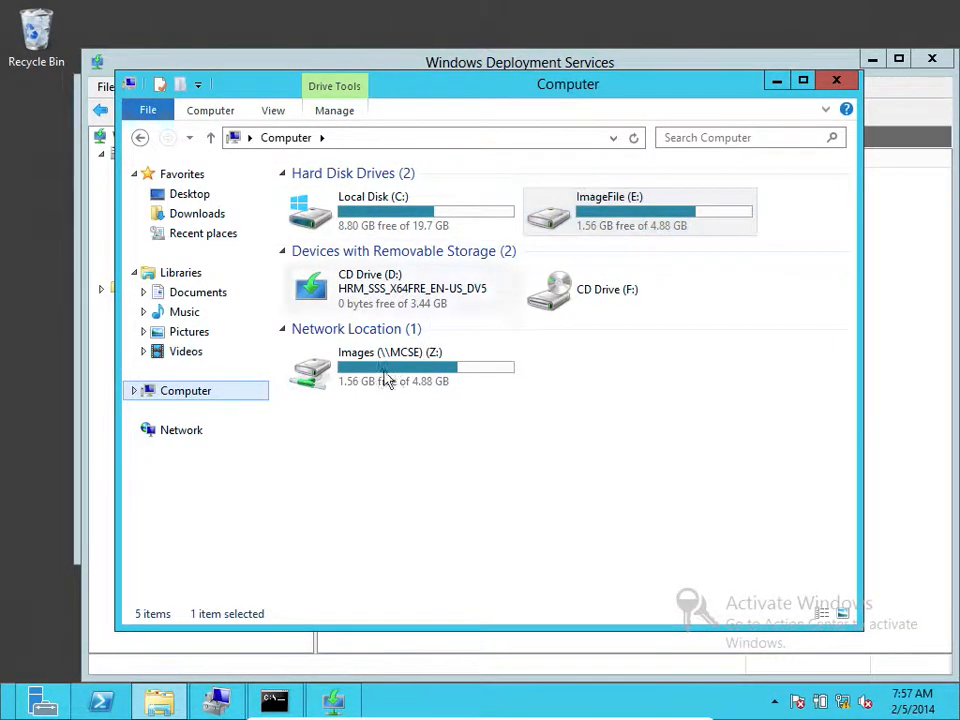
click(328, 111)
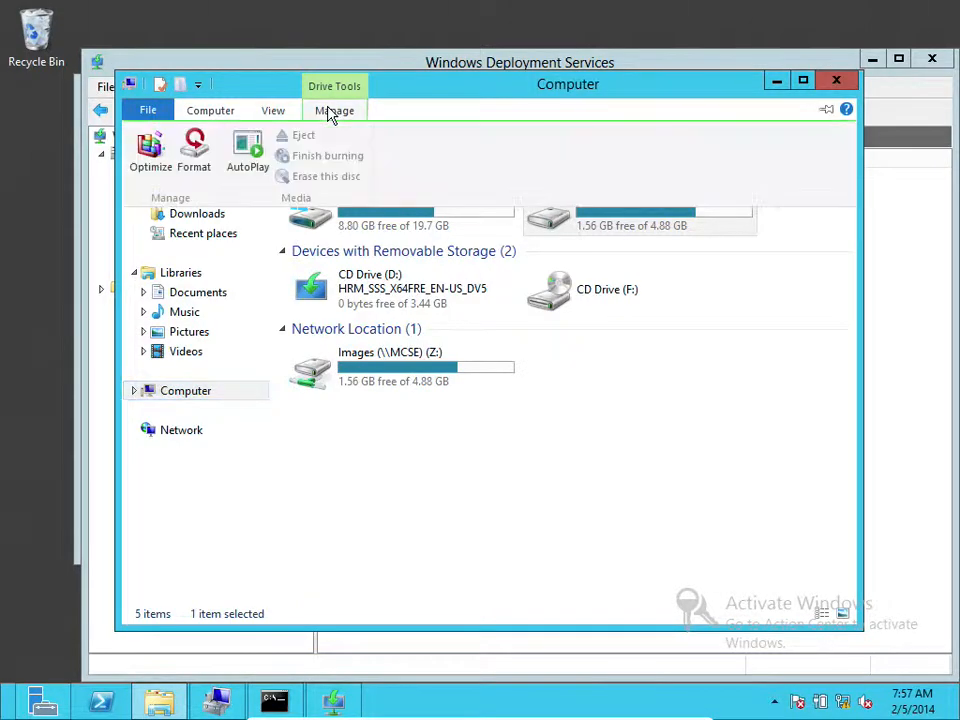
click(233, 111)
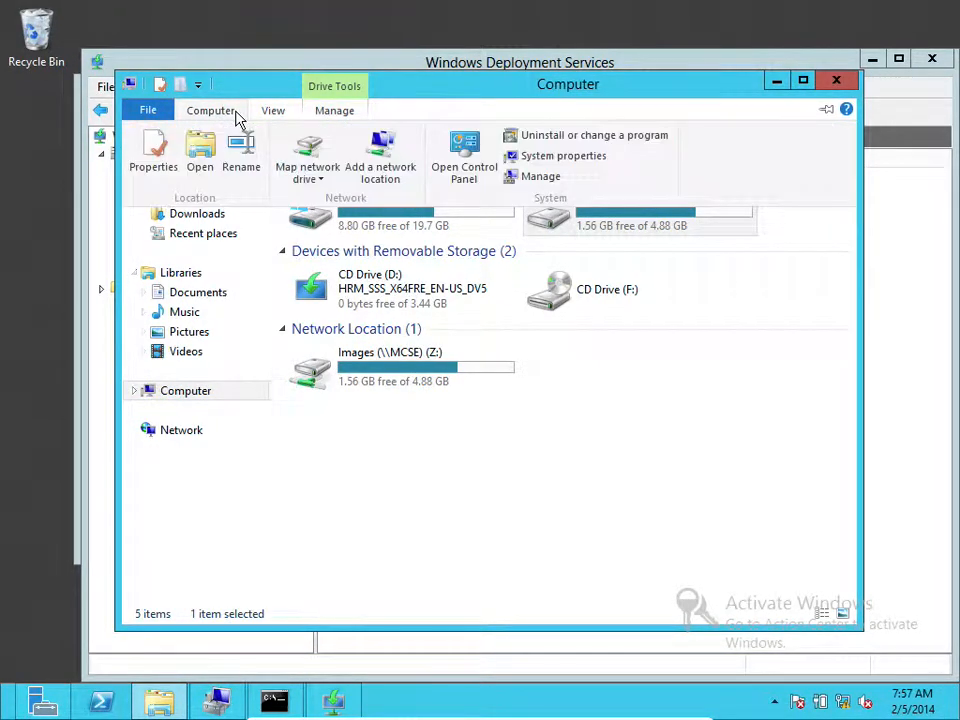
click(538, 183)
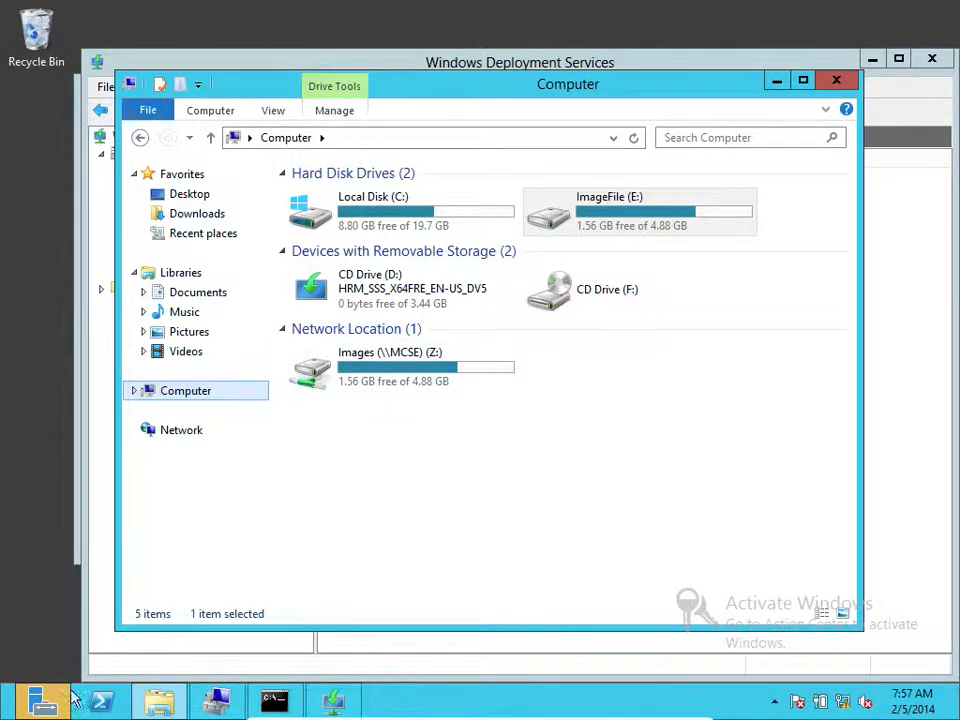
Open Computer Management from Server Manager's Tools menu
click(30, 705)
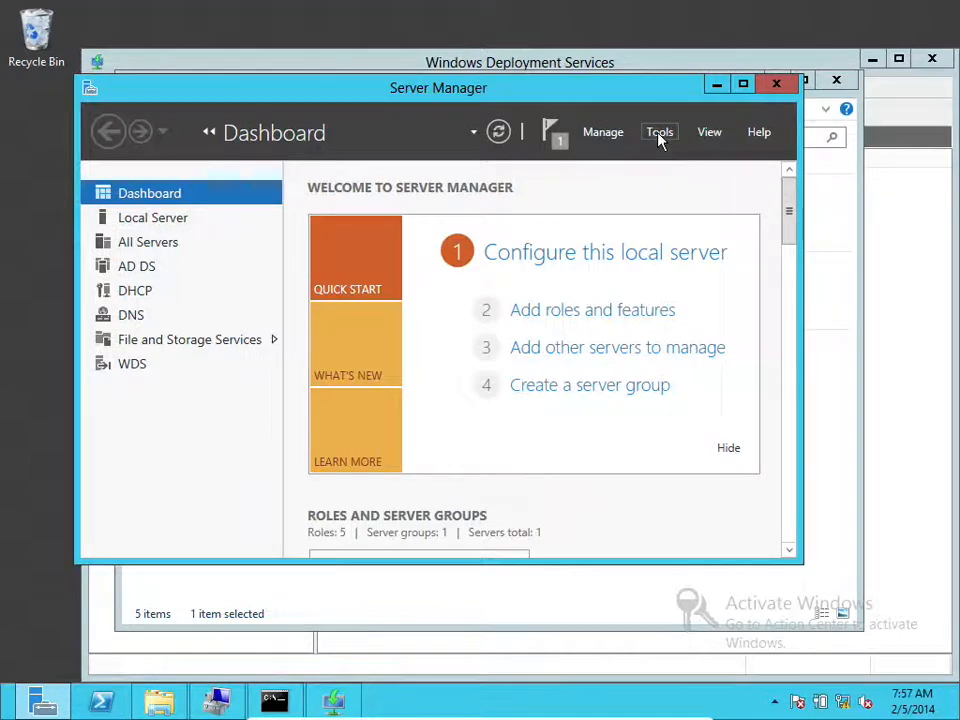
click(659, 136)
click(674, 300)
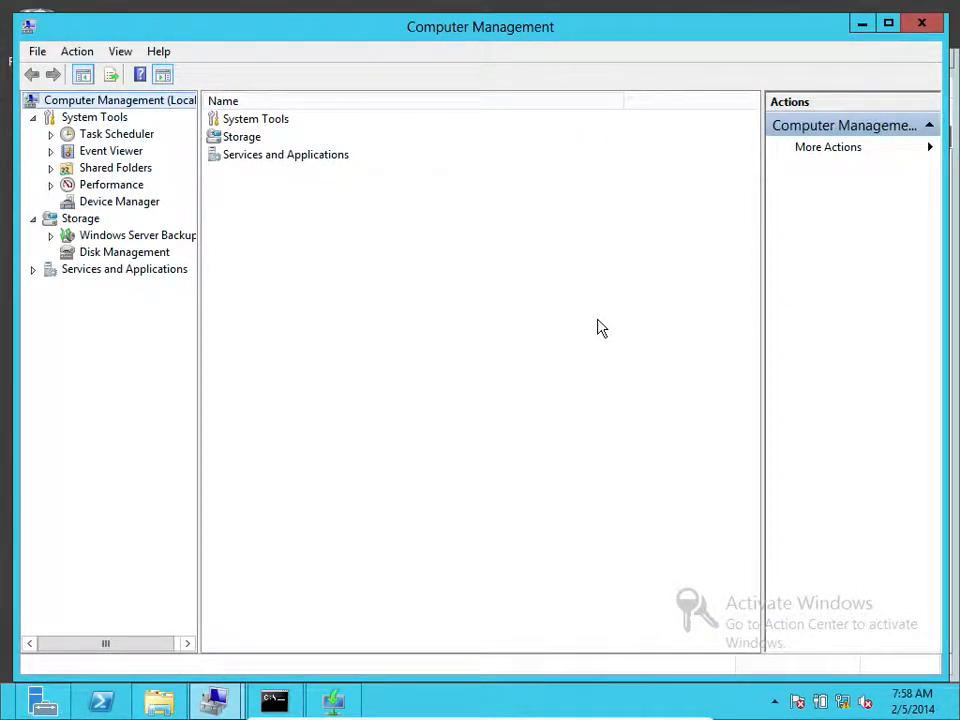
Open Disk Management and compare the C: and ImageFile (E:) partitions on Disk 0
click(136, 255)
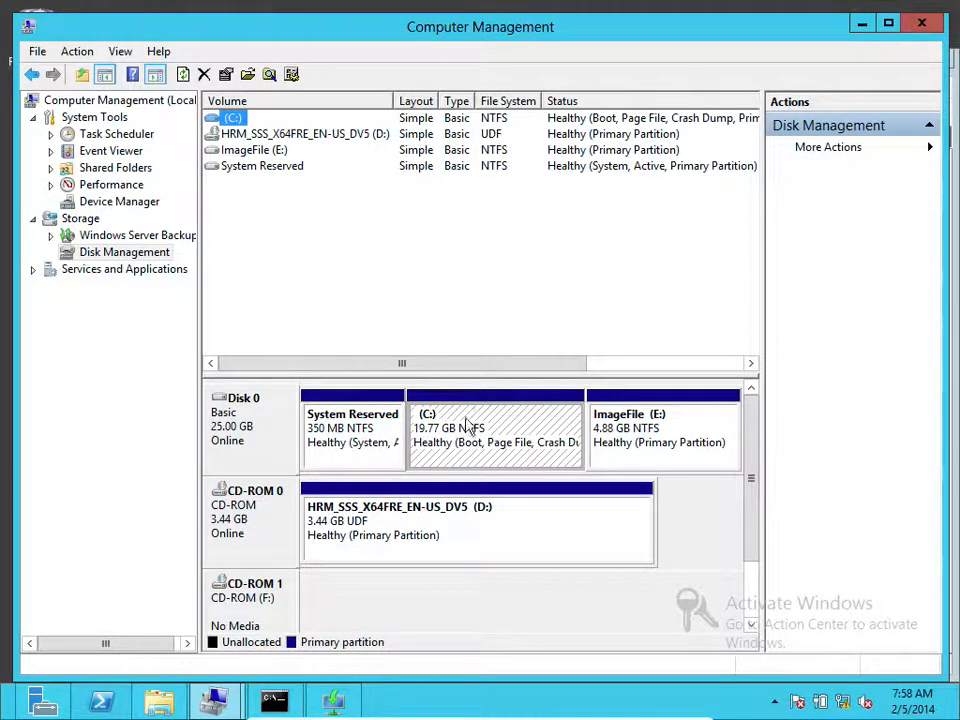
click(648, 430)
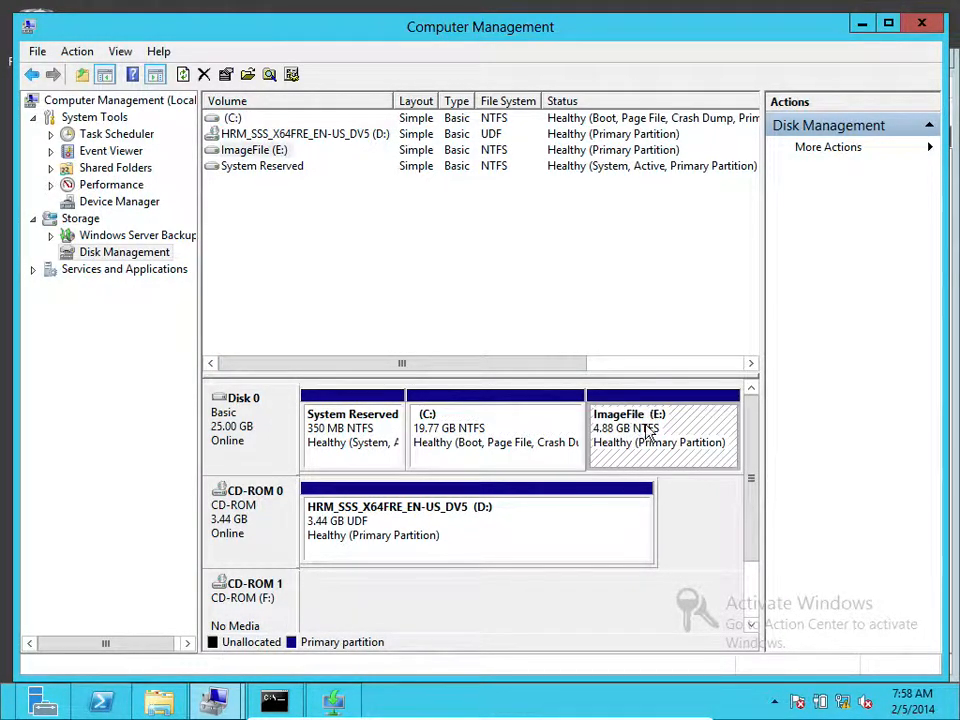
click(529, 433)
click(611, 429)
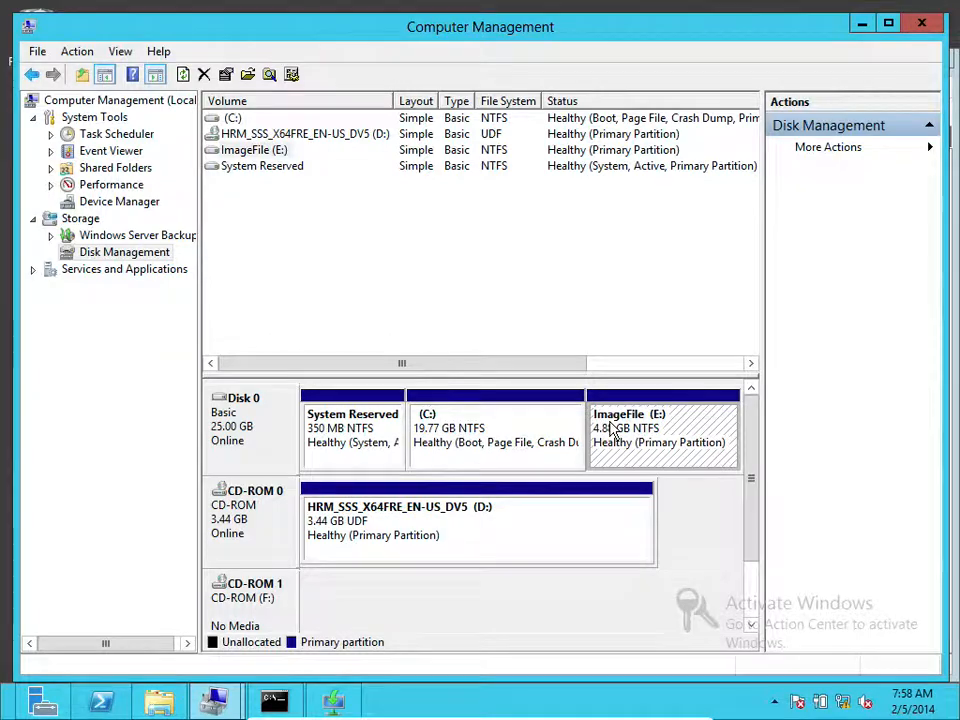
right_click(612, 427)
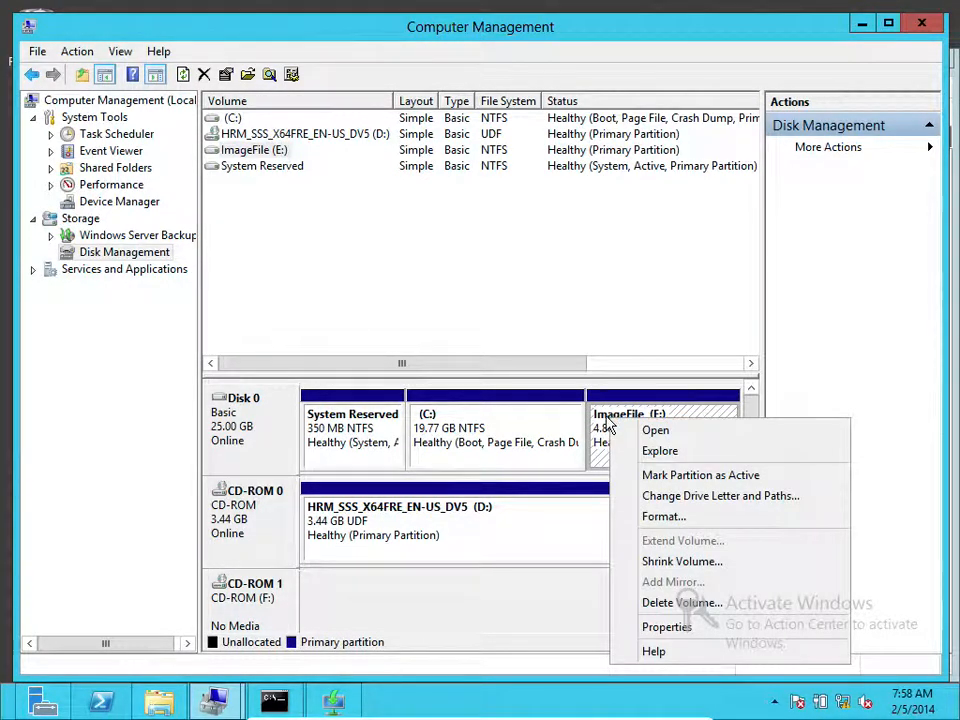
click(596, 424)
Shrink the C: partition by 5000 MB, freeing 4.88 GB of unallocated space
right_click(535, 425)
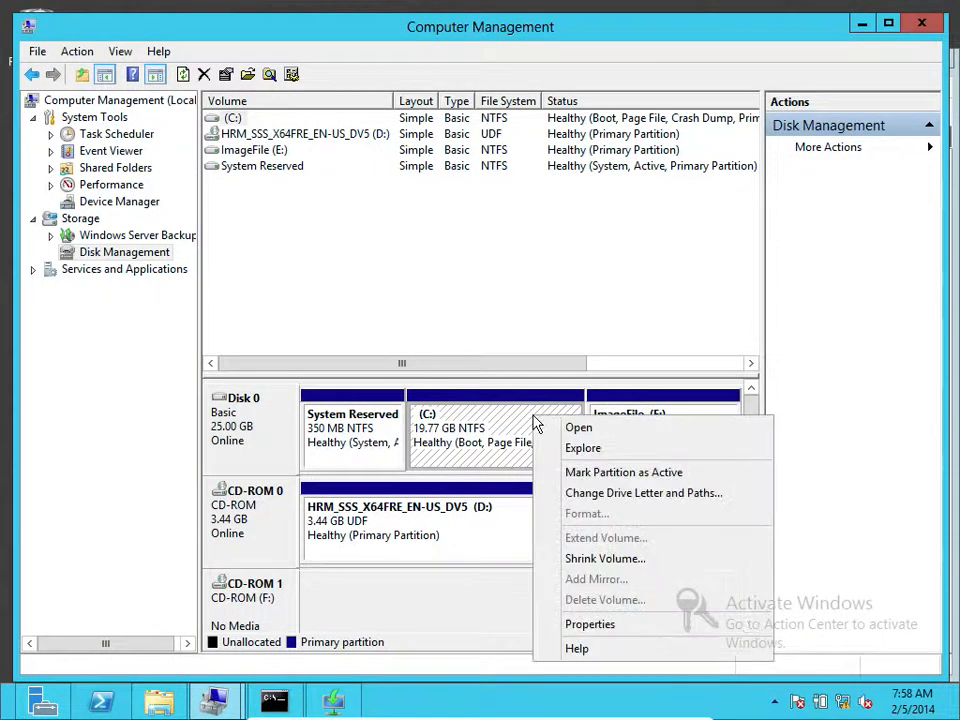
click(599, 559)
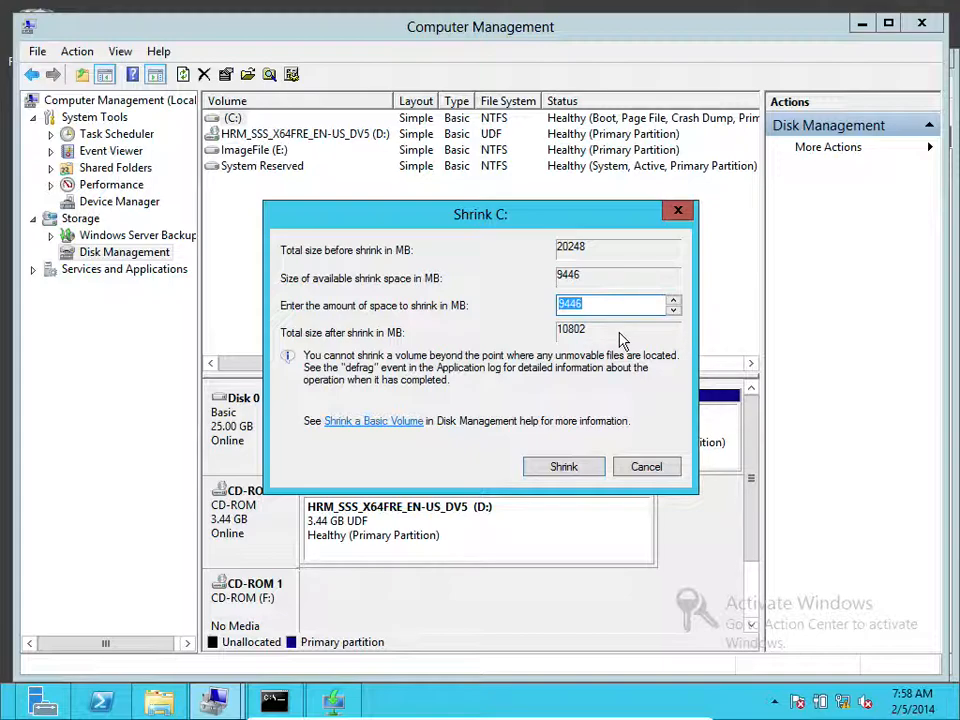
text(5000)
click(570, 463)
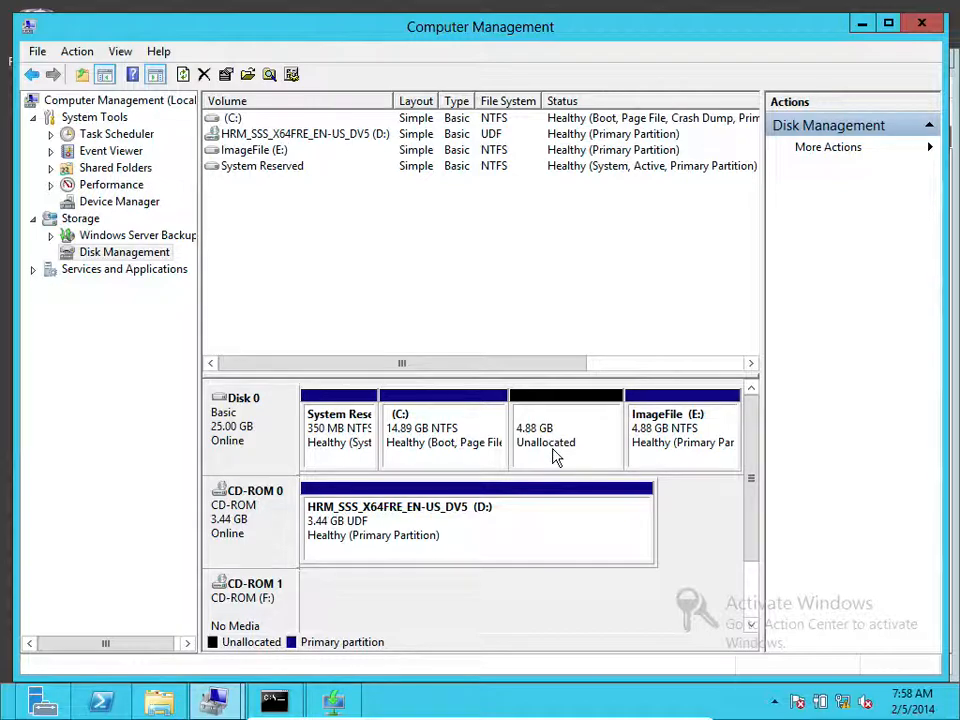
Start a full-size new volume in the unallocated space with drive letter G, labelled 'Install Images'
right_click(559, 427)
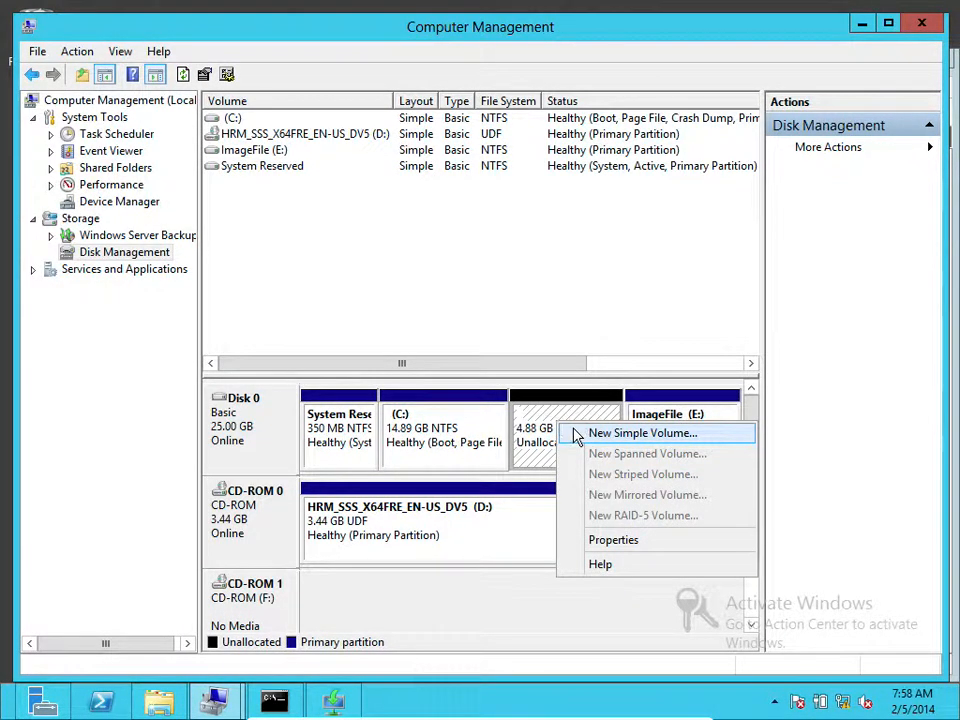
click(577, 435)
click(574, 452)
click(566, 455)
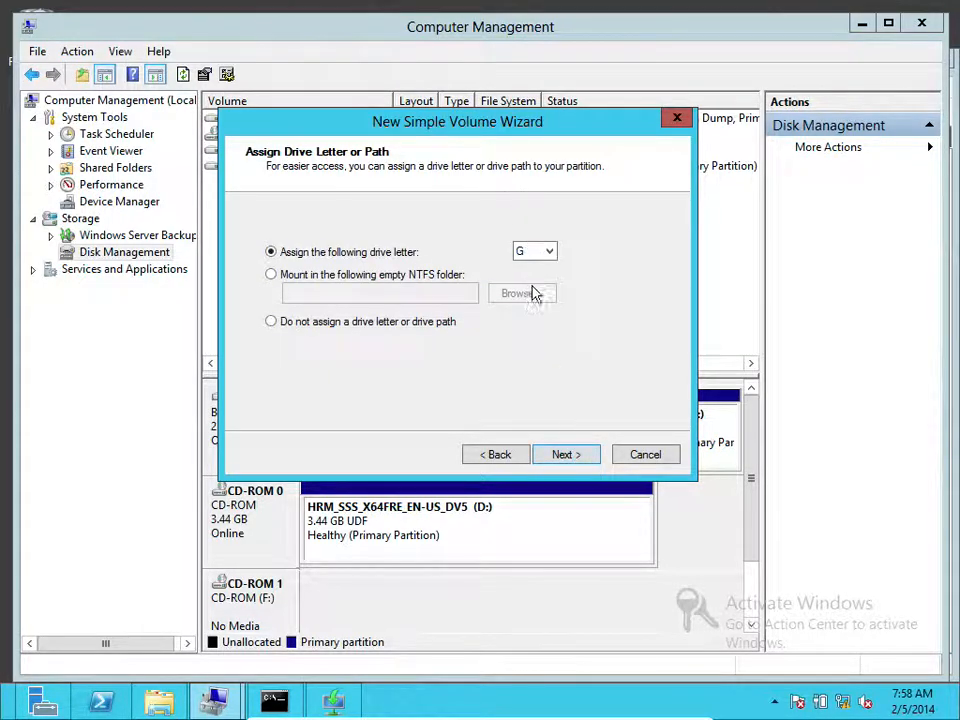
click(575, 459)
drag(508, 342, 407, 358)
text(Install)
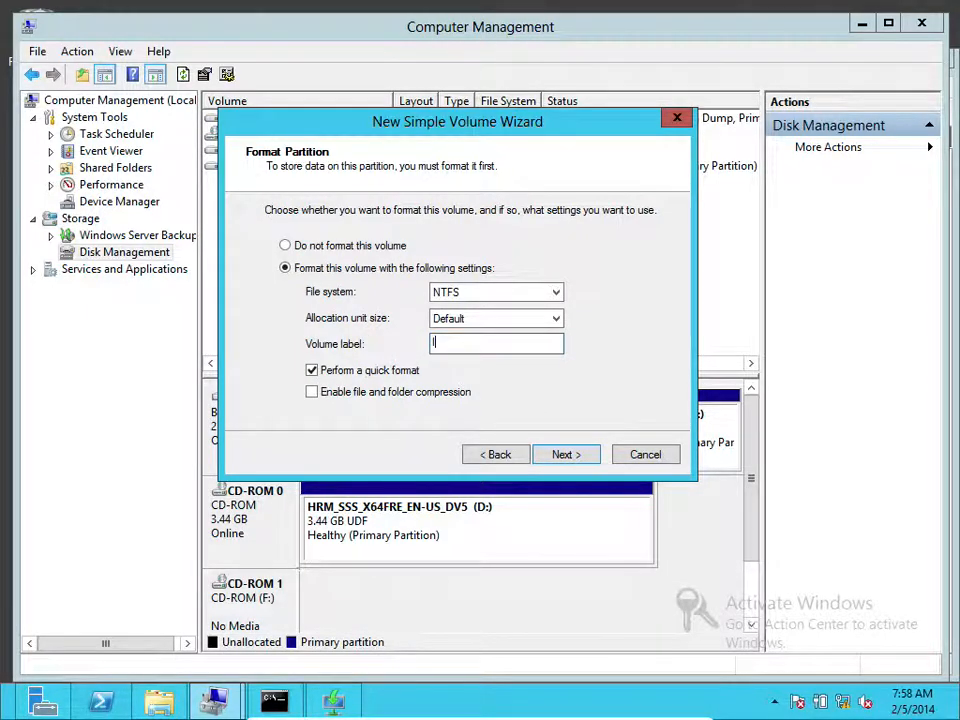
text( Images)
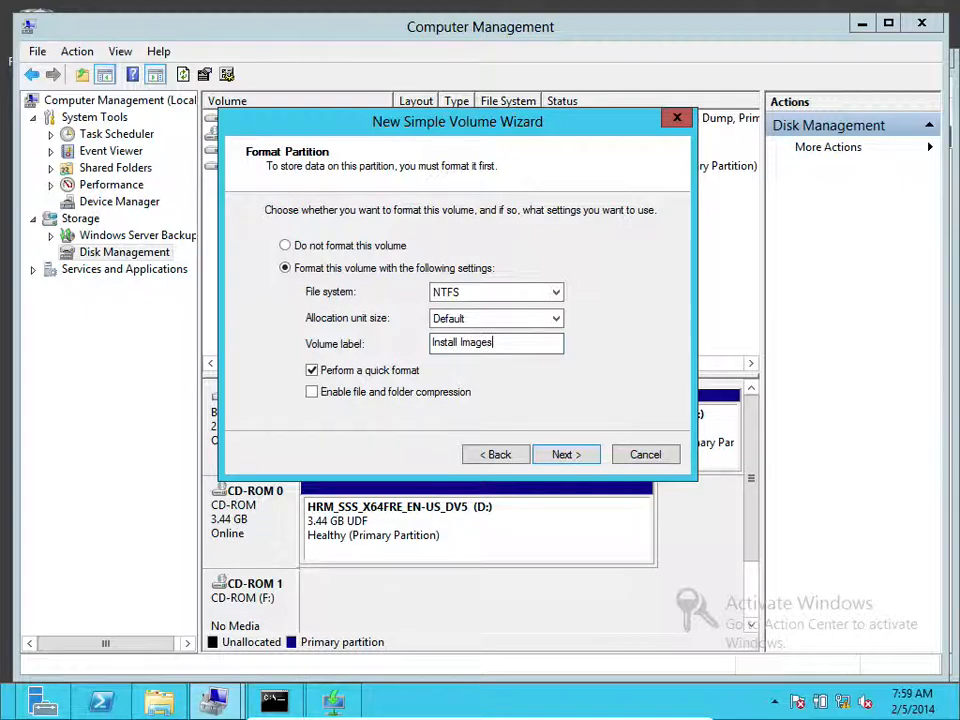
Review the summary and create the 4.88 GB NTFS Install Images (G:) volume
click(581, 458)
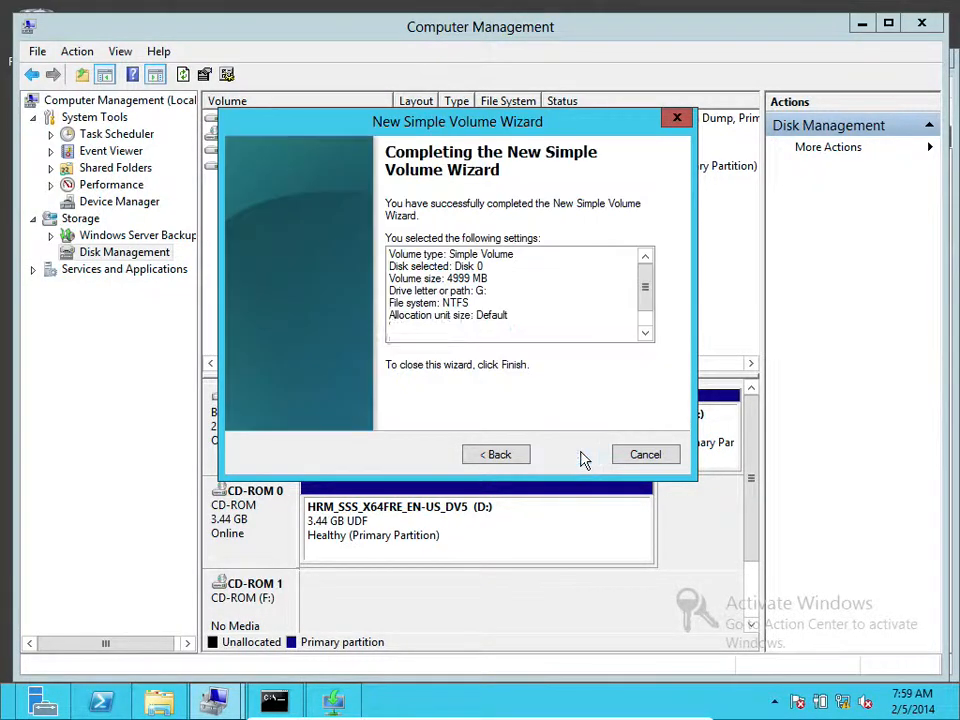
click(510, 458)
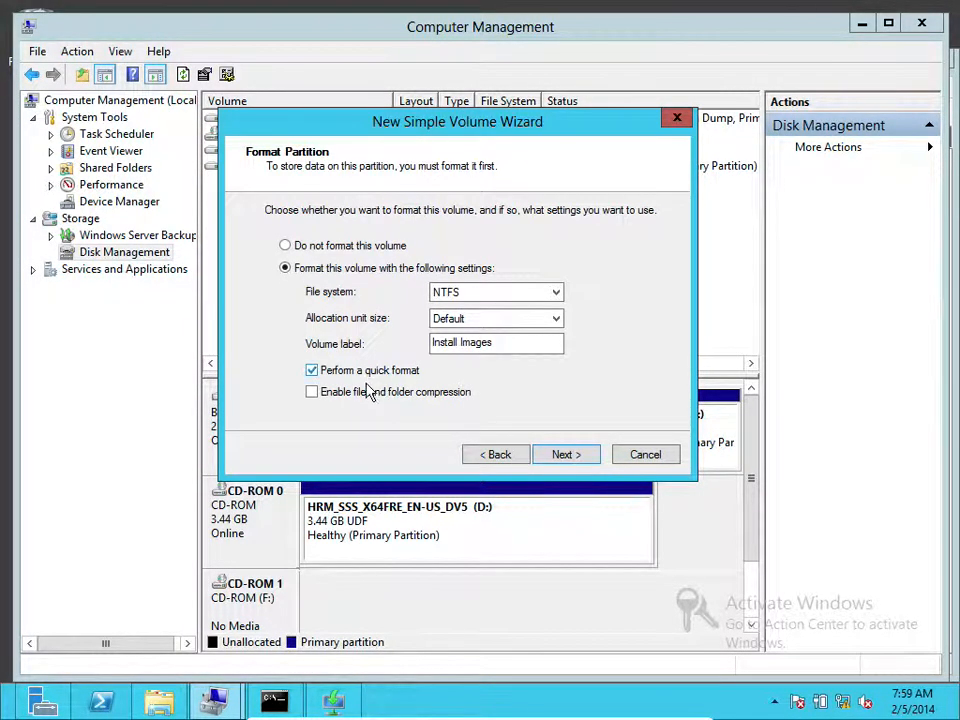
click(564, 454)
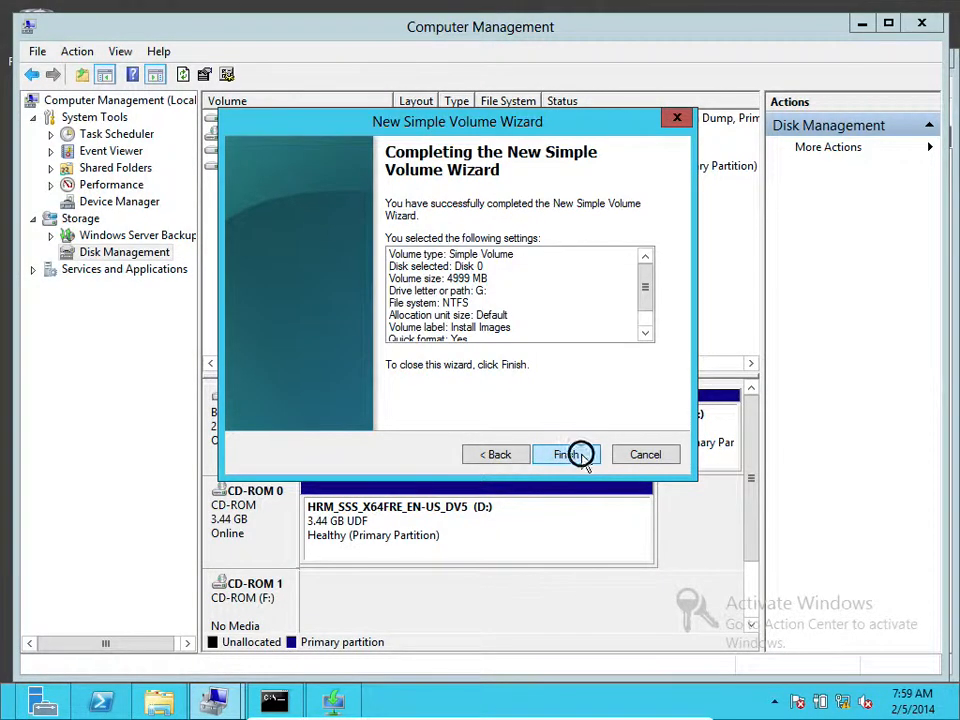
click(568, 455)
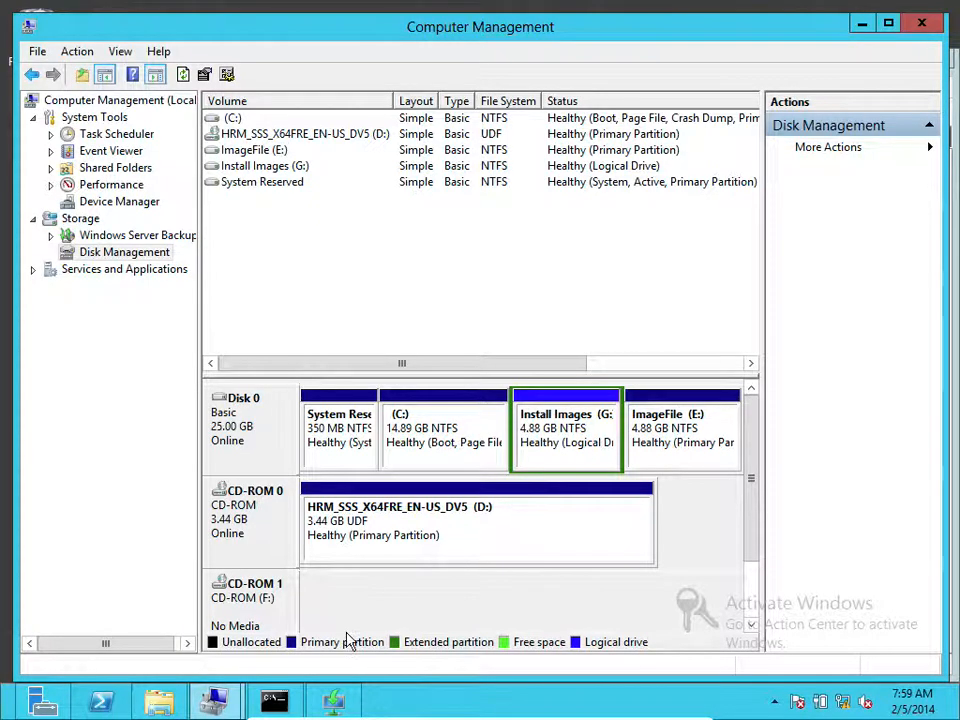
click(334, 700)
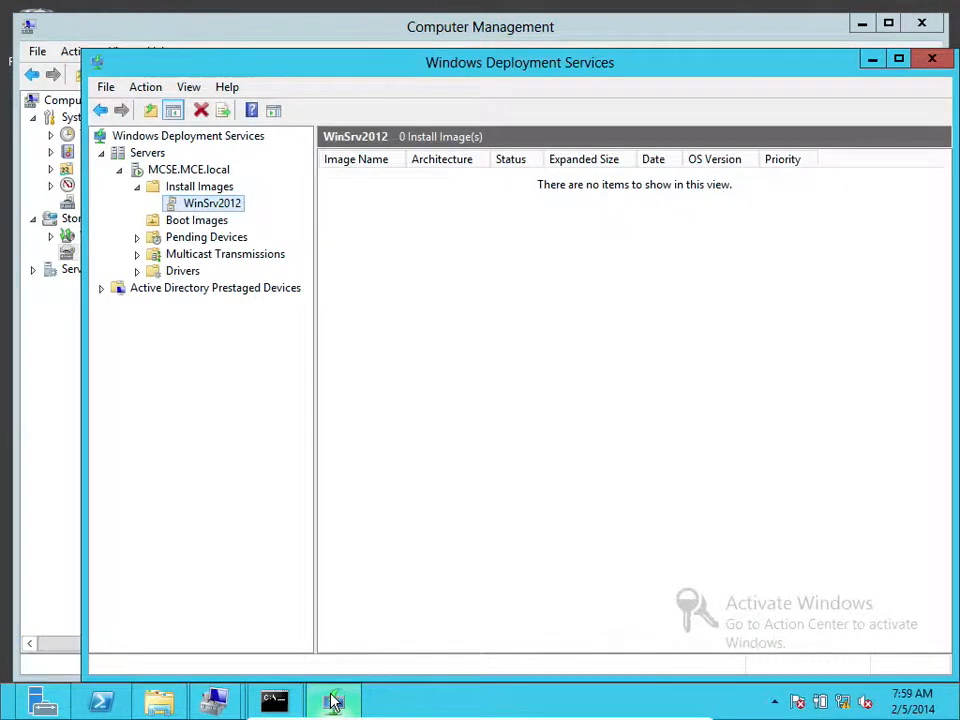
right_click(212, 207)
click(240, 214)
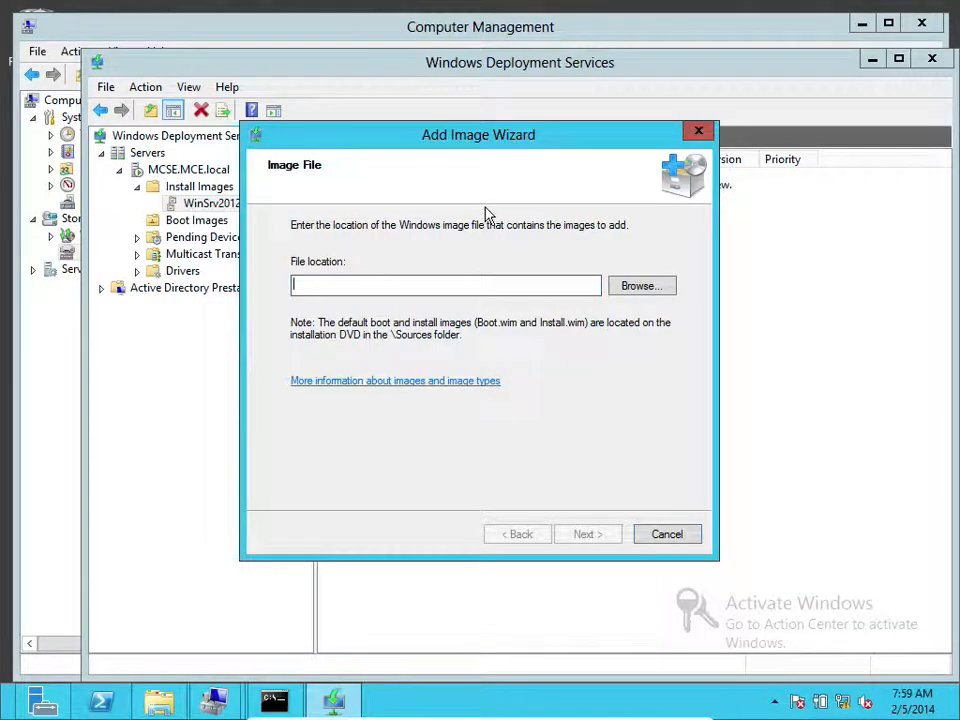
click(655, 532)
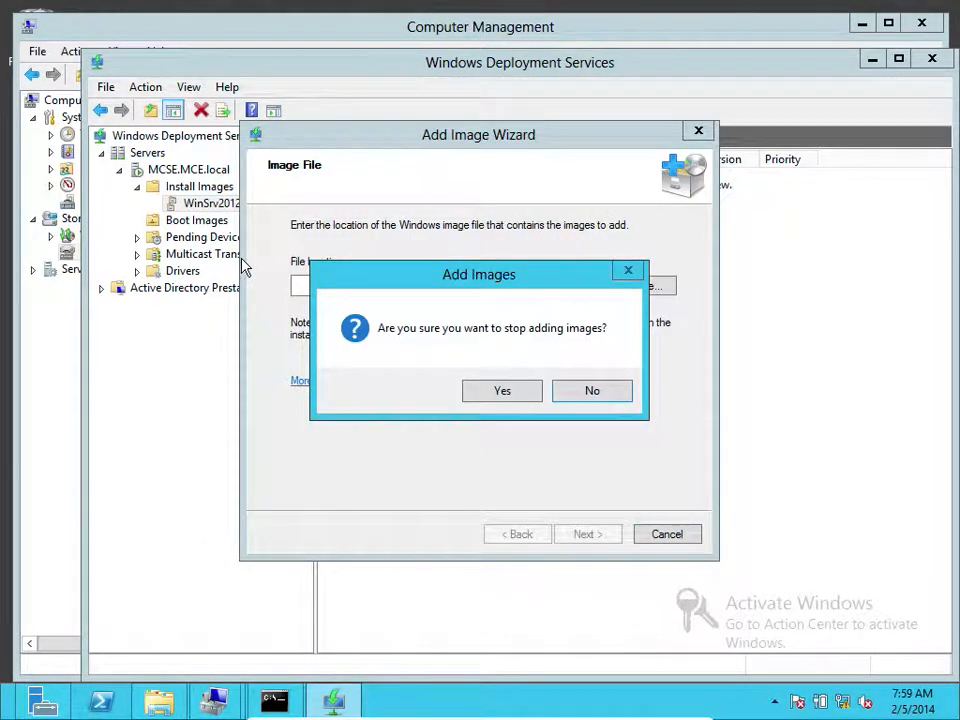
click(517, 394)
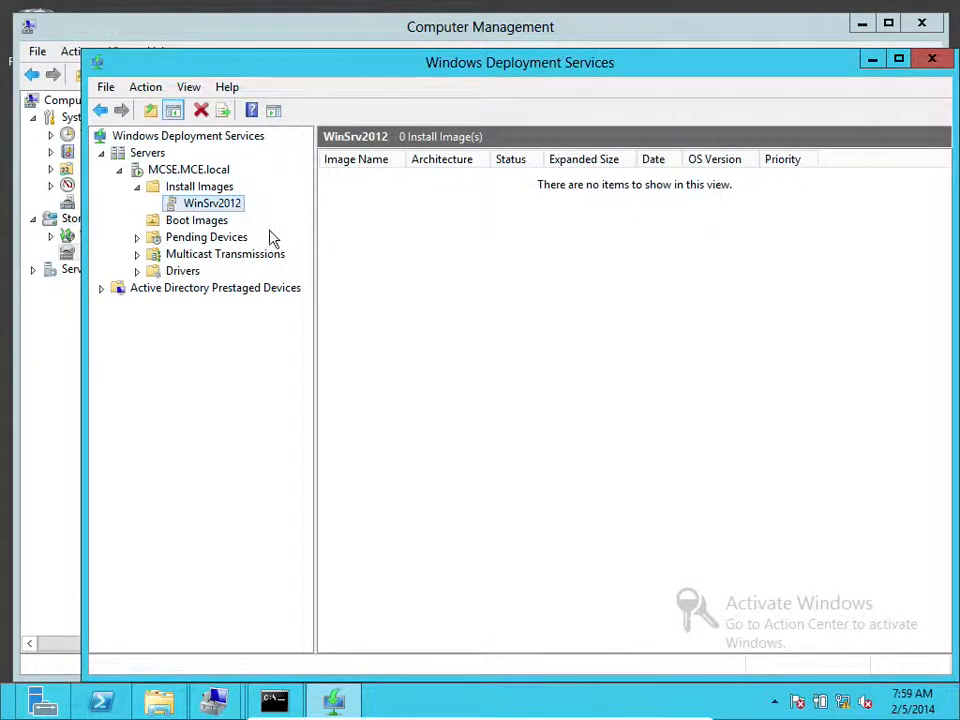
Start adding an install image to the WinSrv2012 group from Z:\Custom Images\install.wim
click(214, 188)
right_click(212, 190)
click(232, 193)
click(507, 350)
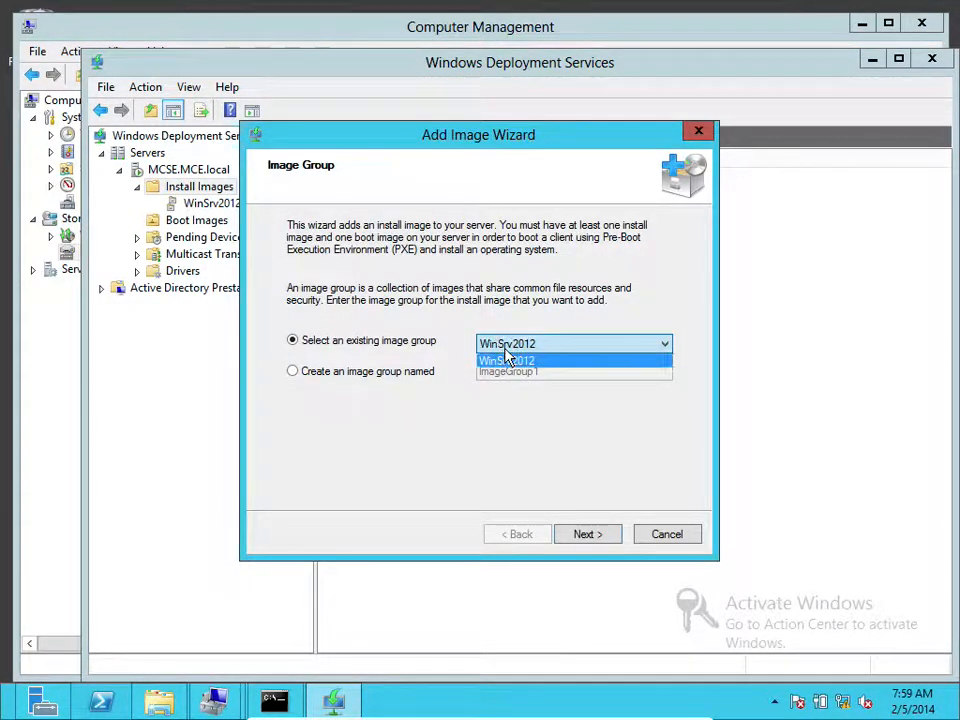
click(506, 352)
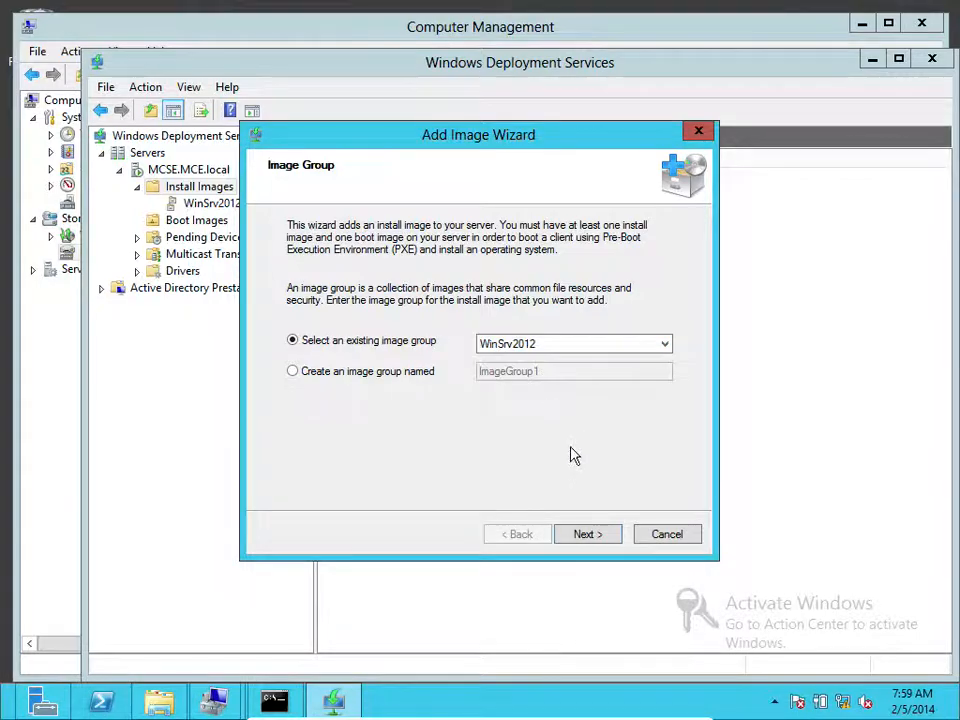
click(591, 533)
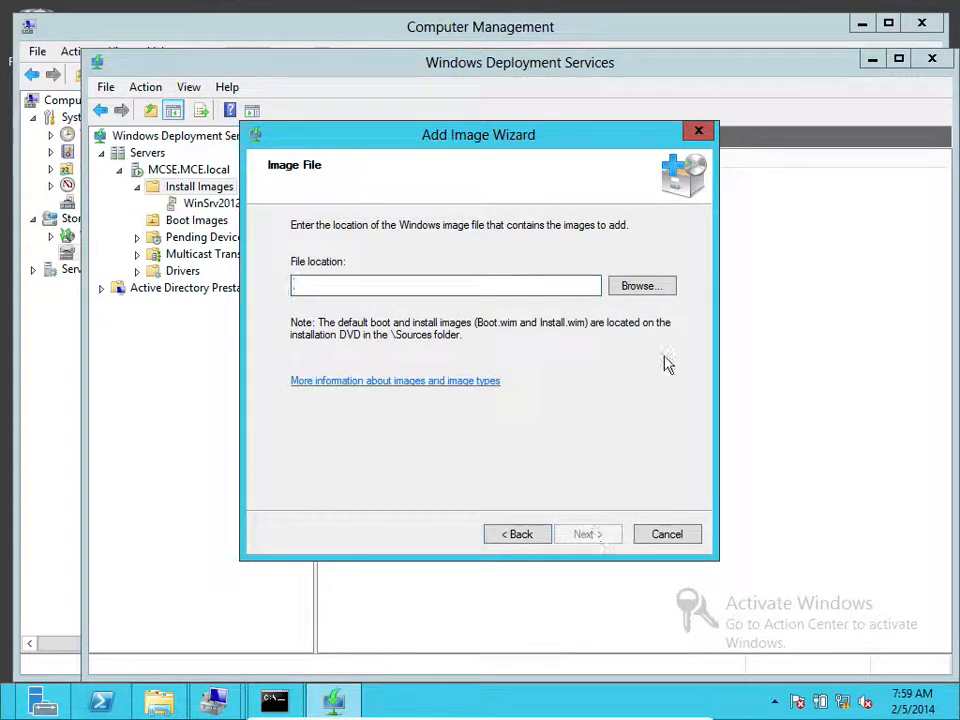
click(640, 286)
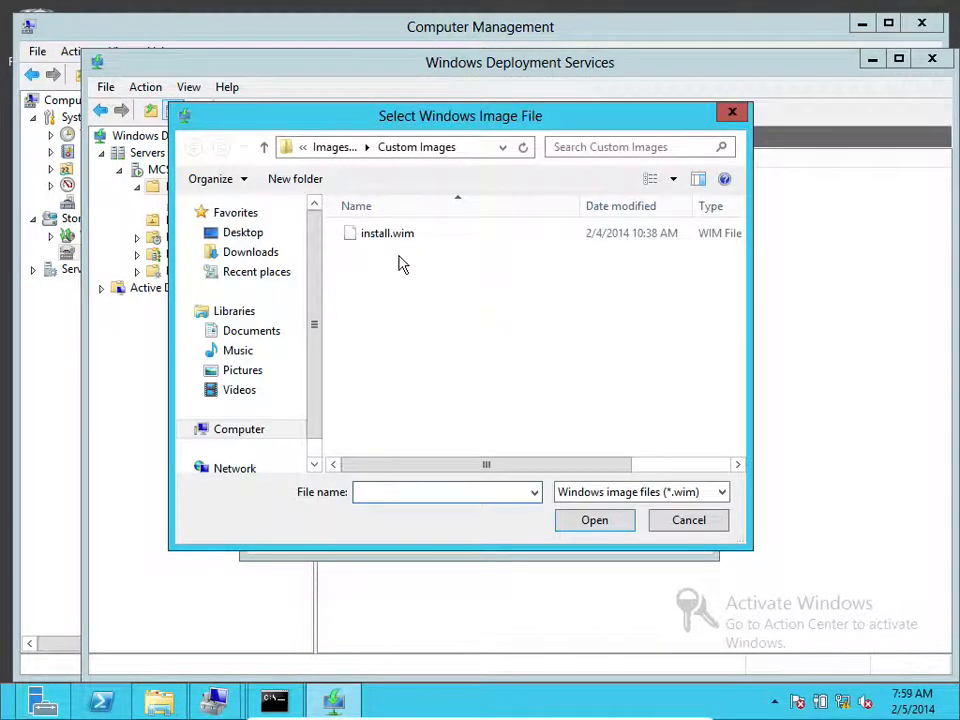
click(476, 149)
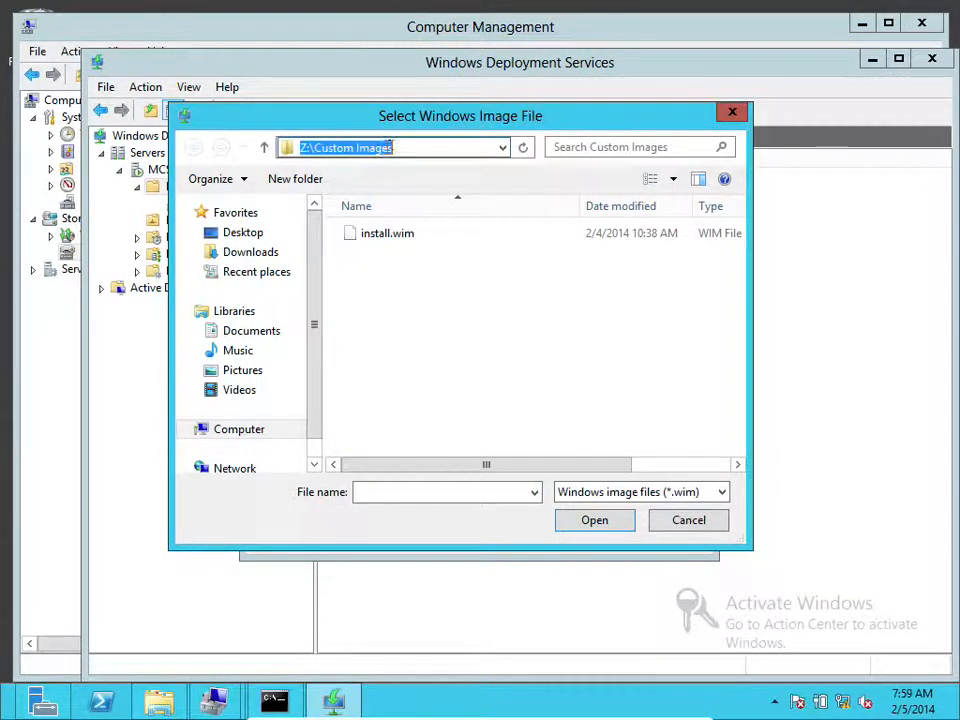
click(379, 243)
click(588, 522)
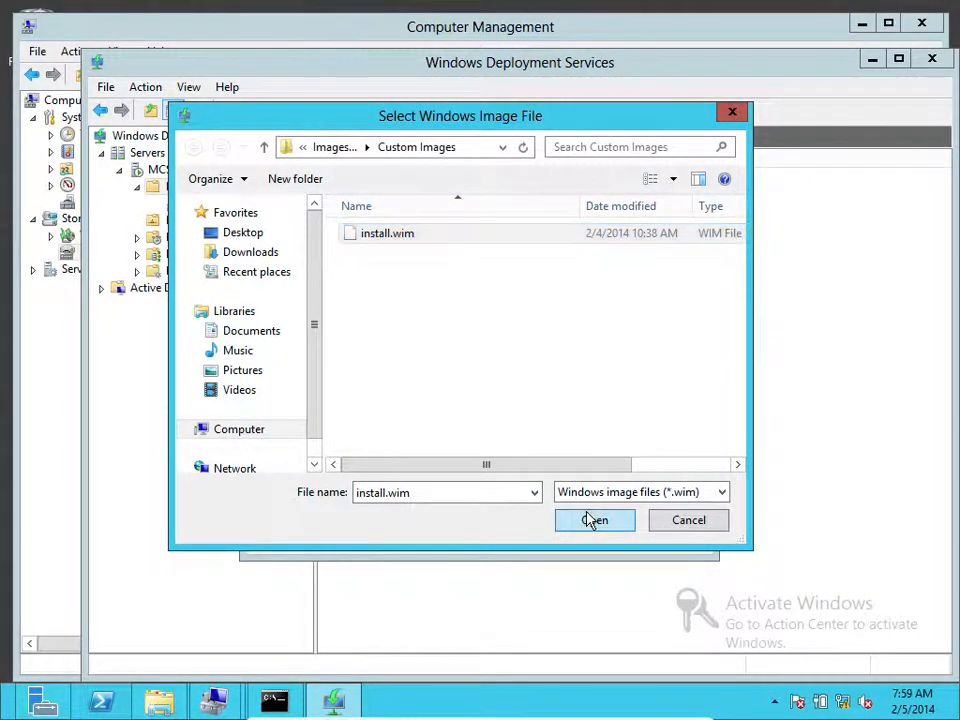
Keep only the first image, SERVERSTANDARDCORE, and begin the import
click(586, 536)
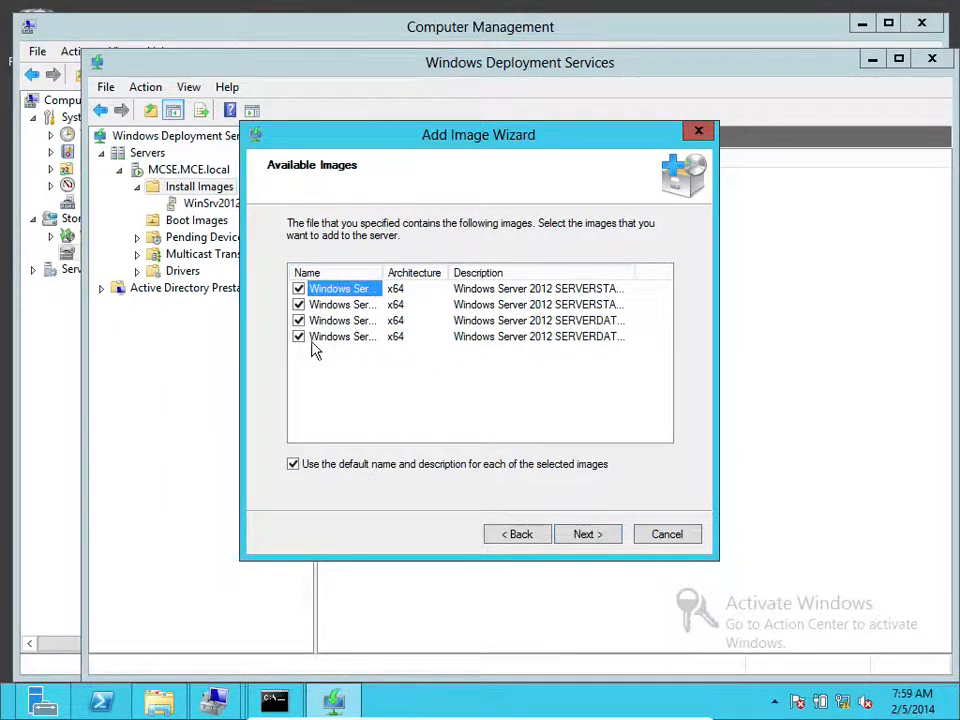
click(298, 337)
click(298, 320)
click(298, 304)
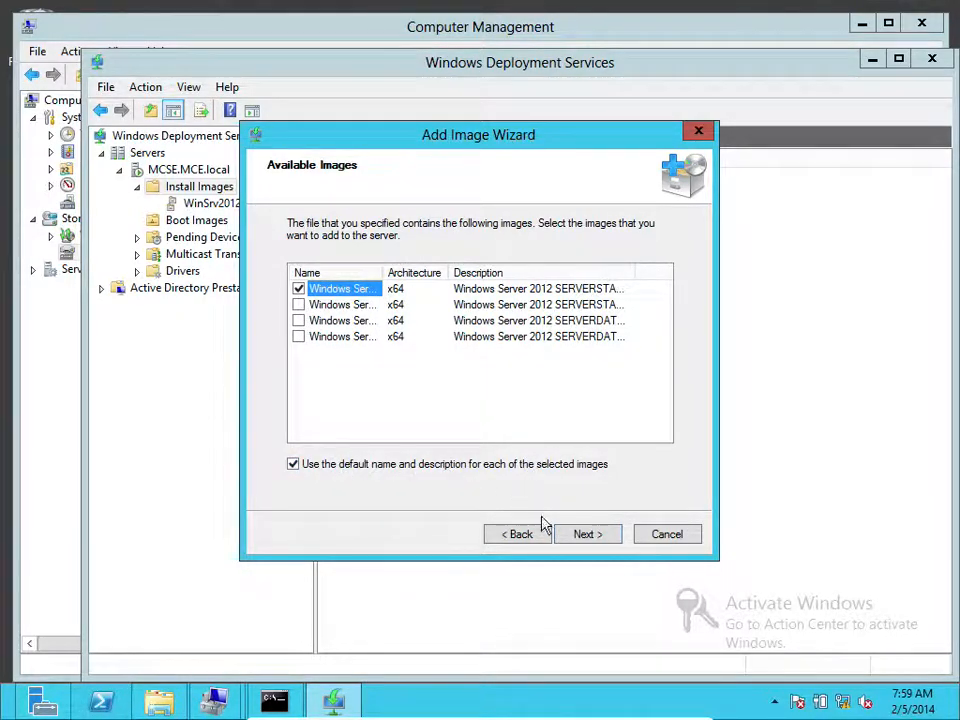
click(588, 535)
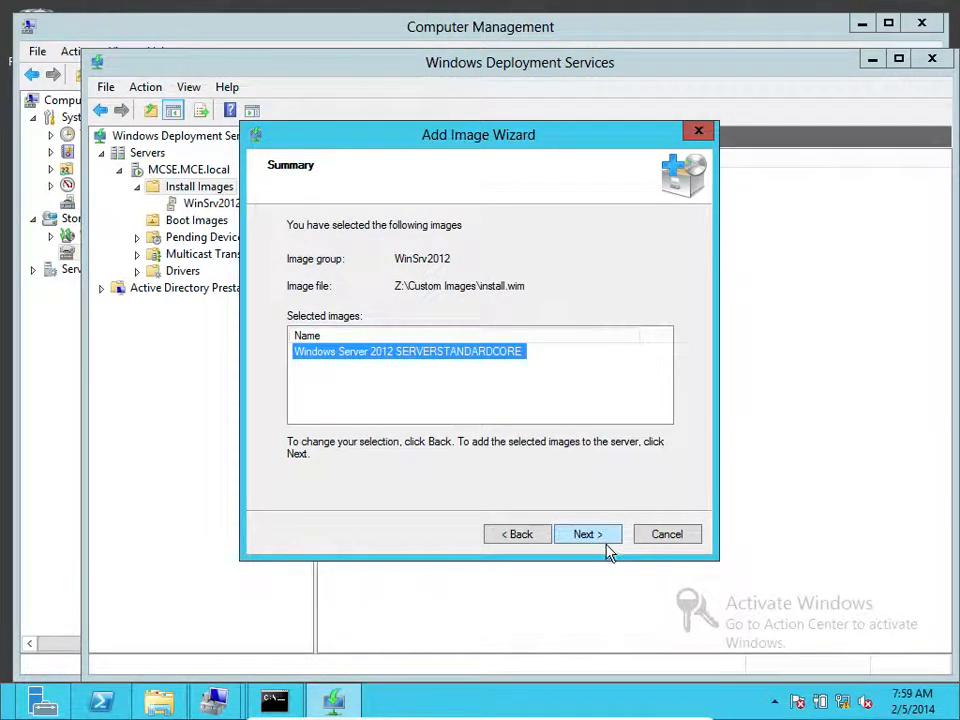
click(601, 535)
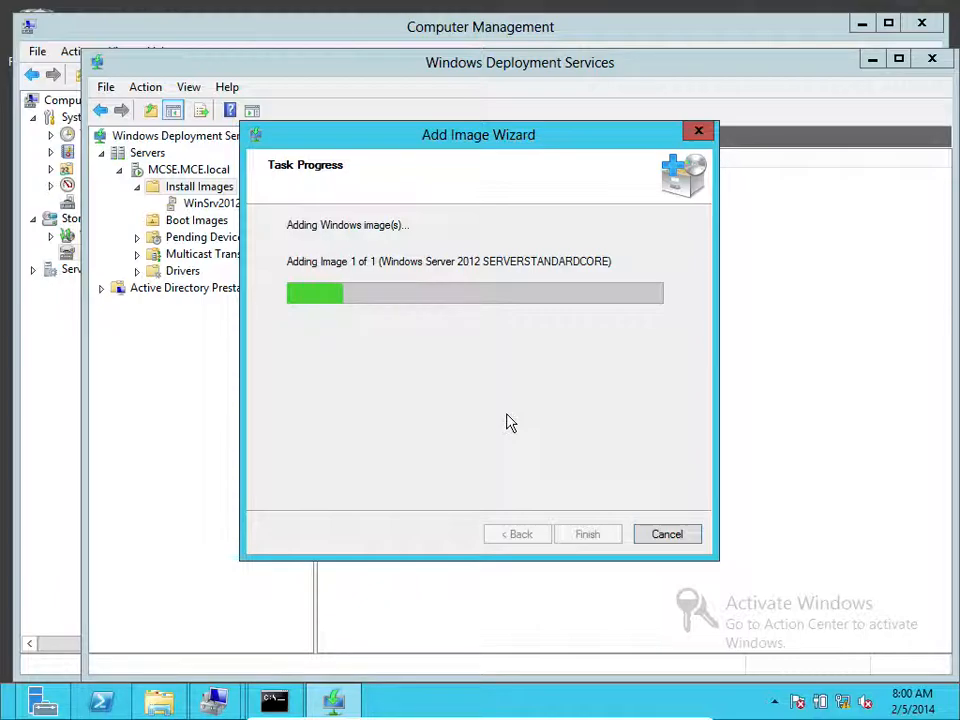
Cancel the running install.wim import and close the Add Image Wizard
click(681, 534)
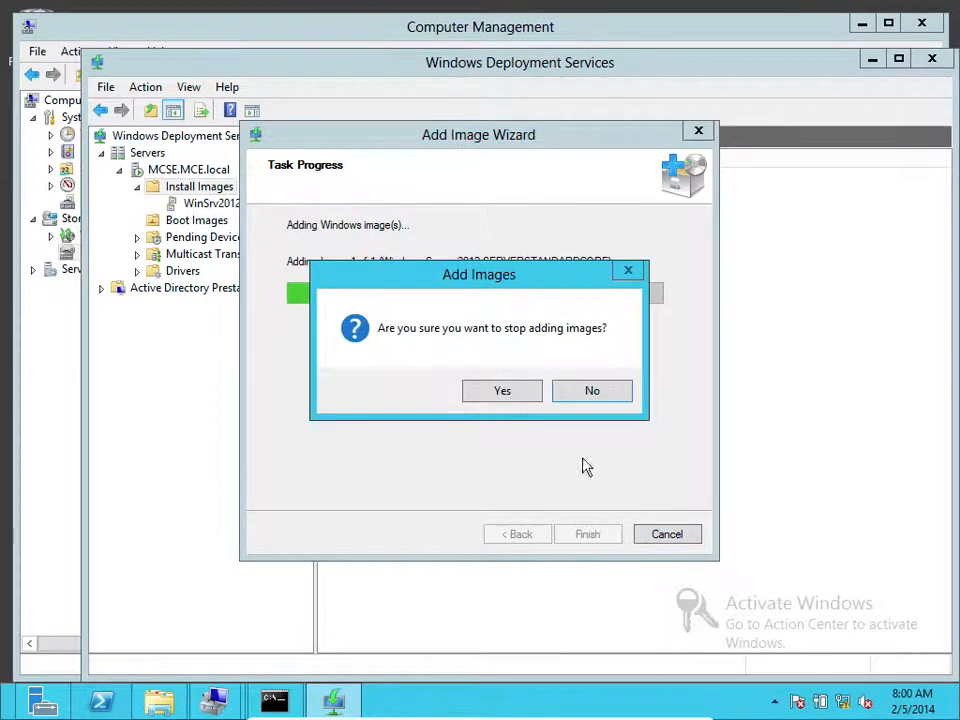
click(513, 395)
click(600, 536)
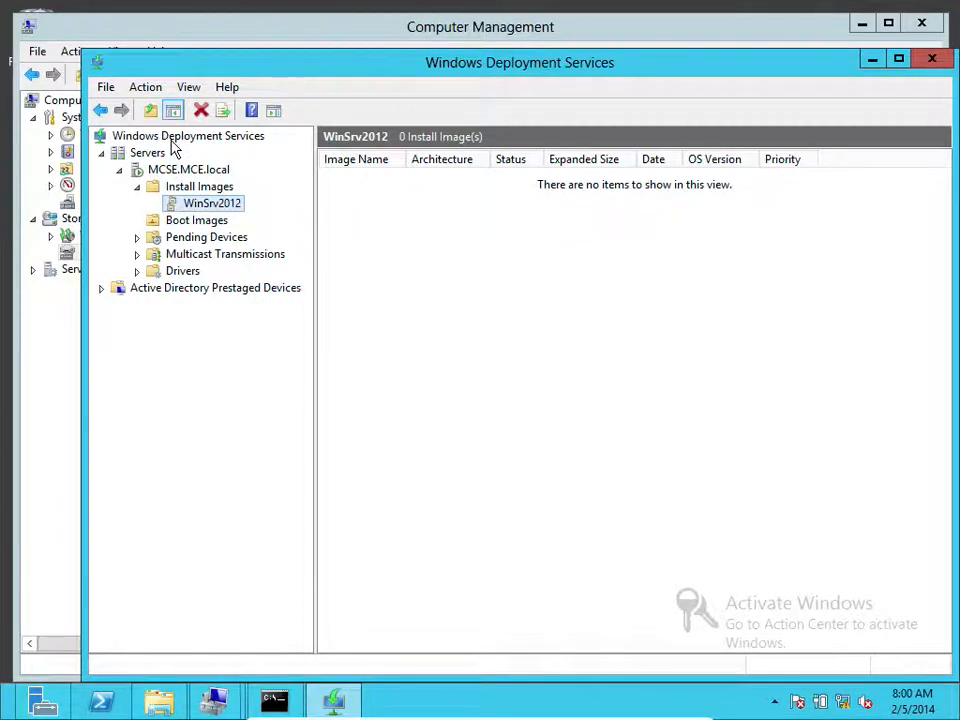
Create a new folder named 'Remote Install' at the root of Install Images (G:)
click(159, 701)
double_click(439, 272)
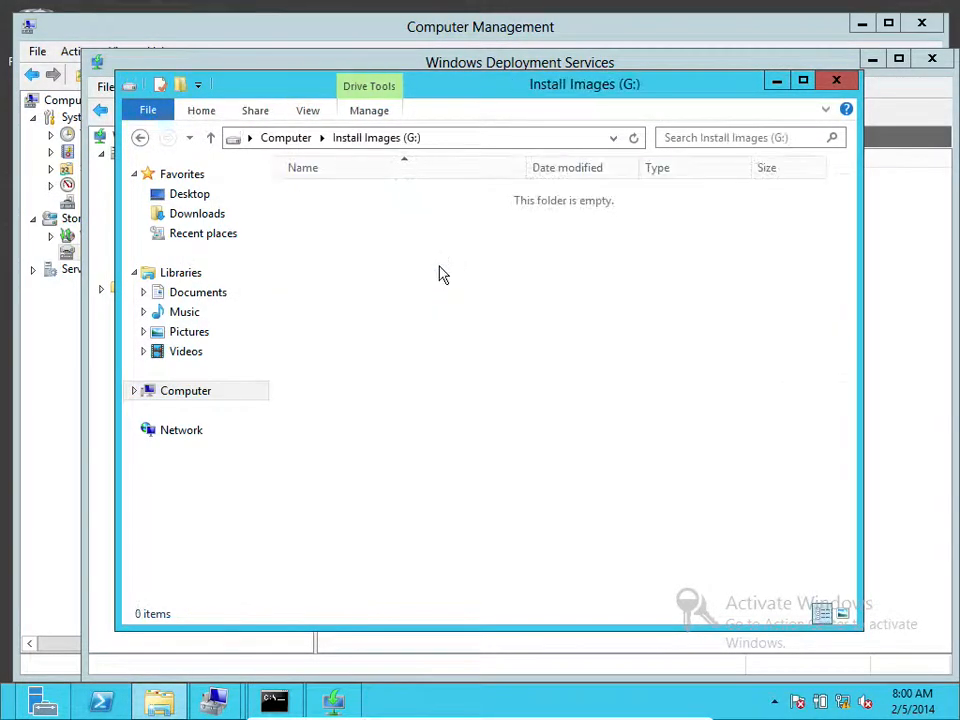
right_click(440, 268)
mouse_move(578, 482)
click(696, 480)
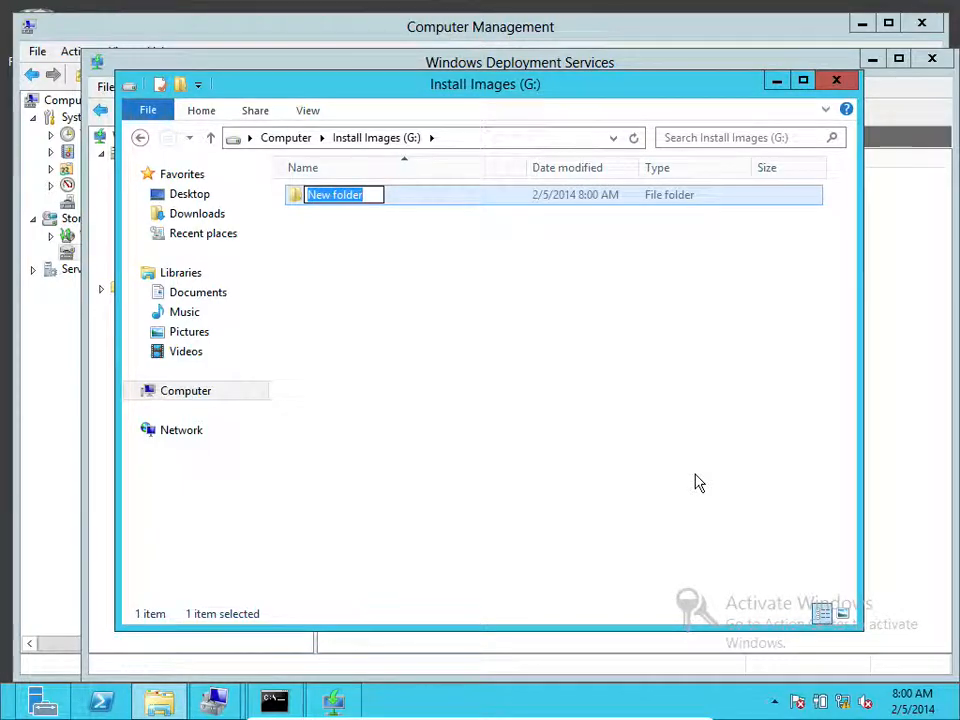
text(Remote Install)
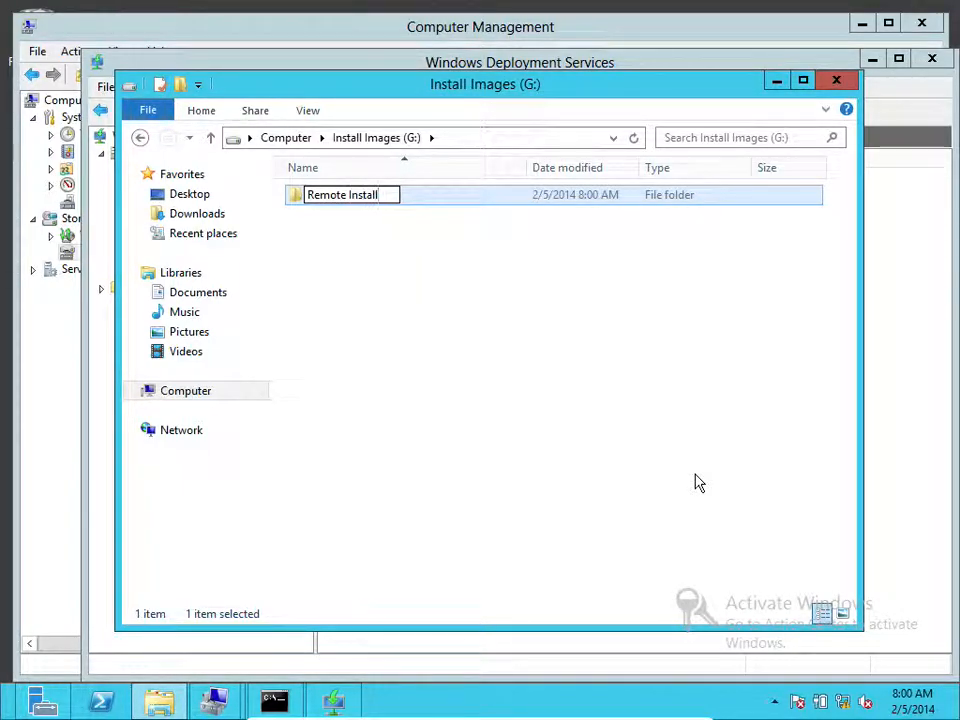
click(499, 403)
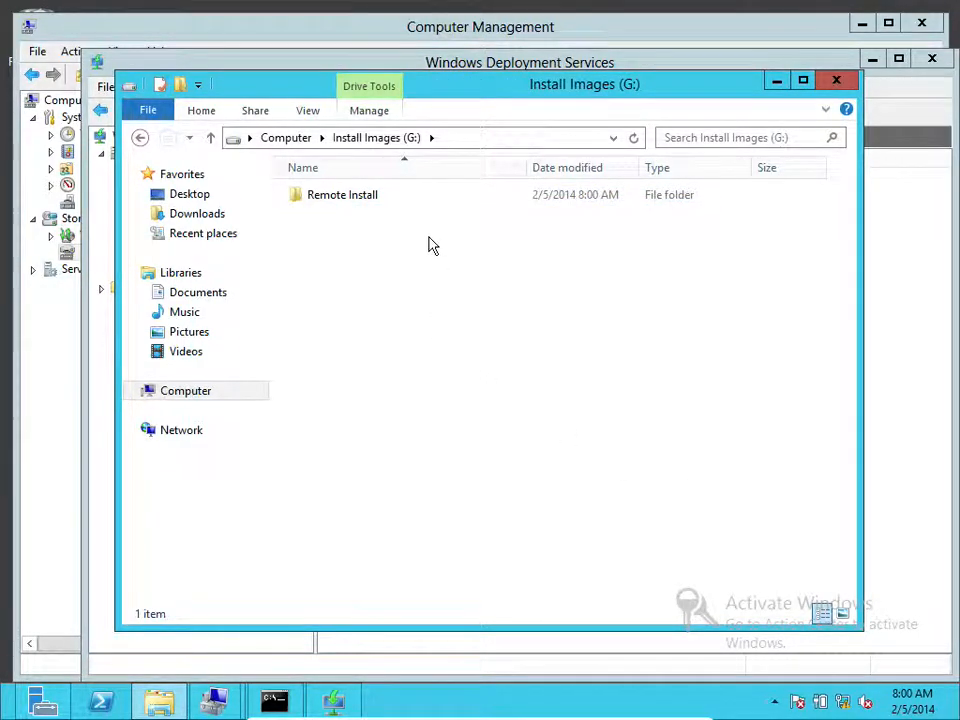
Rename the folder to 'RemoteInstall', removing the space
click(365, 207)
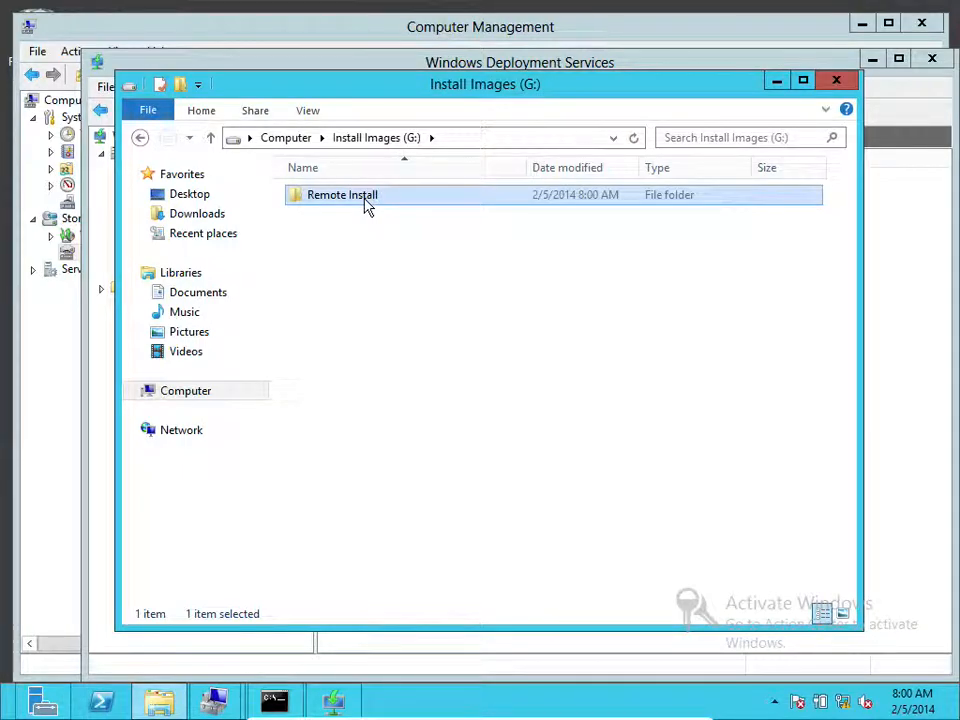
click(365, 197)
click(348, 195)
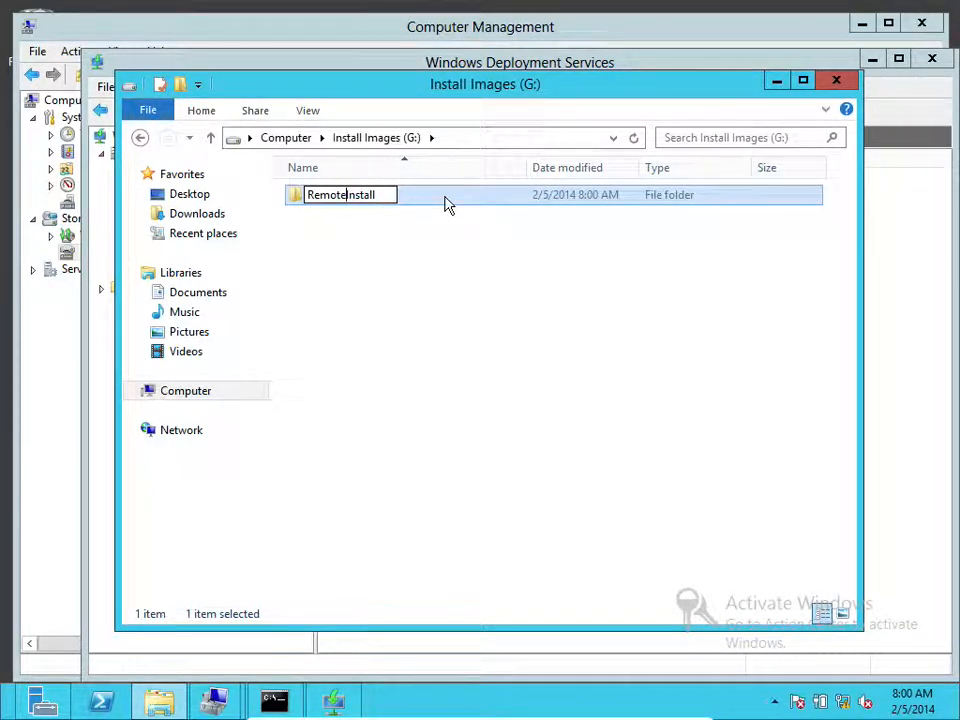
click(437, 298)
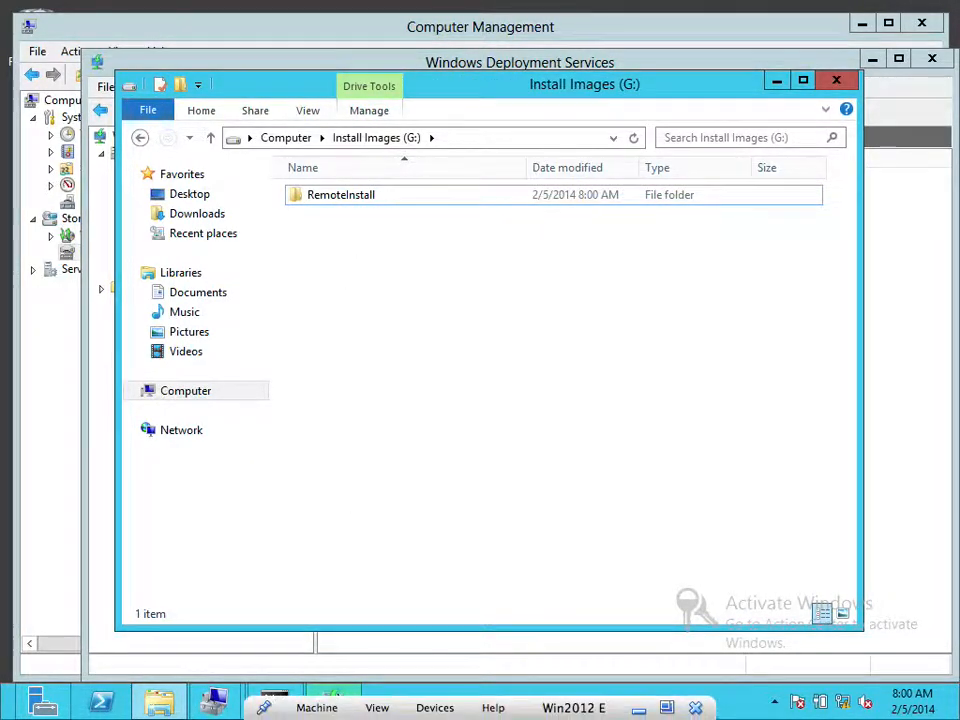
click(333, 706)
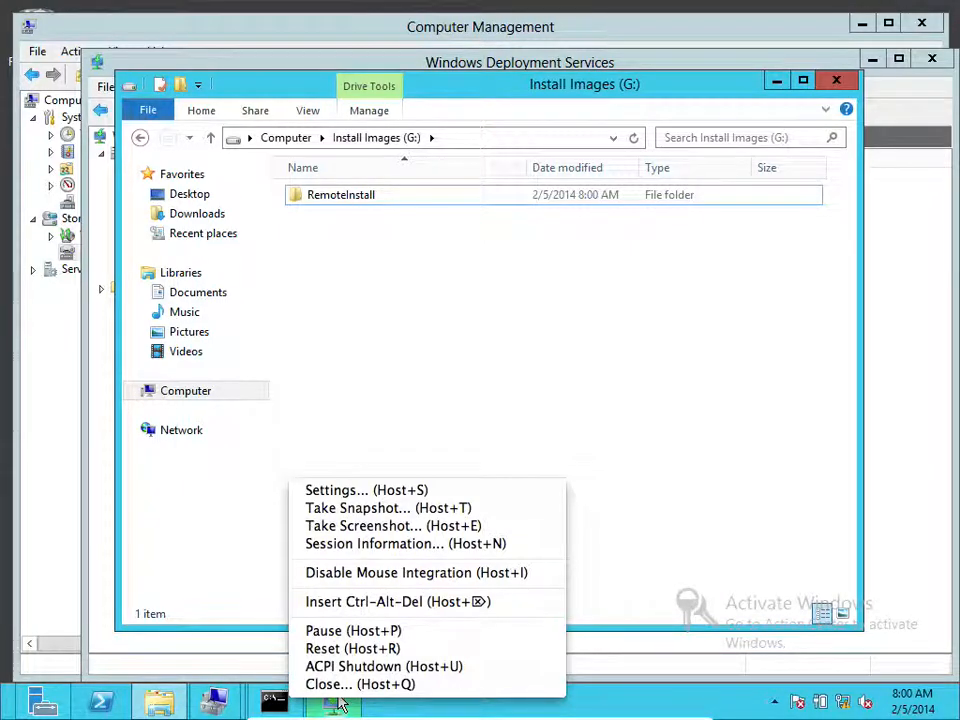
click(341, 704)
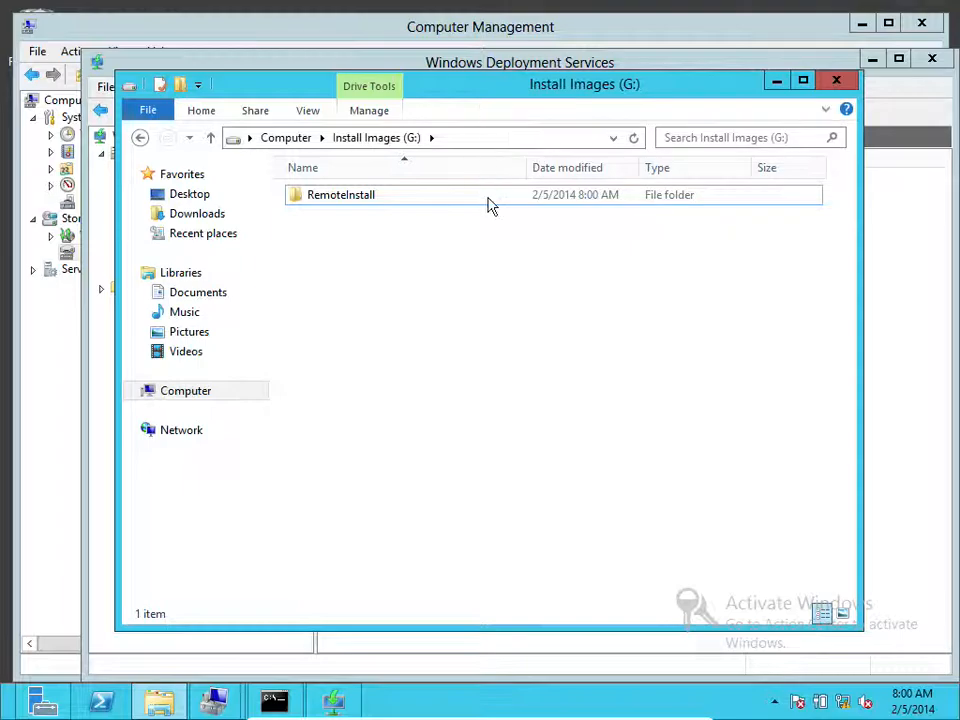
mouse_move(340, 705)
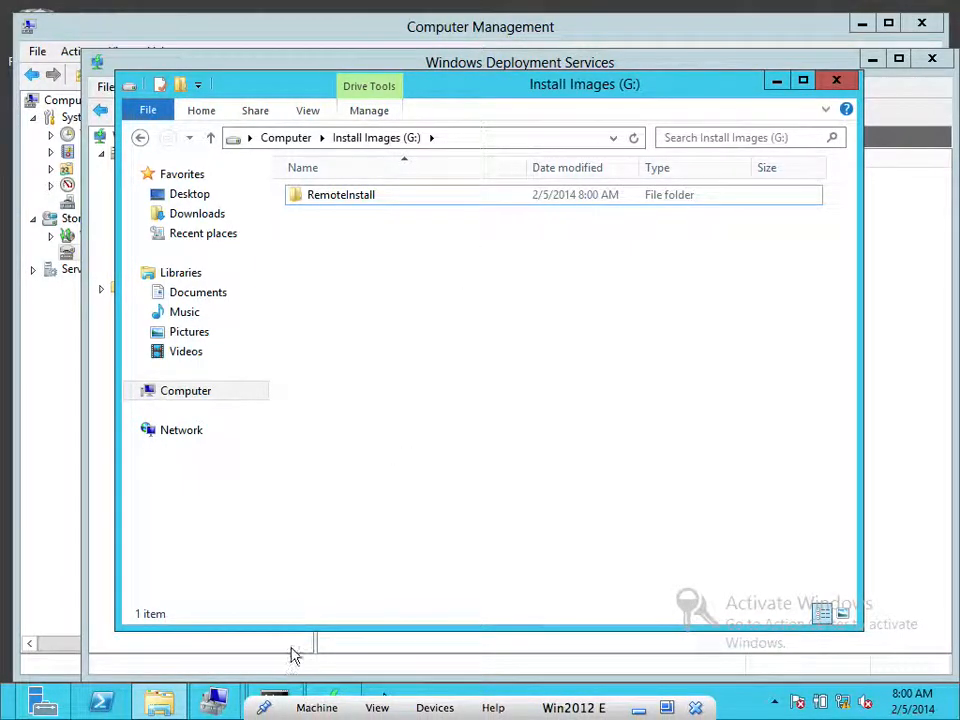
click(316, 707)
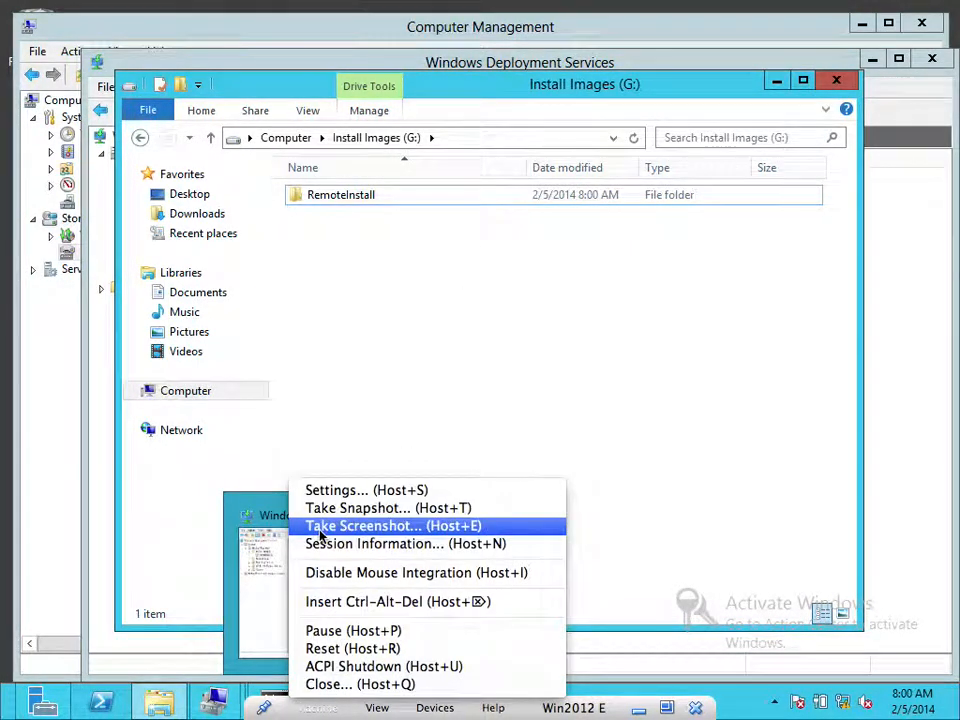
click(336, 703)
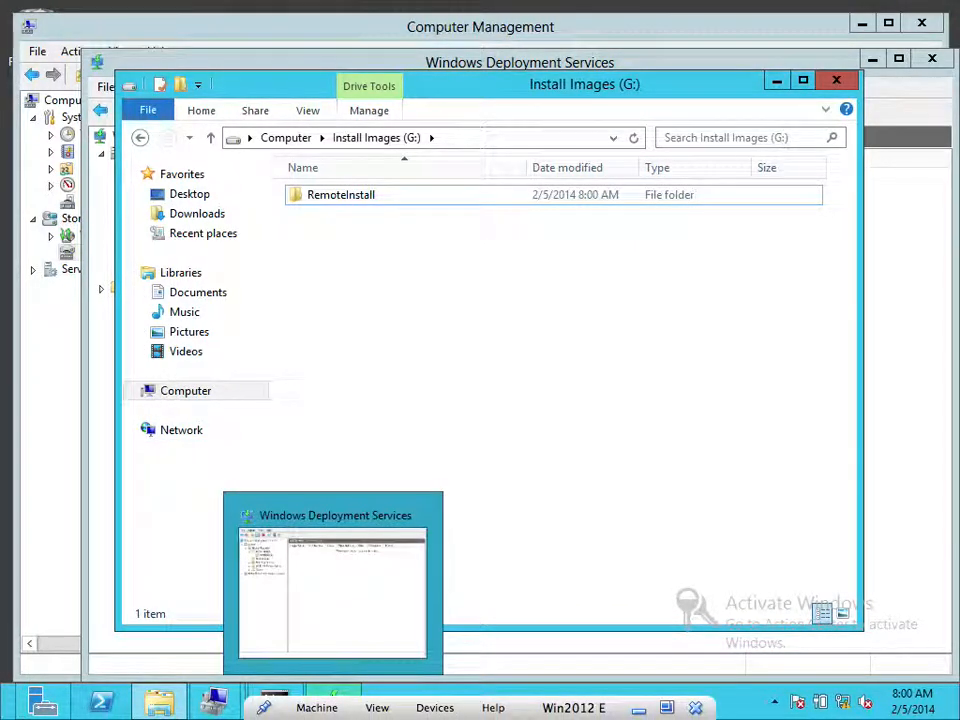
mouse_move(275, 700)
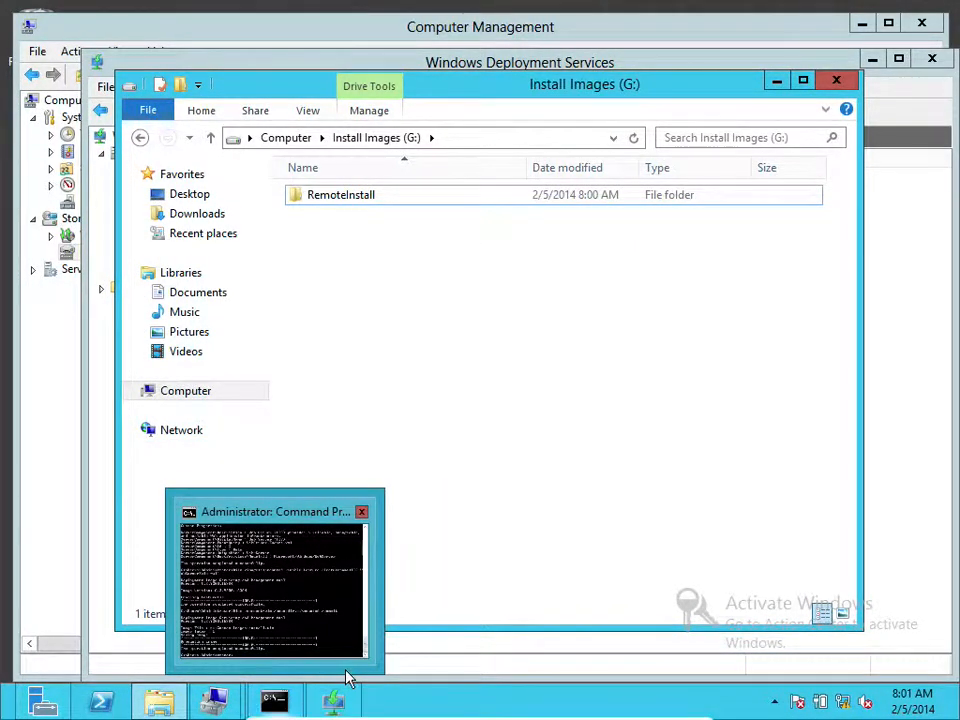
click(330, 706)
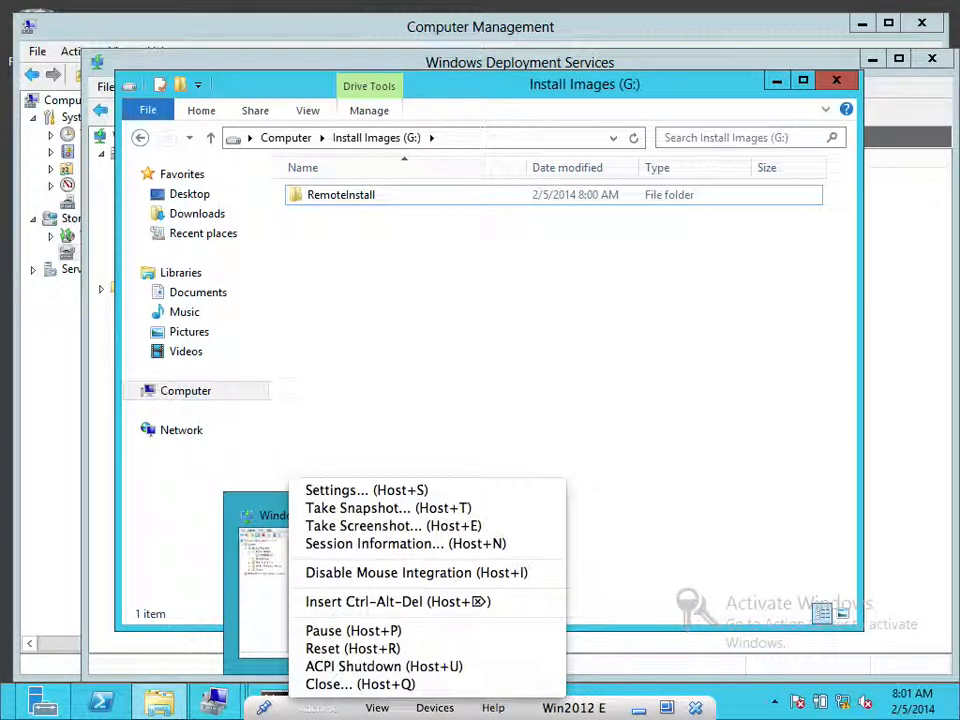
click(430, 245)
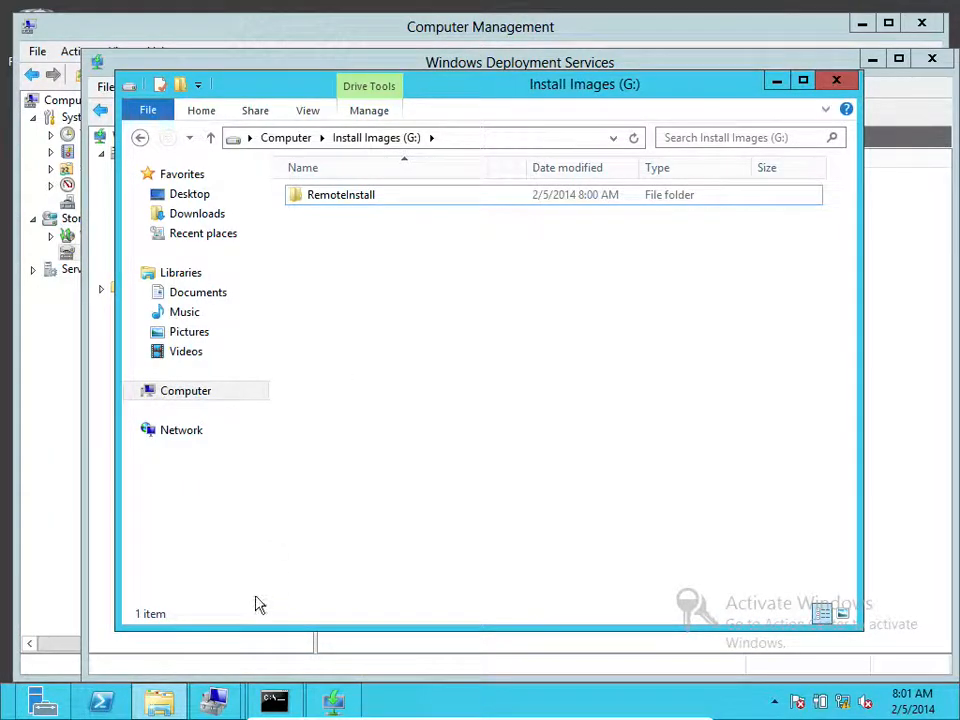
mouse_move(214, 698)
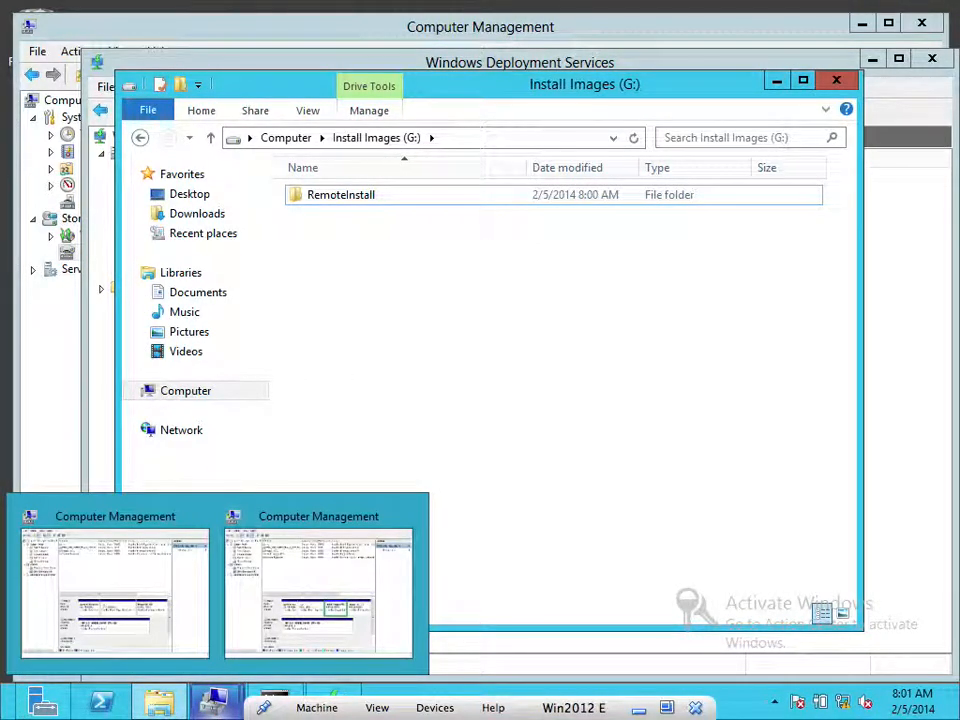
mouse_move(274, 698)
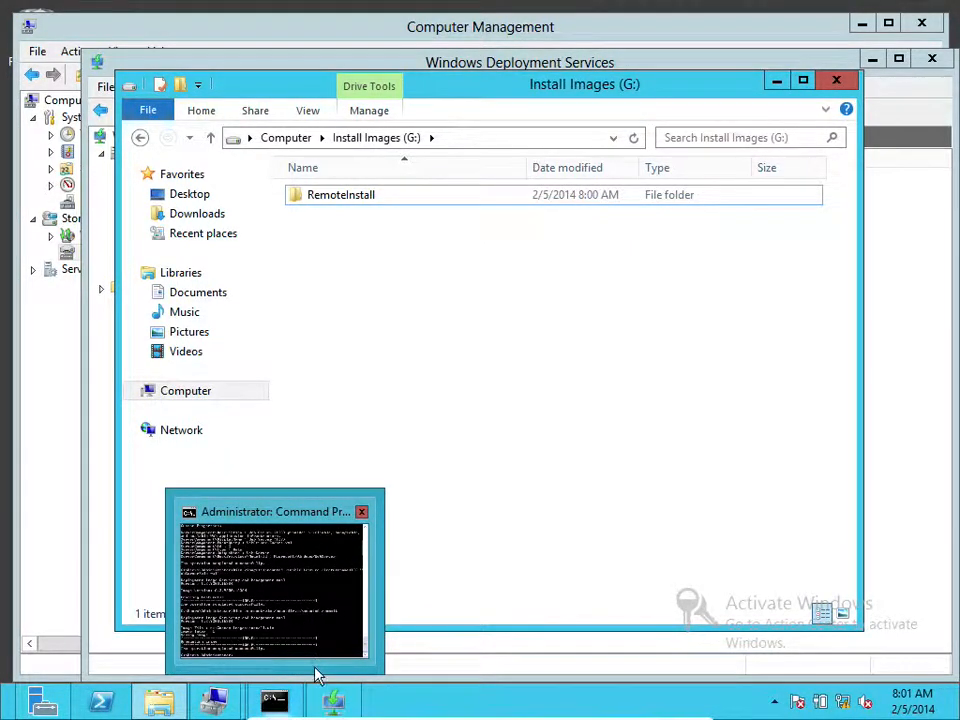
mouse_move(333, 698)
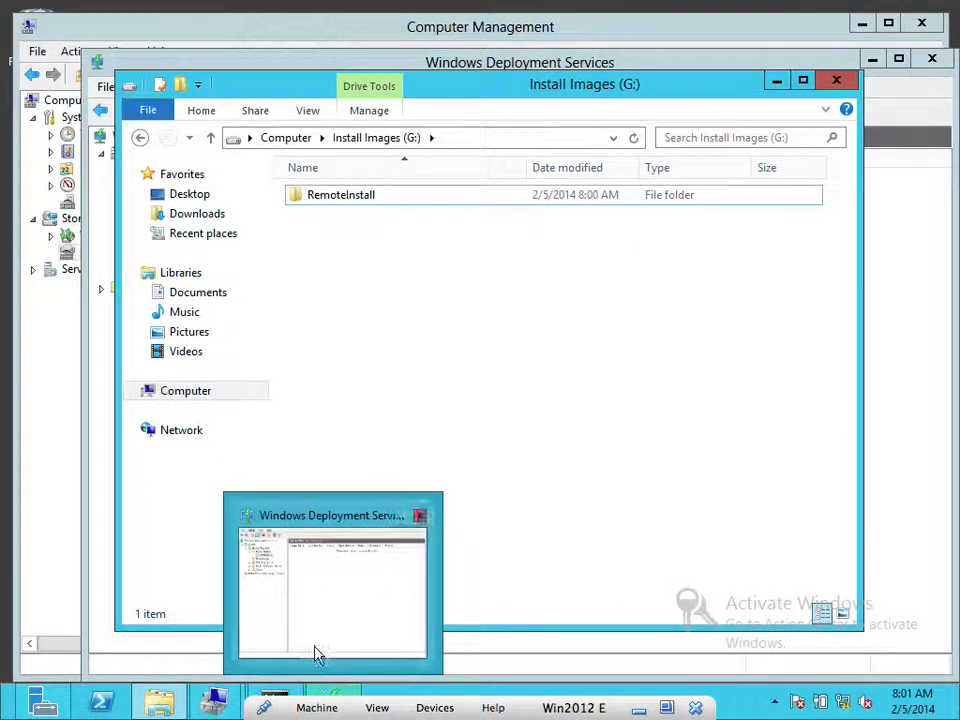
Open the properties of the MCSE.MCE.local server in the WDS console
click(304, 614)
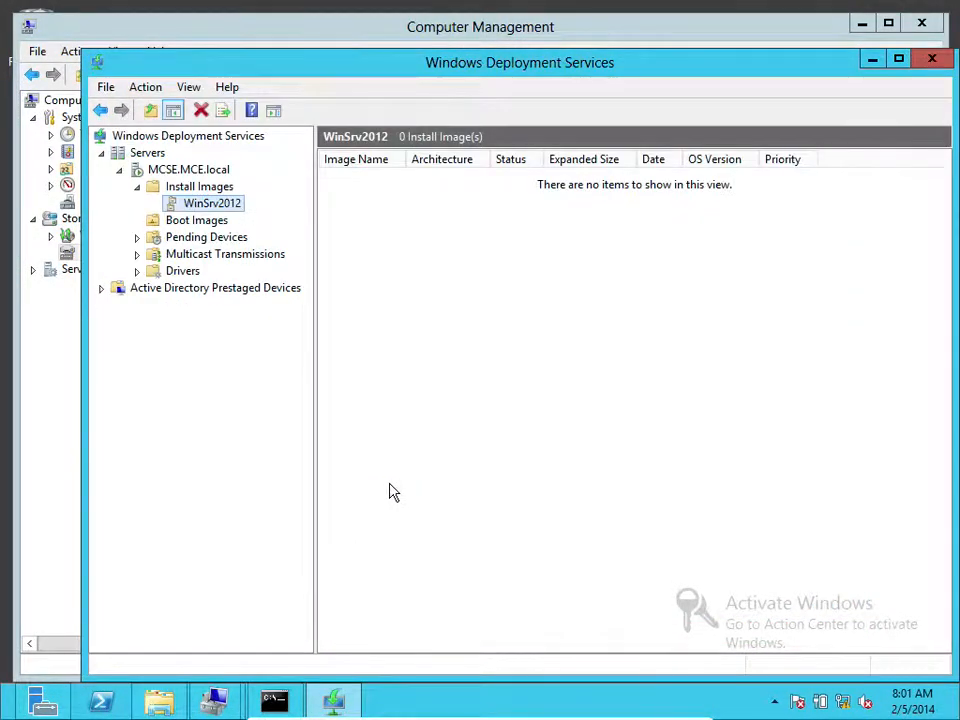
click(180, 138)
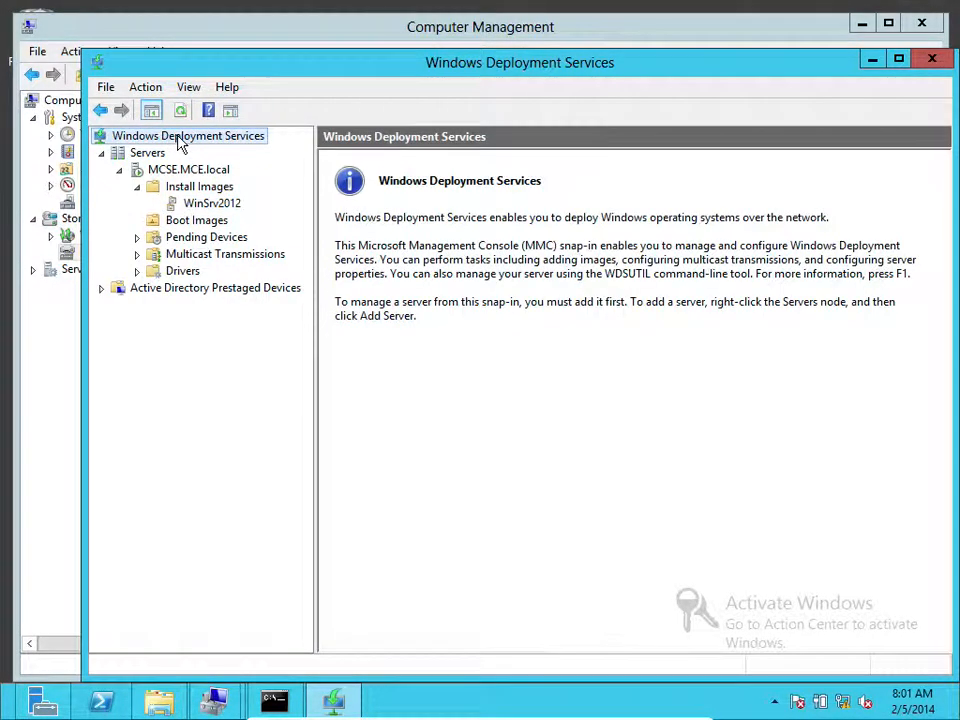
right_click(180, 140)
click(146, 155)
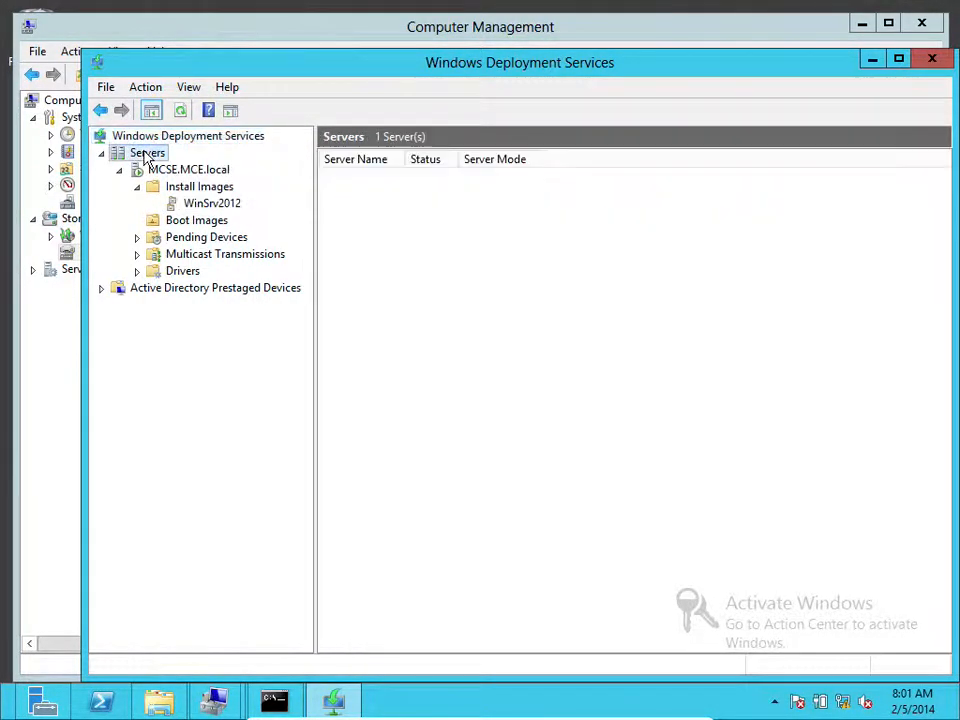
click(189, 172)
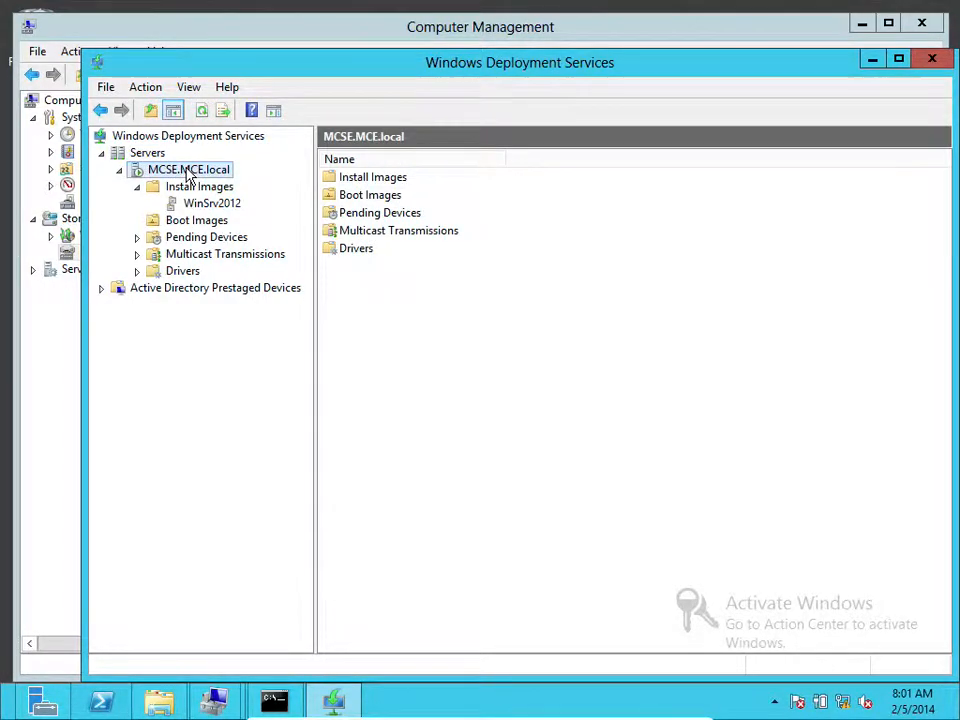
right_click(188, 174)
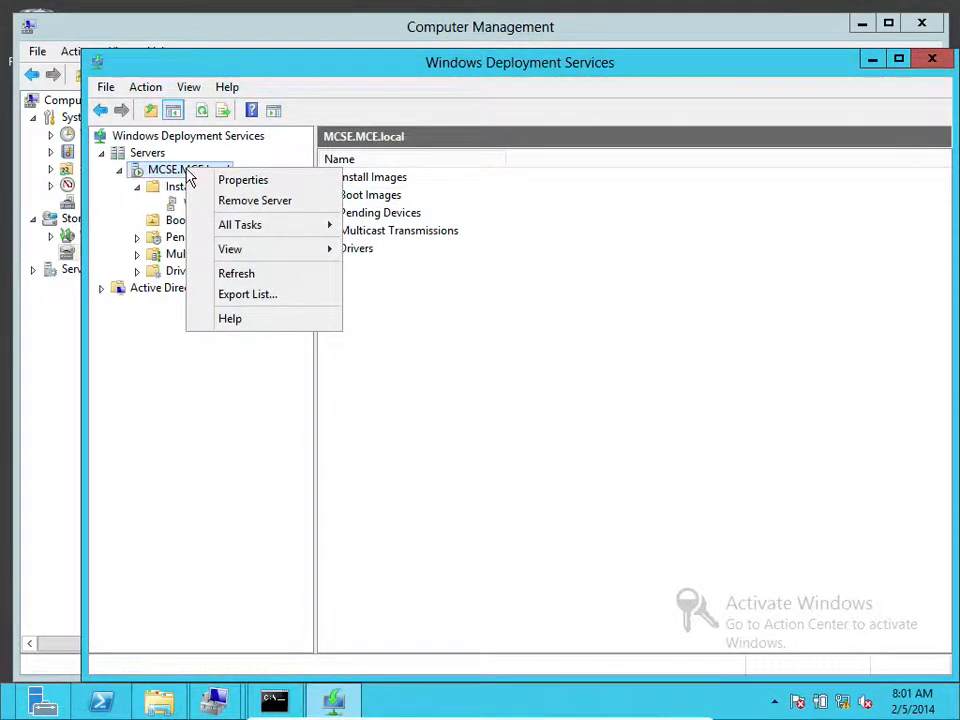
click(243, 184)
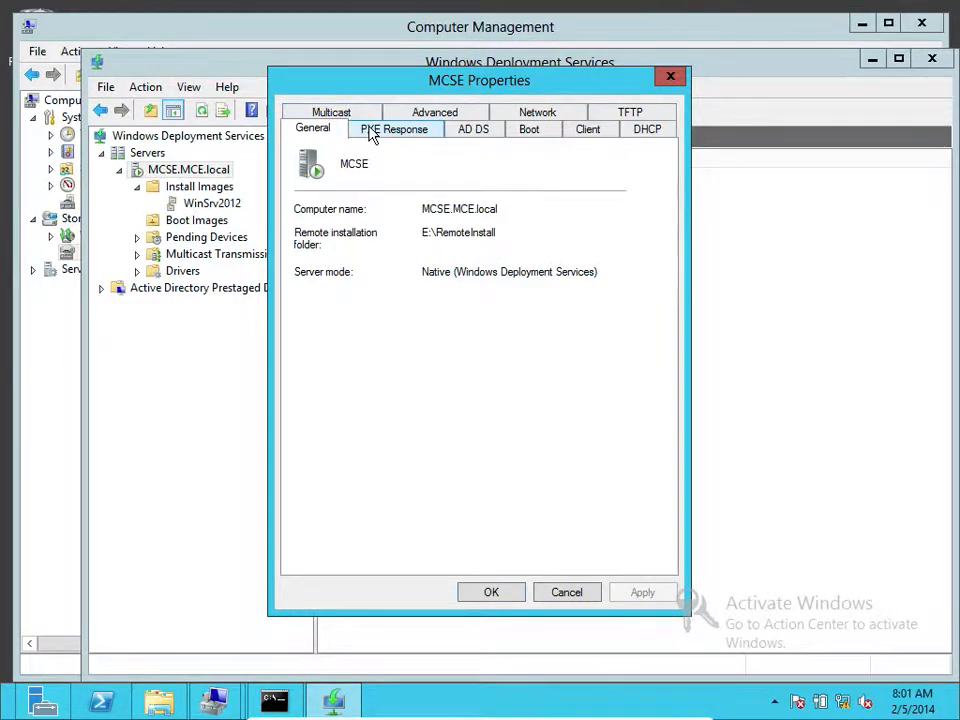
Browse the Advanced, Network, TFTP, DHCP and Client tabs, ending on the Boot tab
click(430, 113)
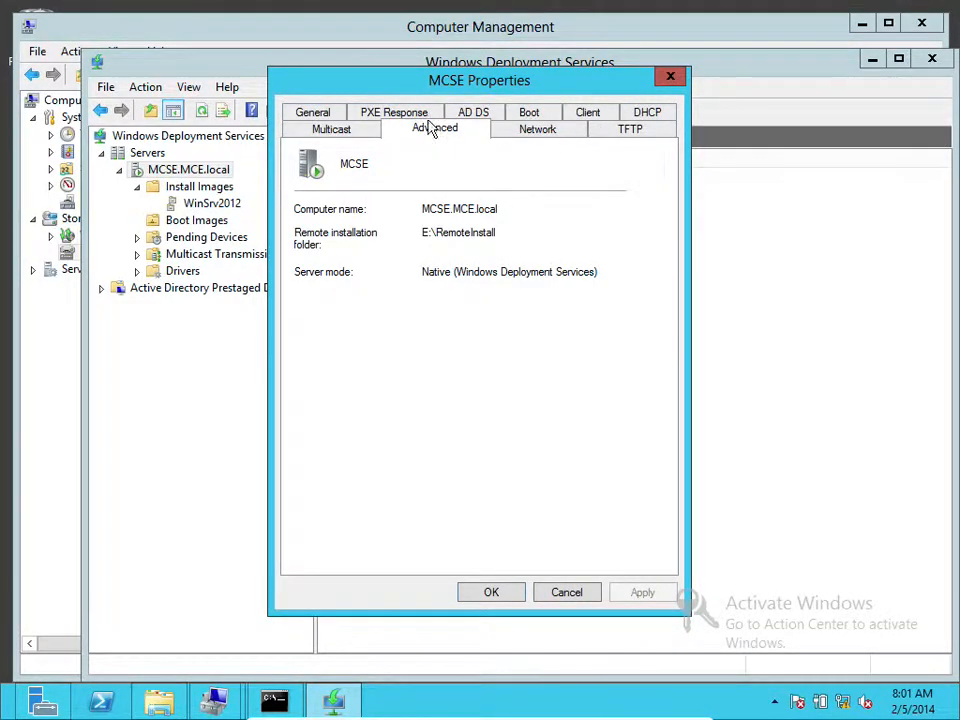
click(520, 128)
click(612, 138)
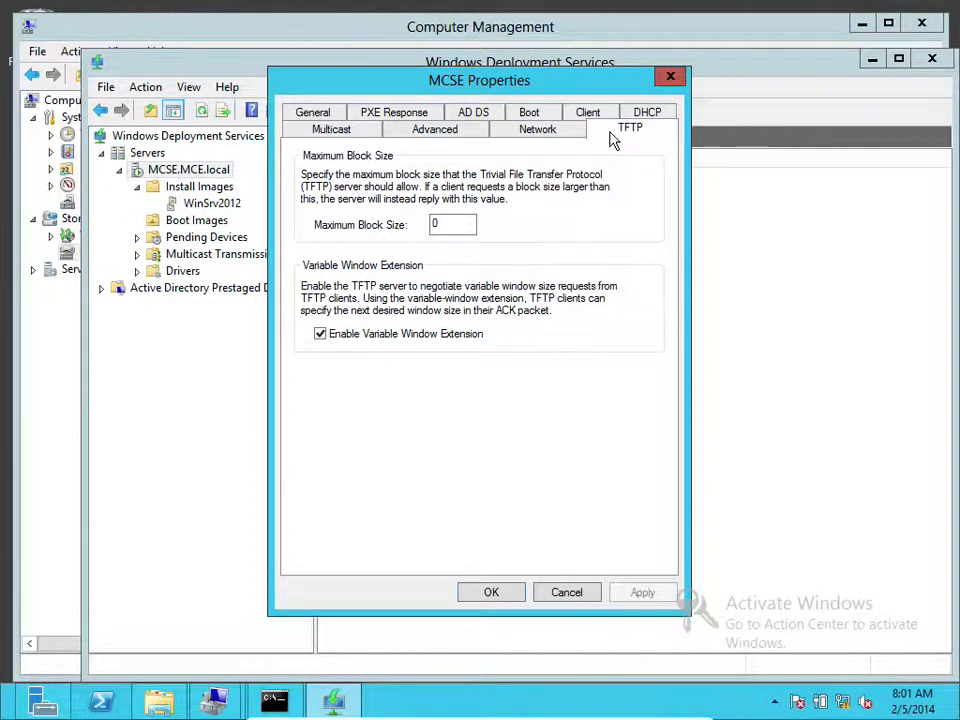
click(636, 110)
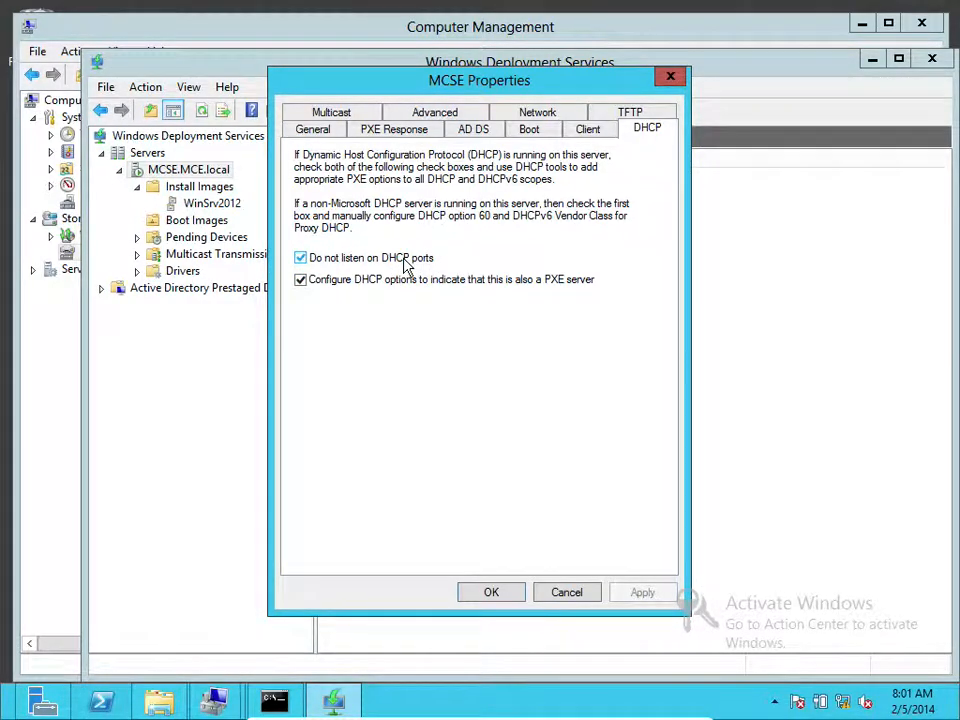
click(580, 133)
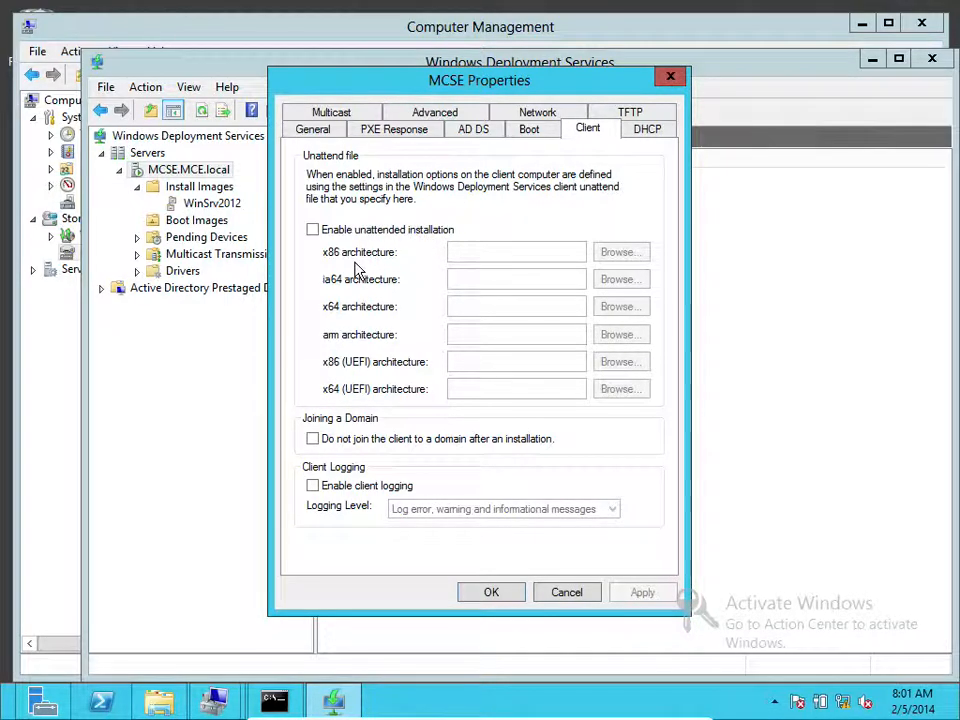
click(528, 129)
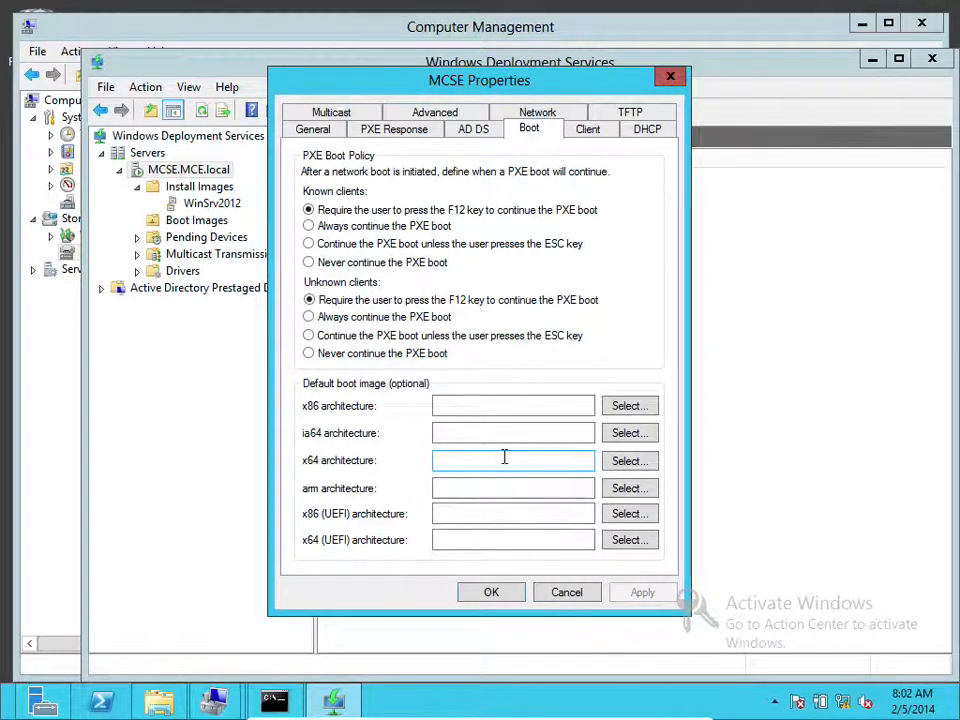
Set WinSrv2012 STD (Boot\x64\Images\boot.wim) as the default x64 boot image
click(627, 465)
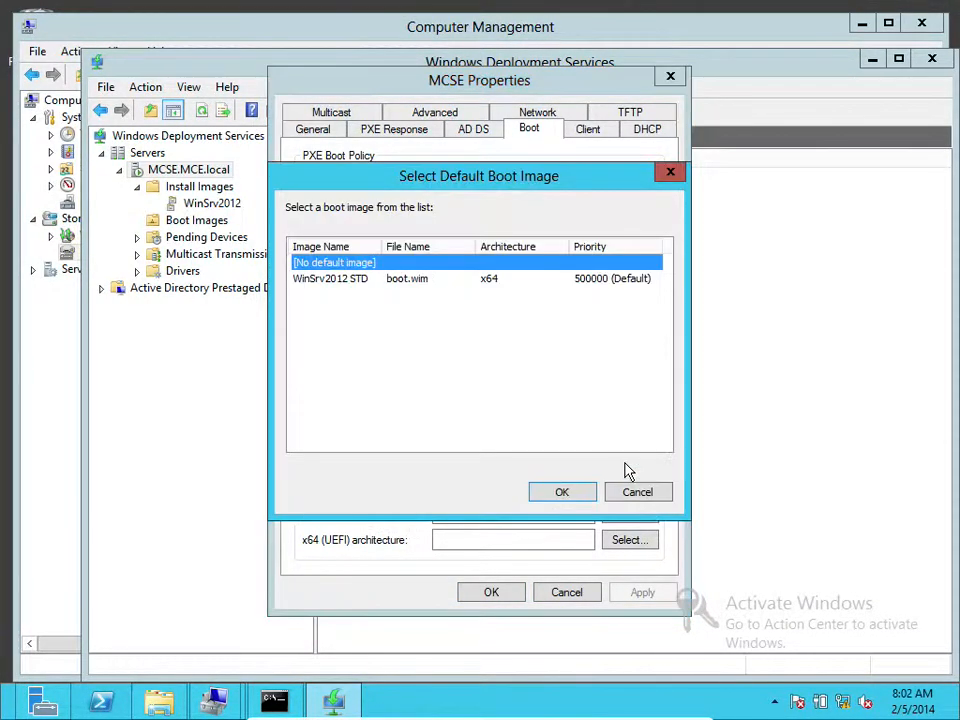
click(386, 281)
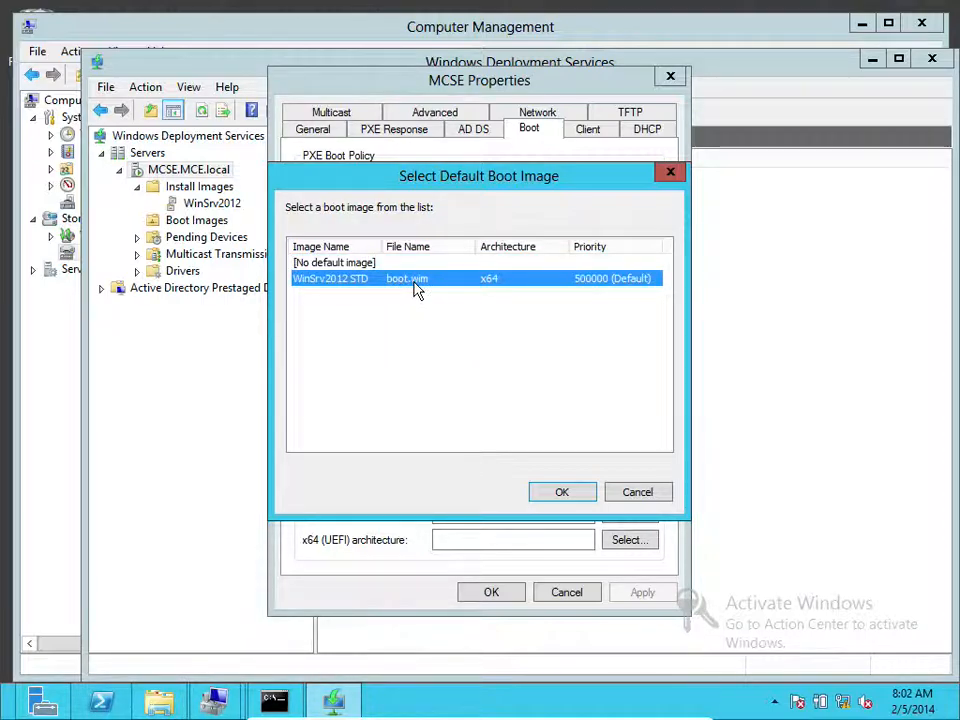
click(563, 493)
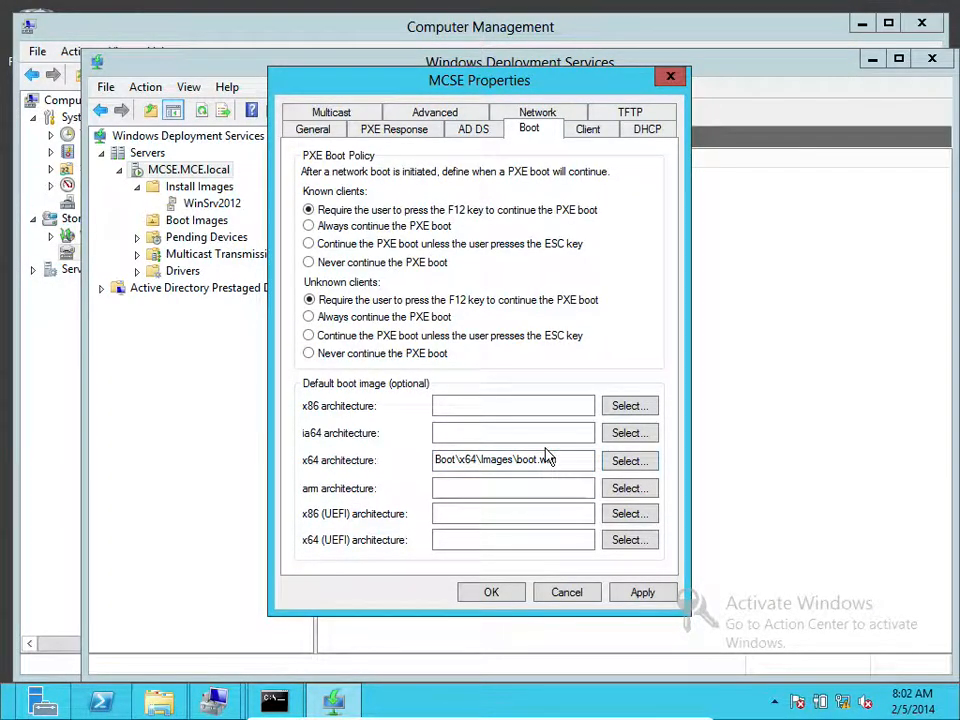
click(473, 131)
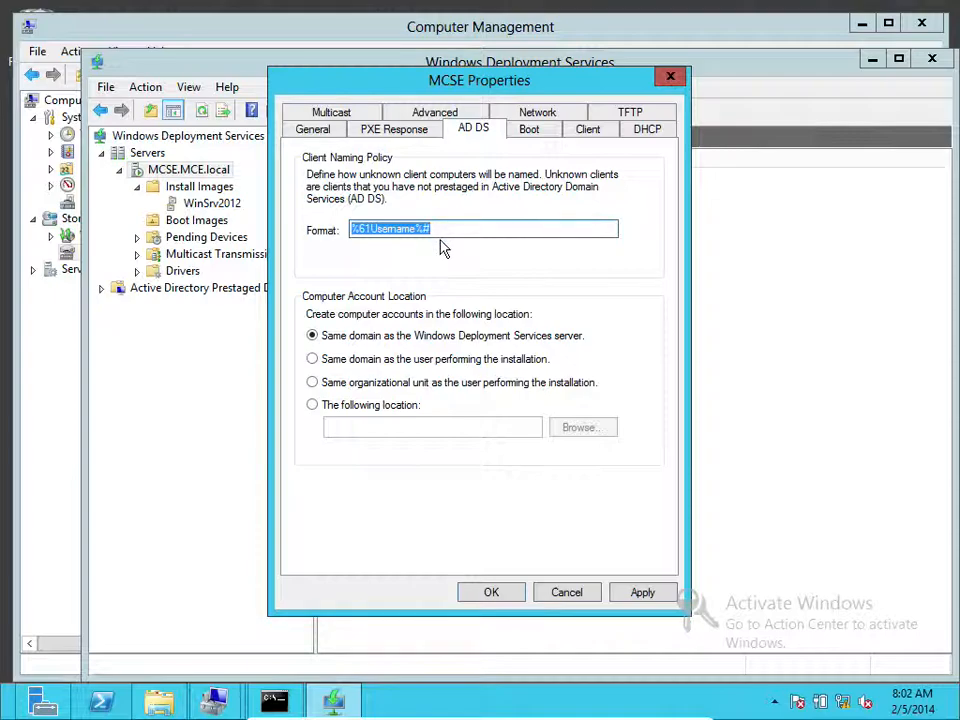
Set the PXE response policy to require administrator approval for unknown computers
click(404, 131)
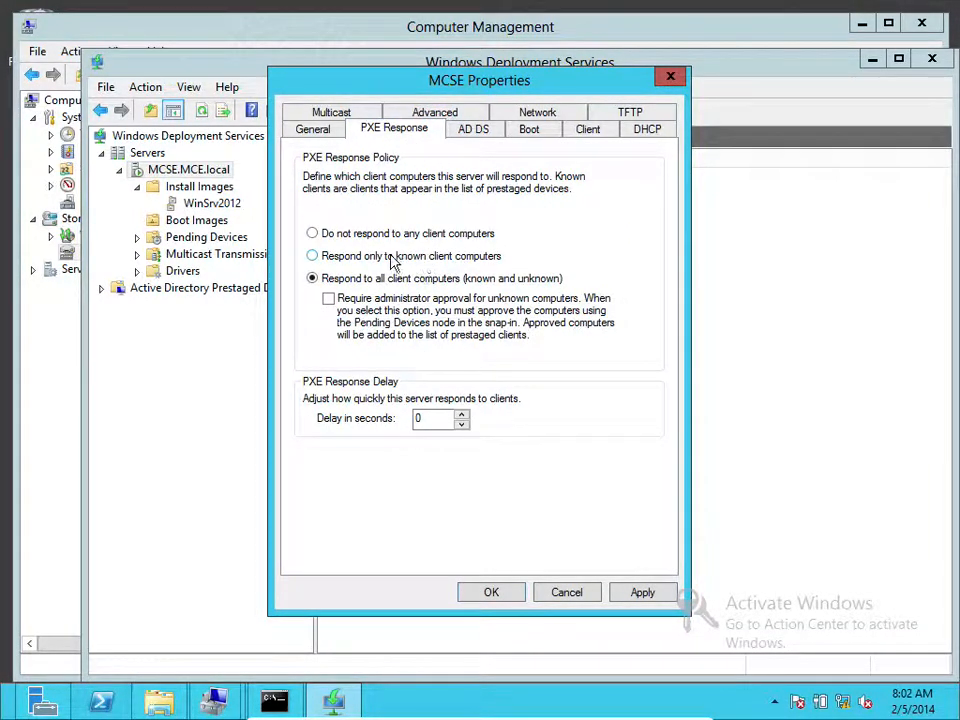
click(333, 302)
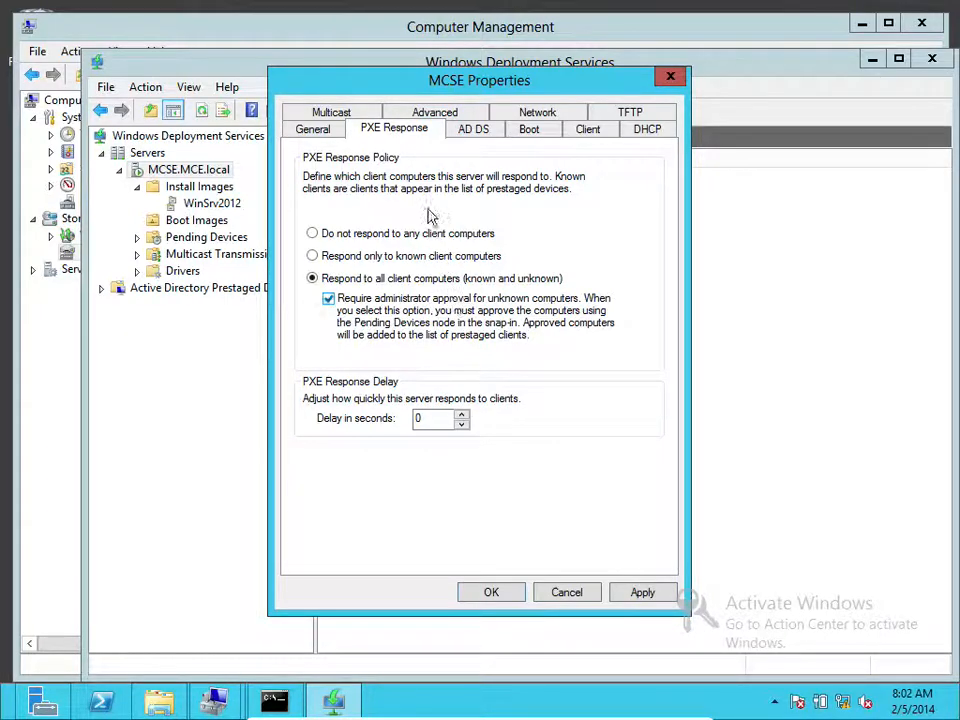
click(325, 131)
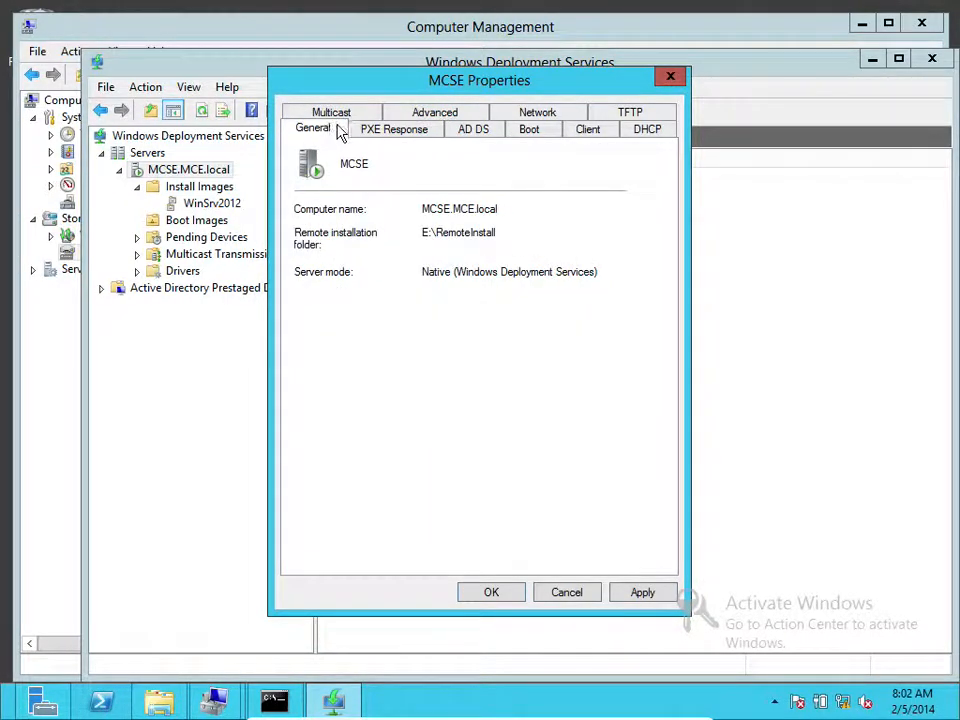
Set multicast to obtain its IP addresses from DHCP
click(358, 112)
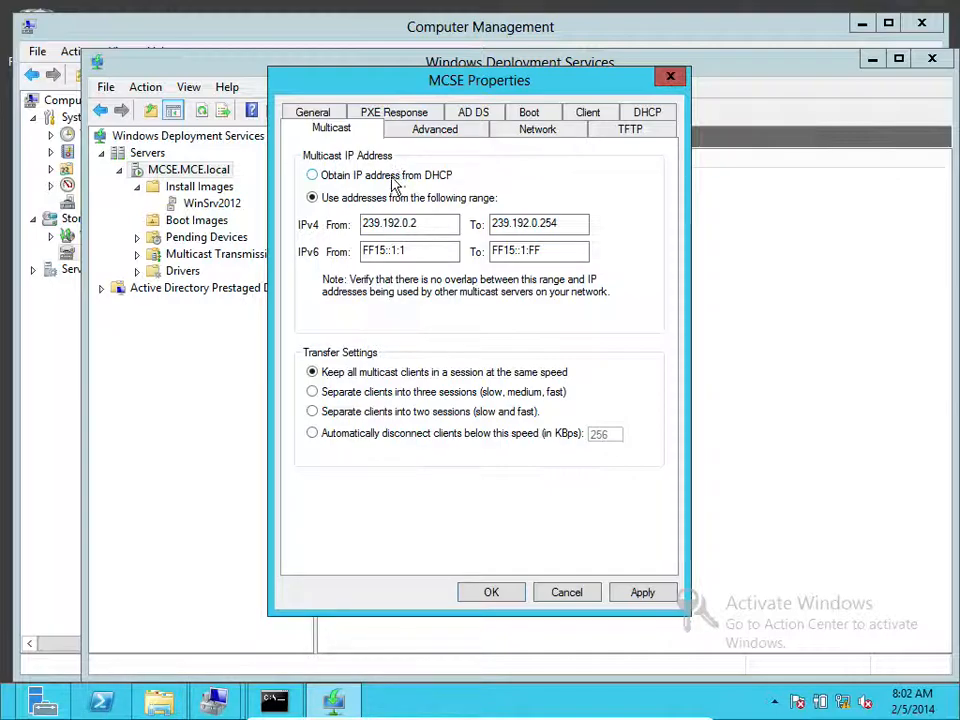
click(387, 181)
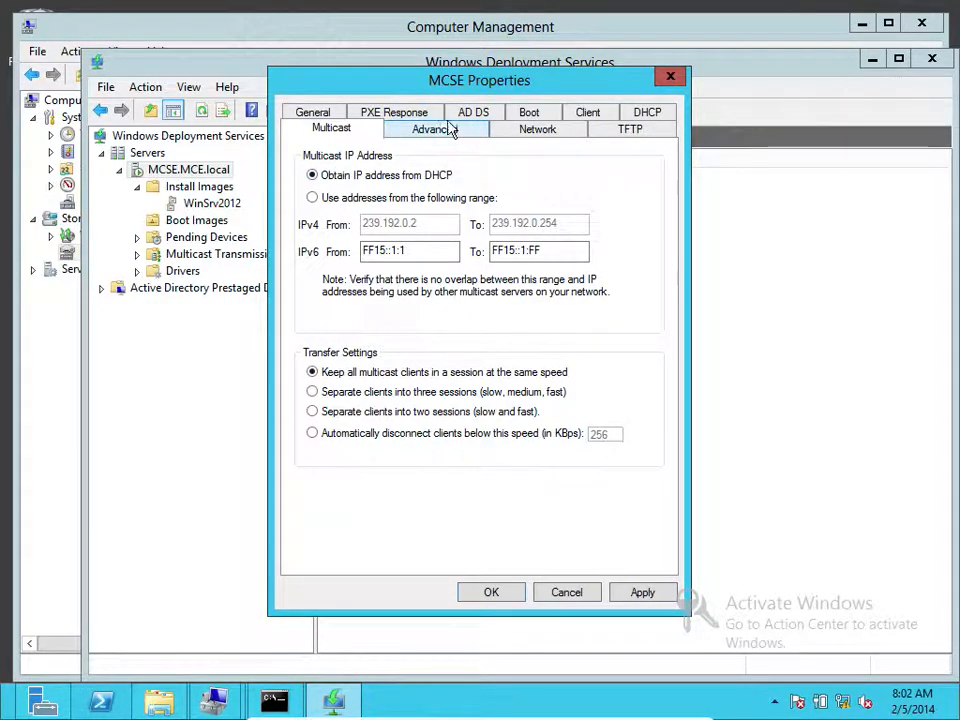
click(527, 132)
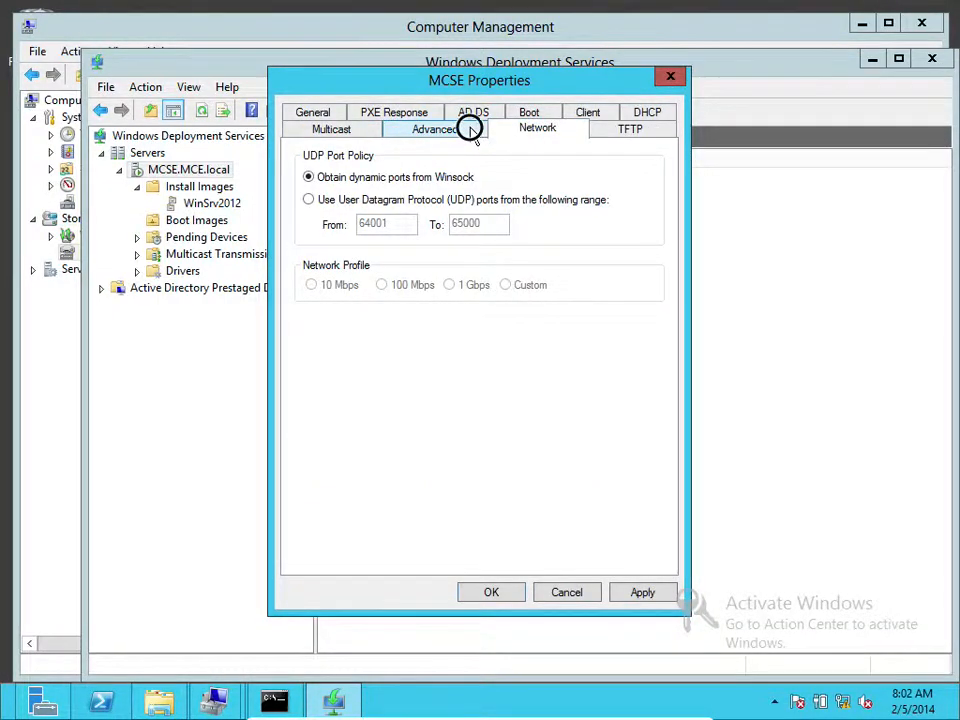
Apply the changed server properties, then return to the Install Images (G:) window
click(474, 134)
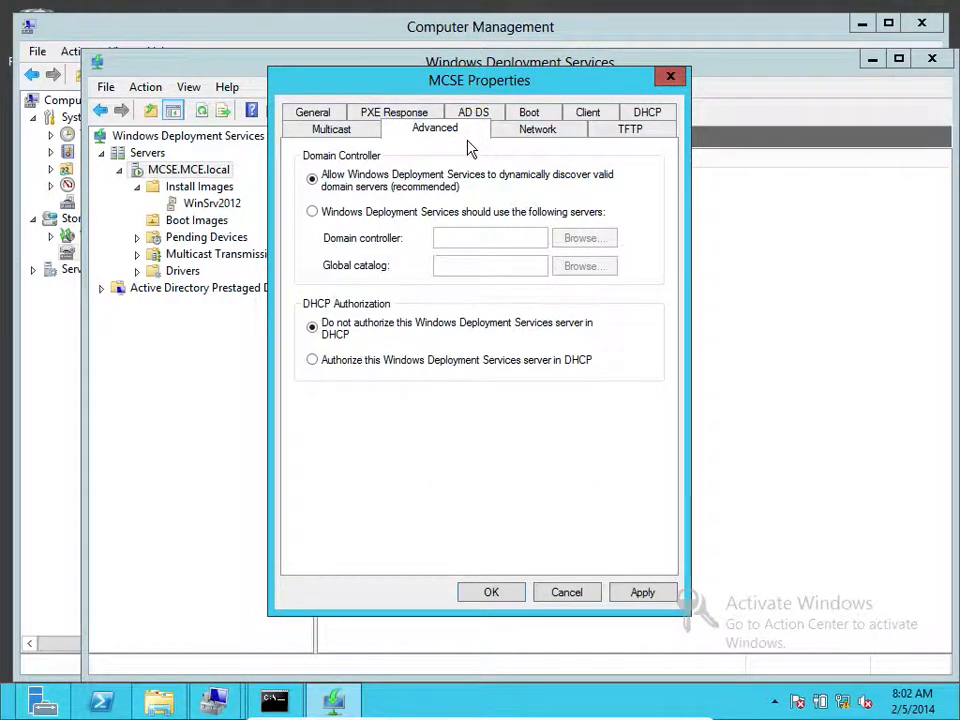
click(643, 593)
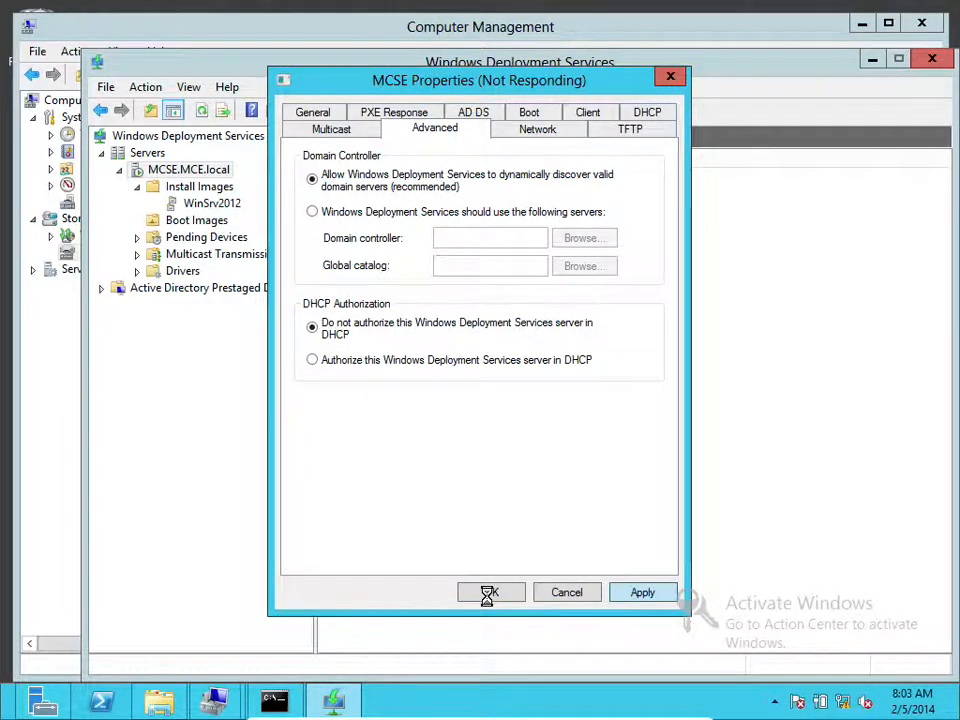
mouse_move(360, 704)
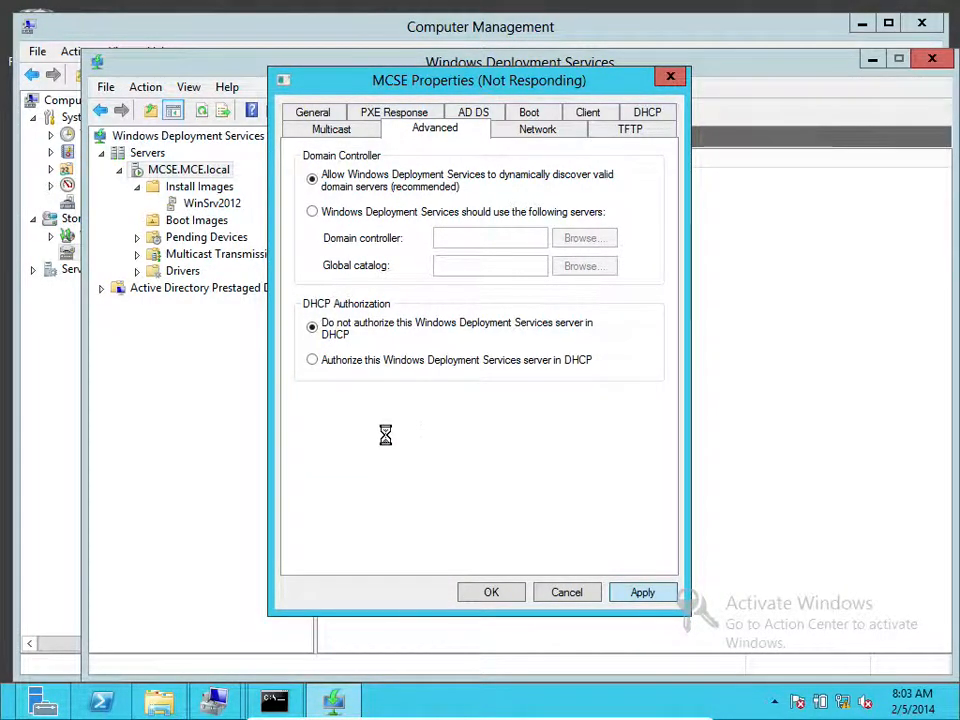
click(155, 702)
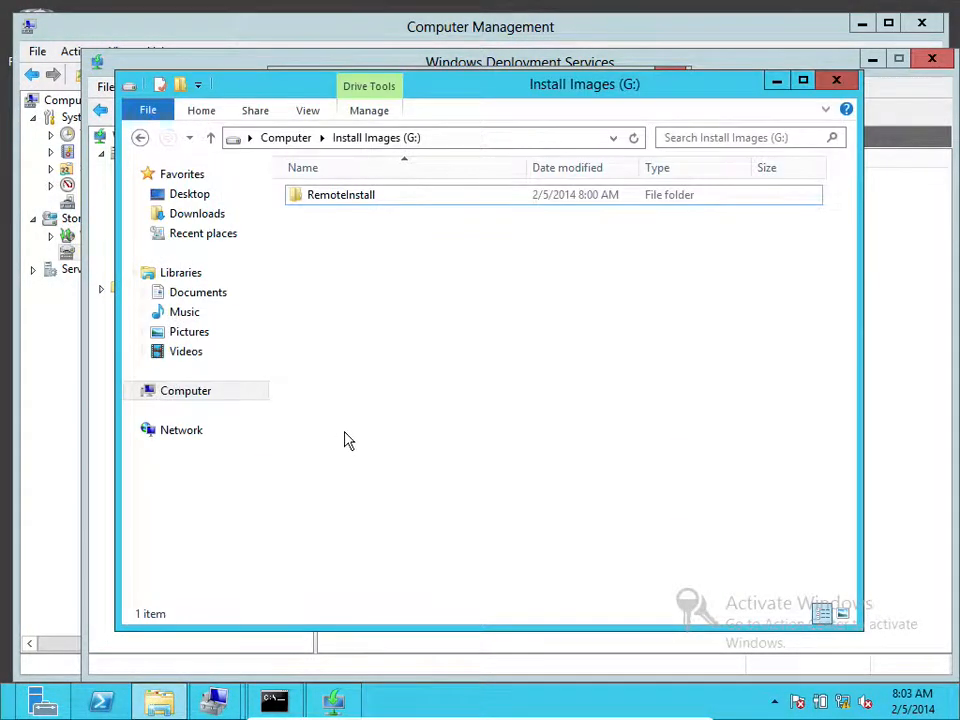
Cut install.wim from E:\Images\Custom Images and open the Install Images (G:) drive
click(282, 139)
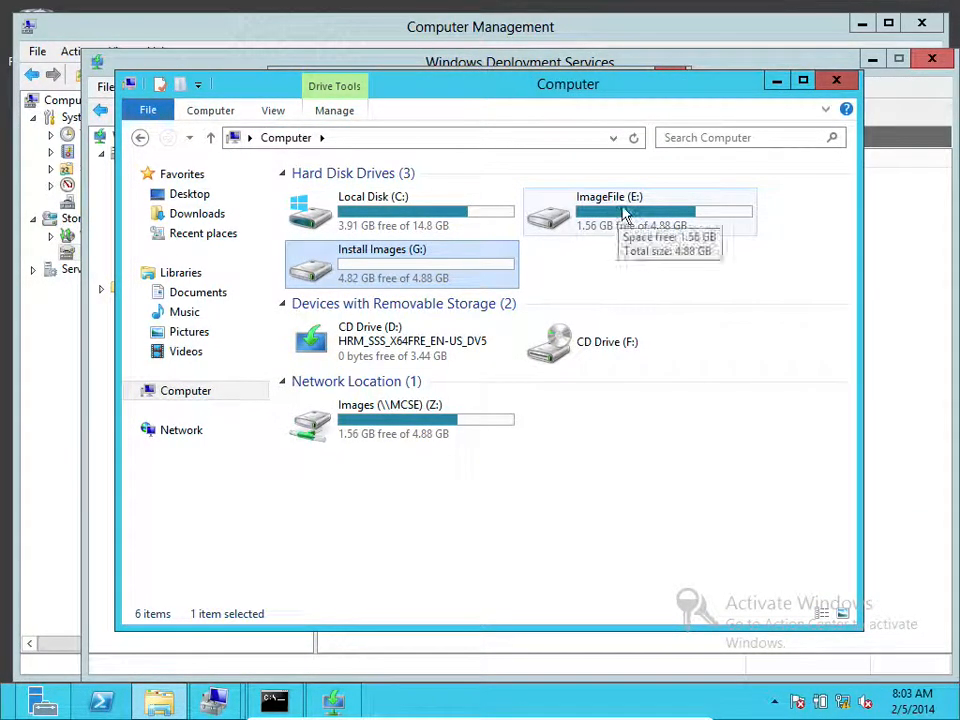
double_click(621, 211)
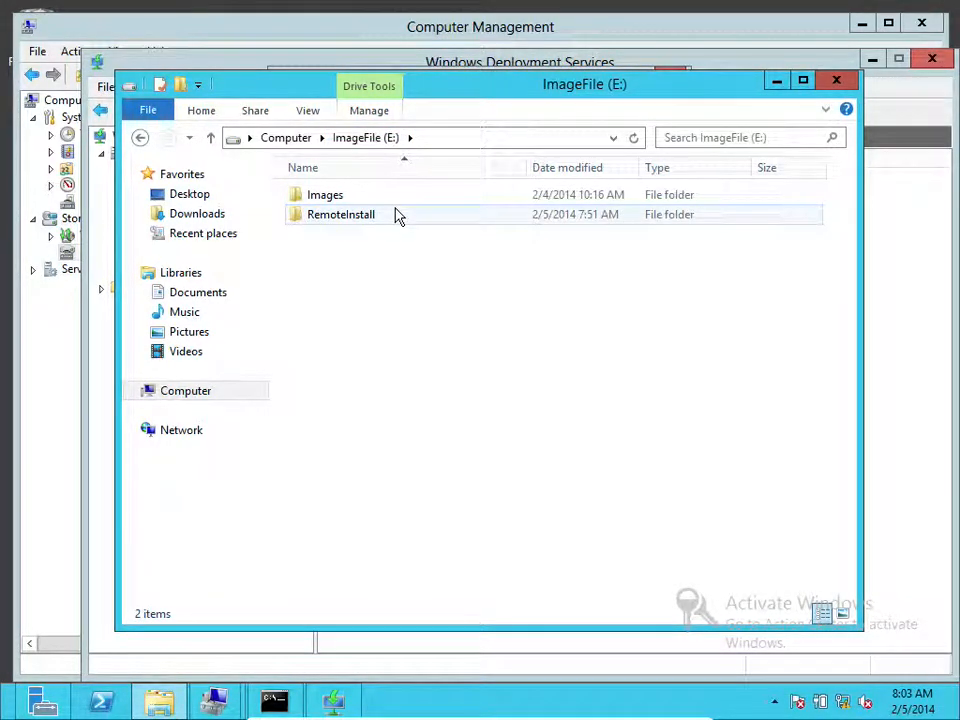
double_click(366, 199)
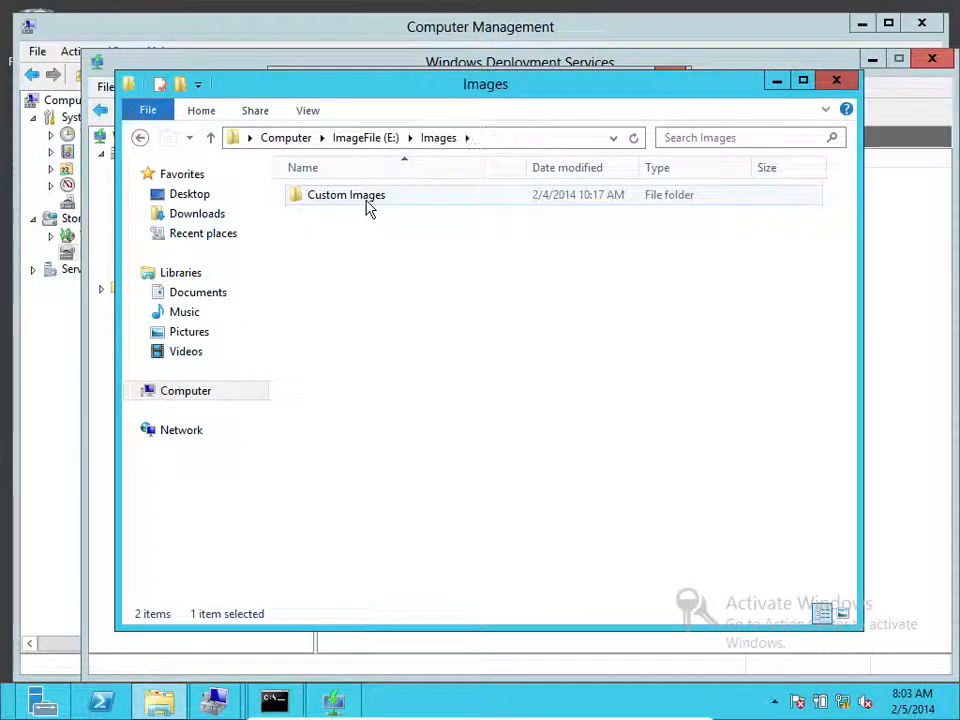
double_click(369, 207)
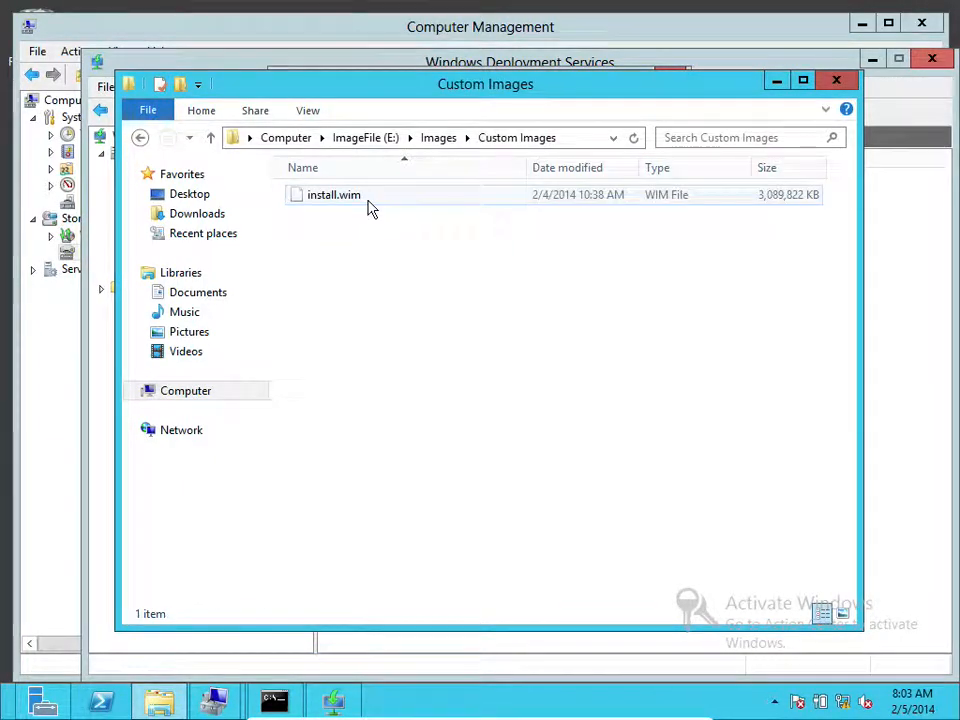
click(356, 204)
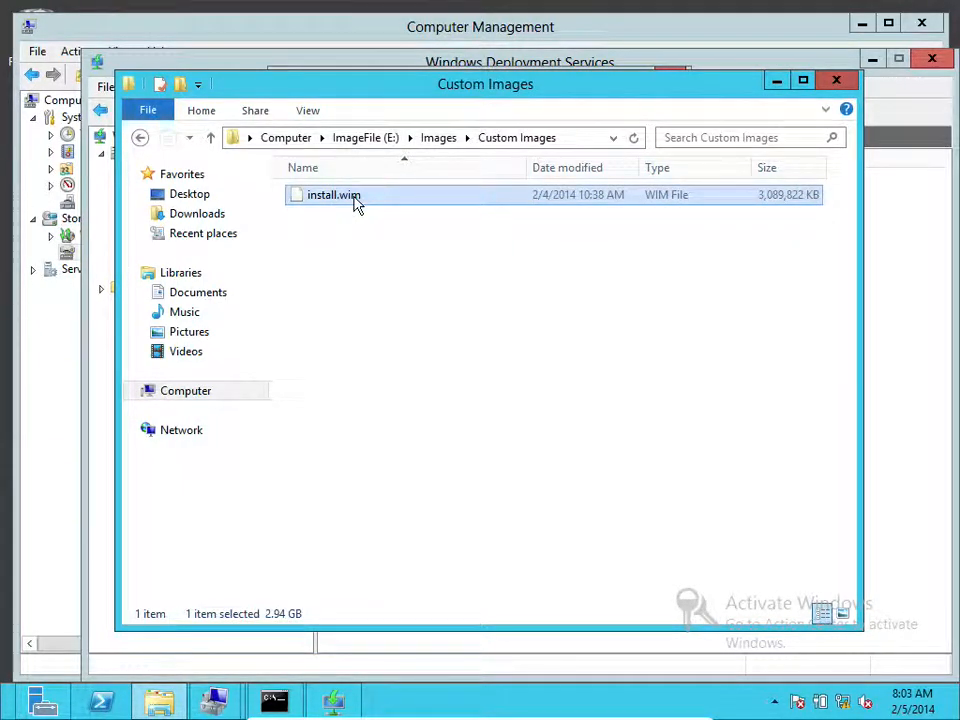
right_click(356, 204)
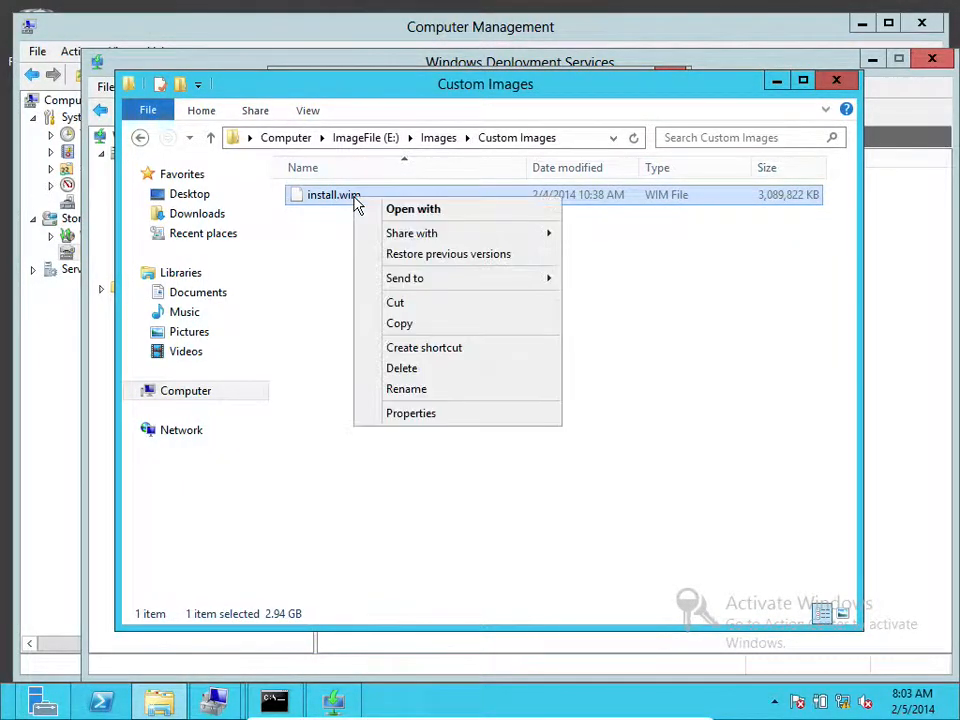
click(404, 303)
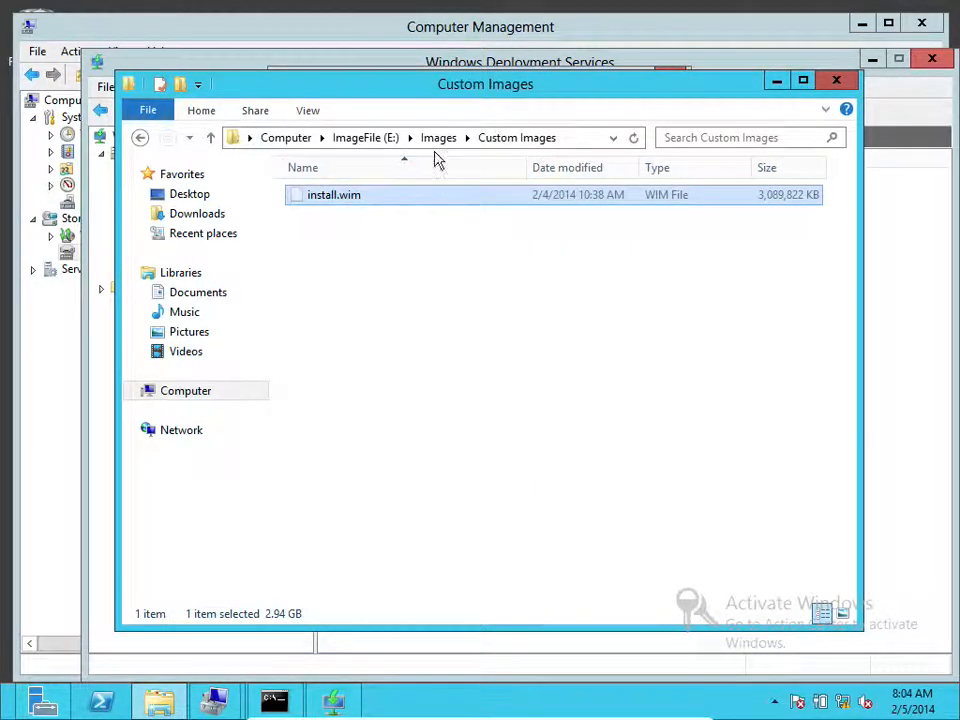
click(284, 139)
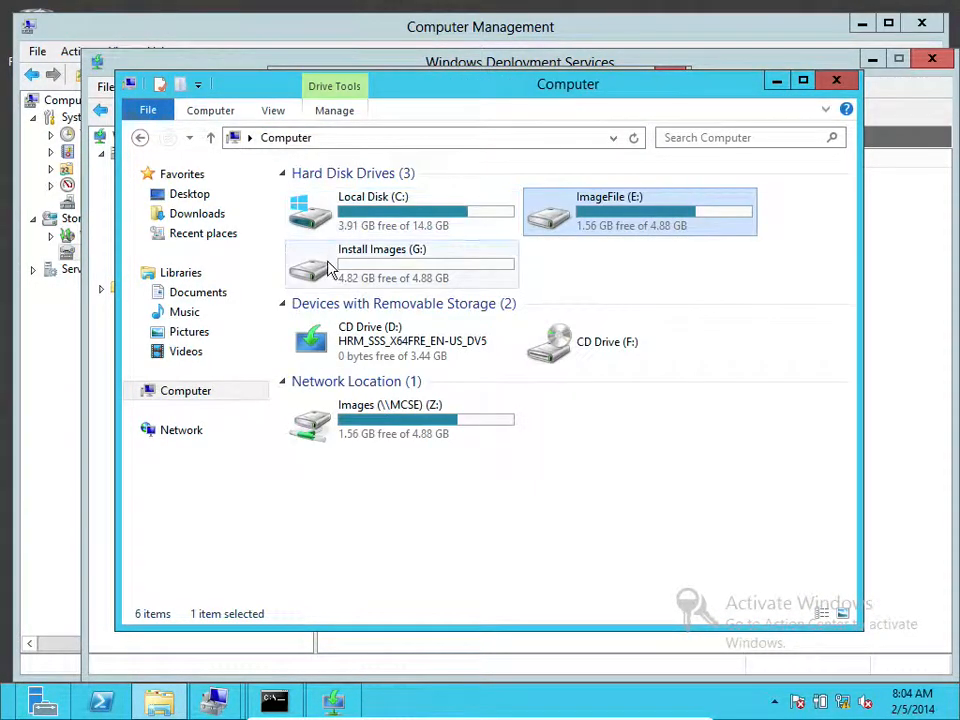
double_click(390, 276)
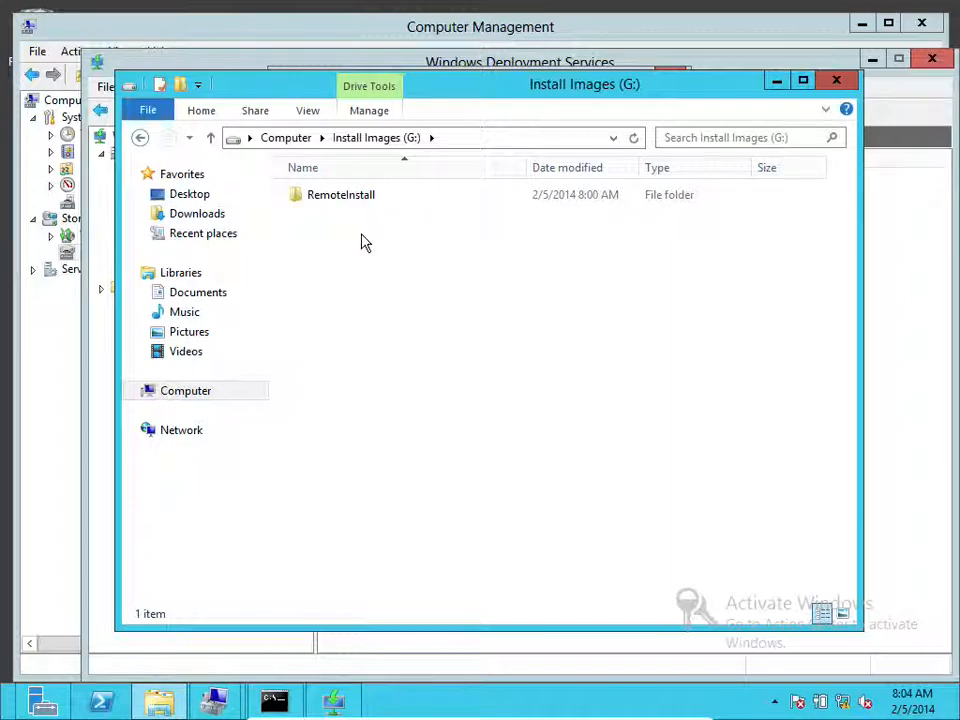
Paste install.wim into Install Images (G:), then minimize Explorer while the move runs
right_click(363, 240)
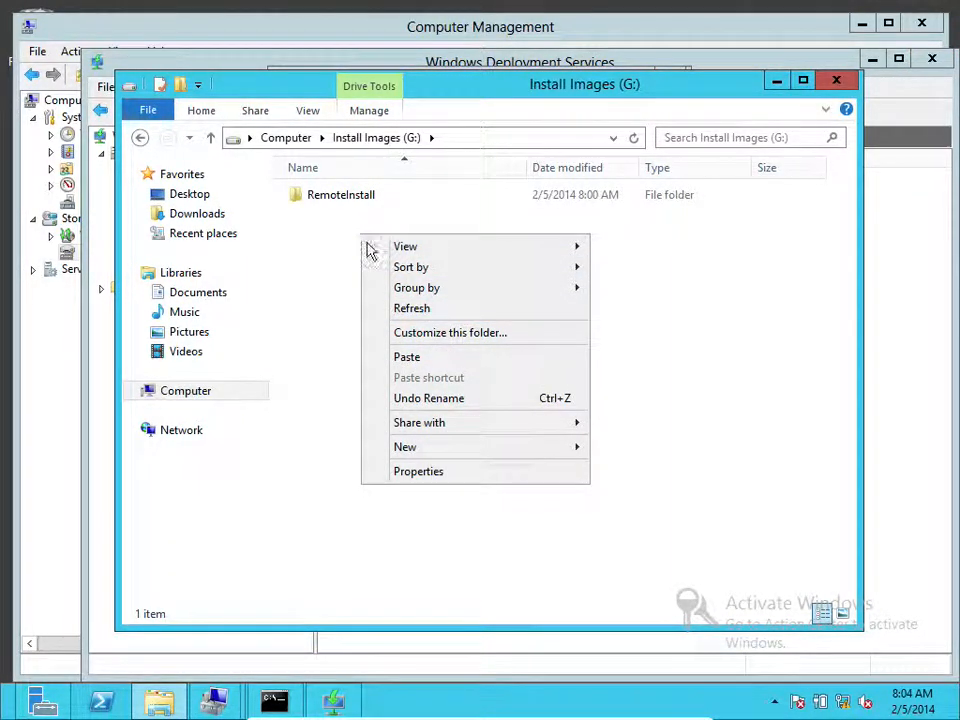
click(405, 357)
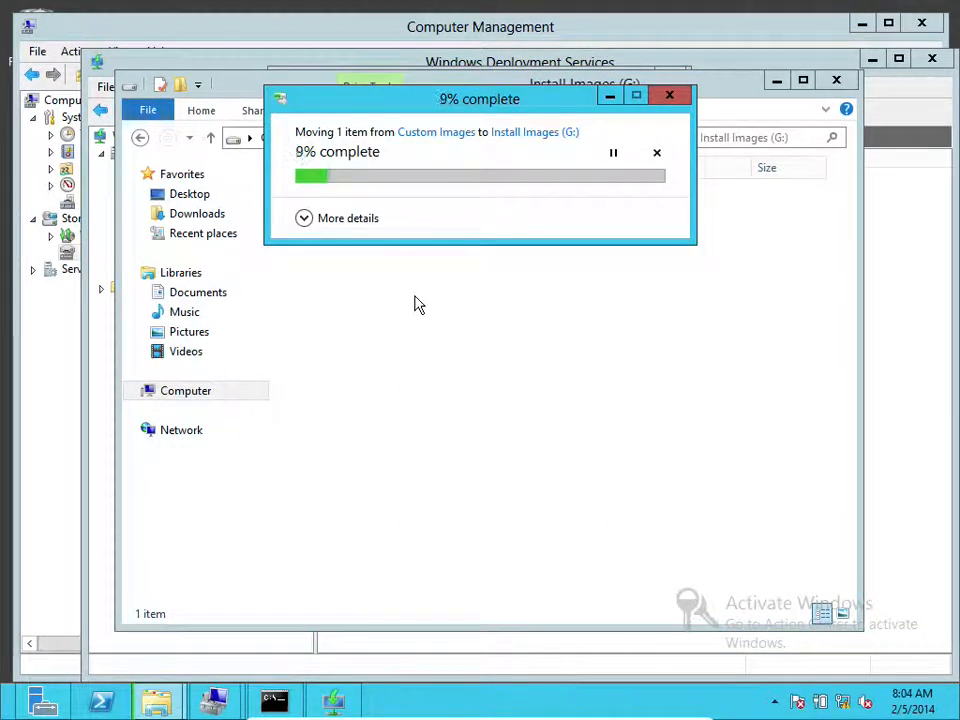
click(328, 700)
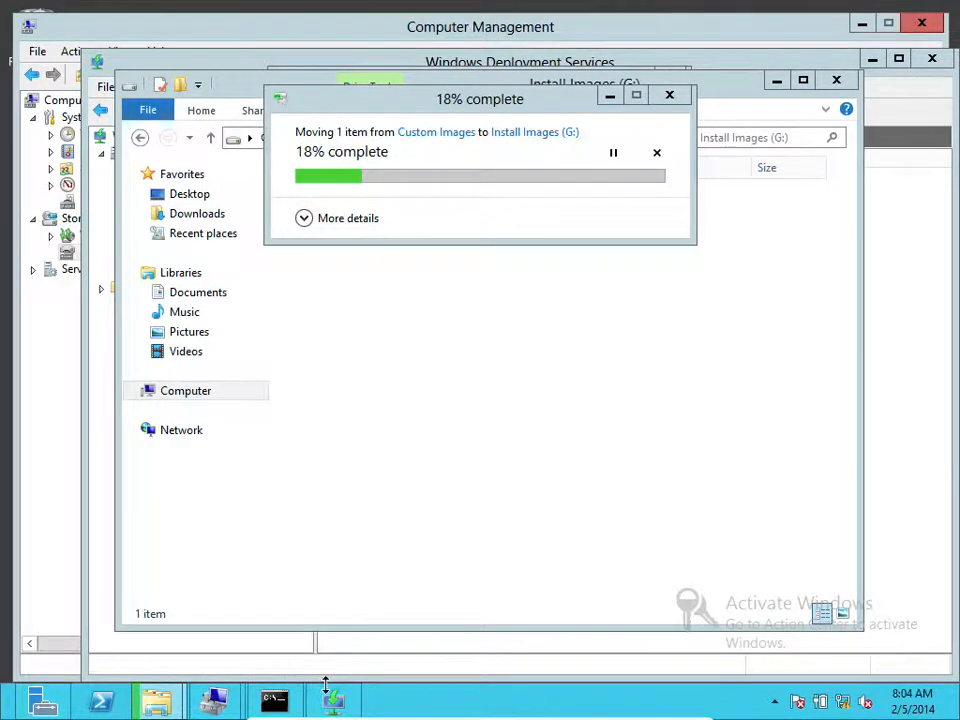
mouse_move(333, 697)
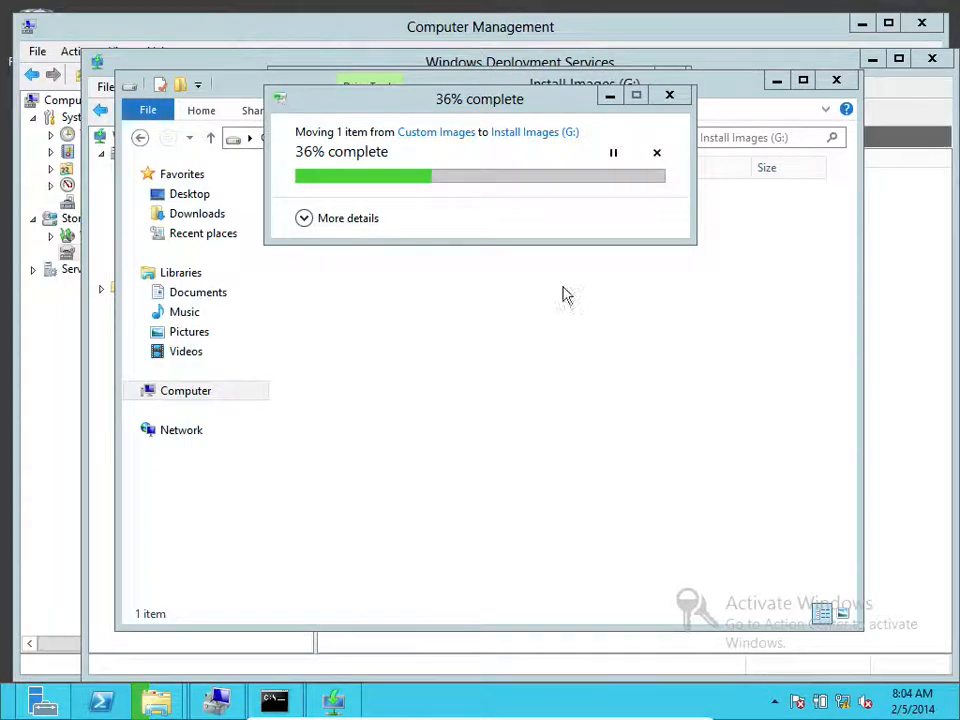
click(779, 84)
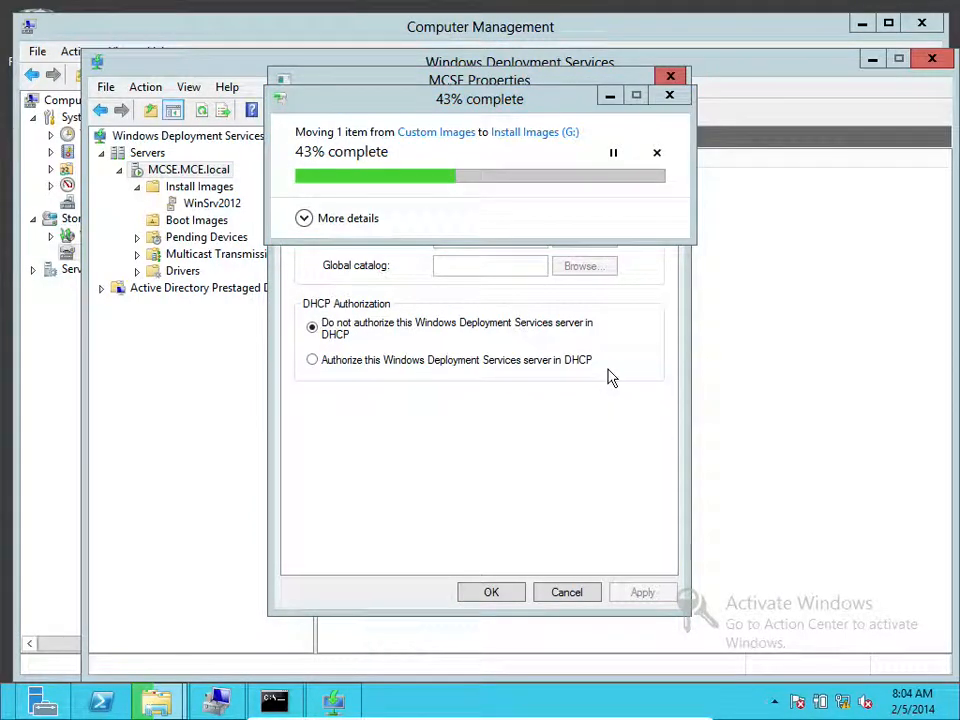
Minimize the move progress window and bring the MCSE Properties dialog back to the front
click(609, 96)
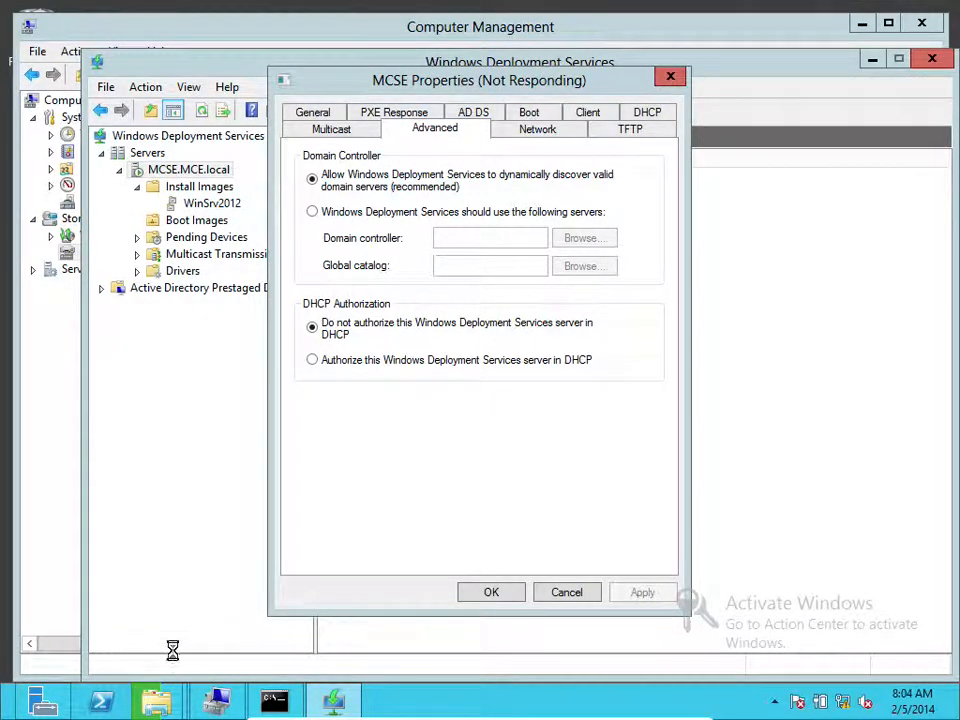
click(217, 697)
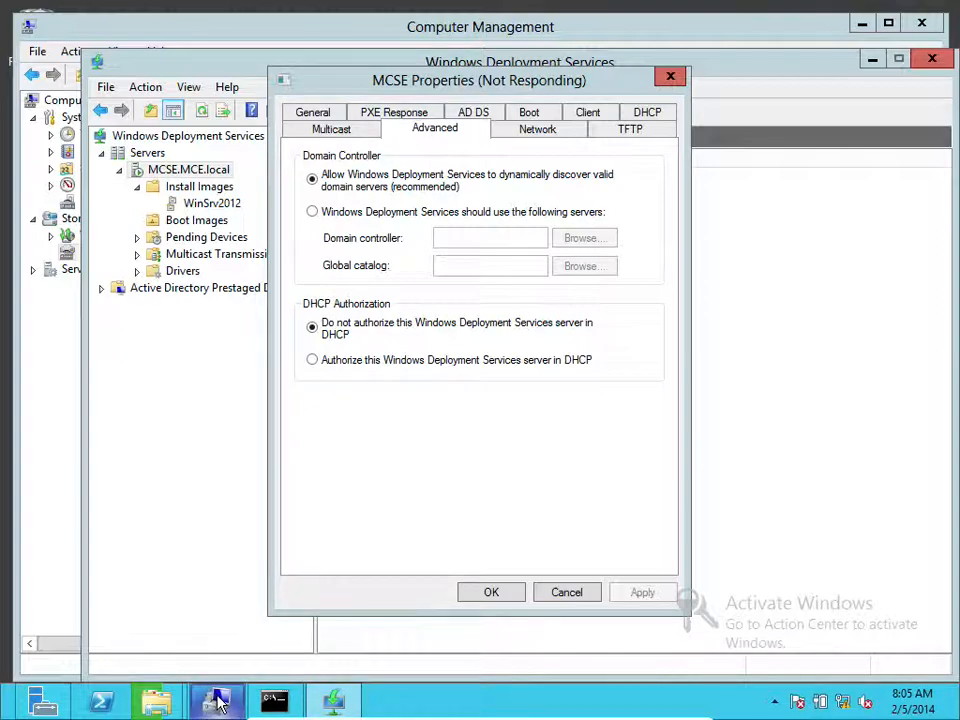
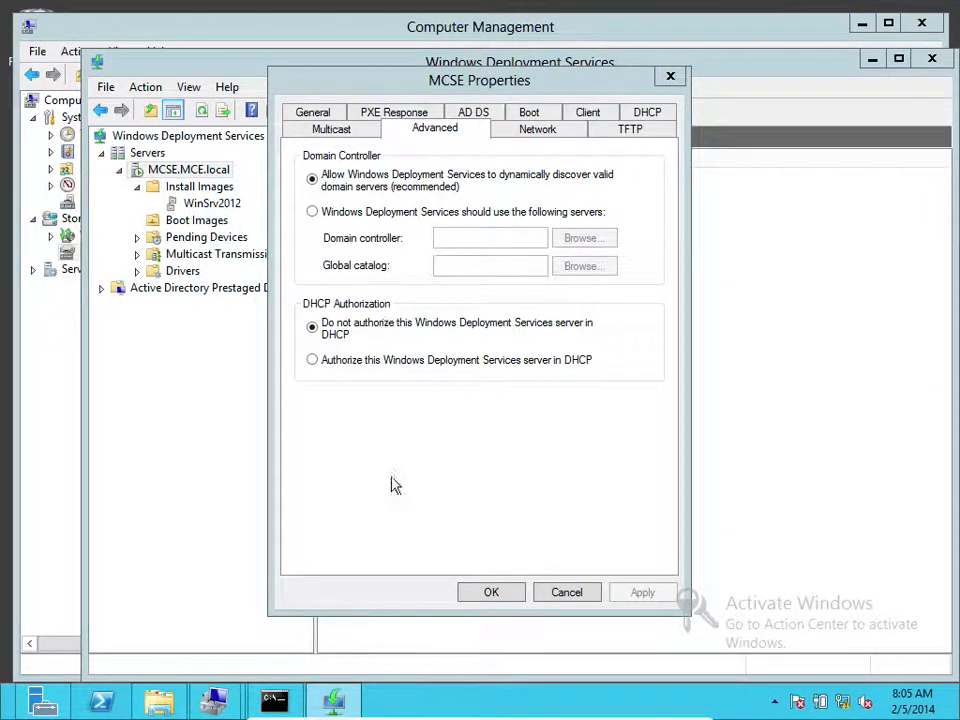
Save the MCSE server properties, view the empty WinSrv2012 group, and check the drives in File Explorer
click(491, 592)
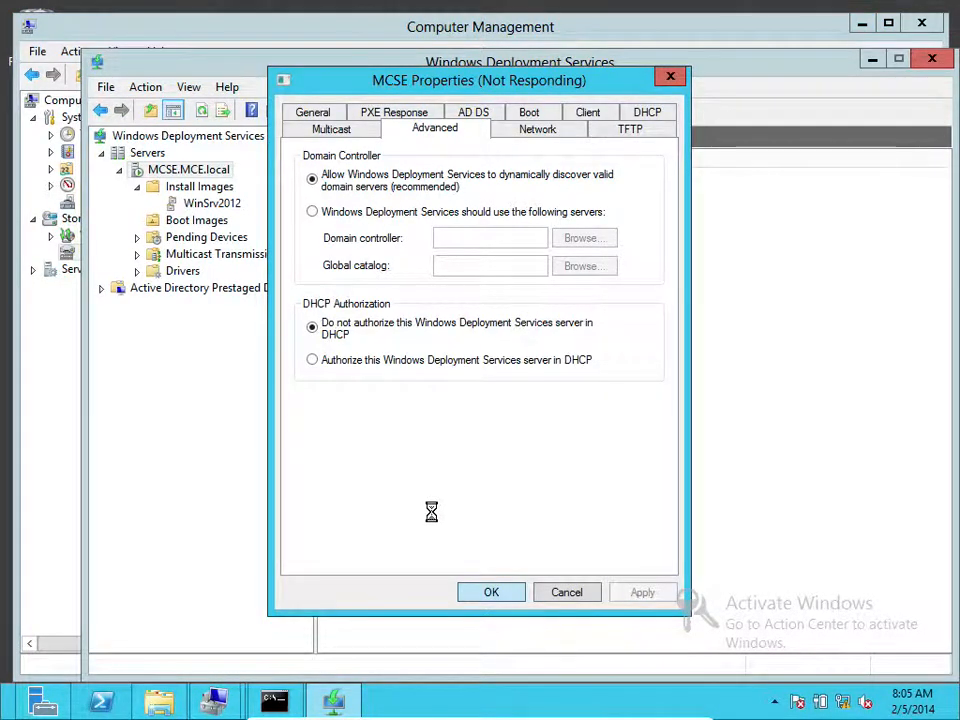
click(218, 202)
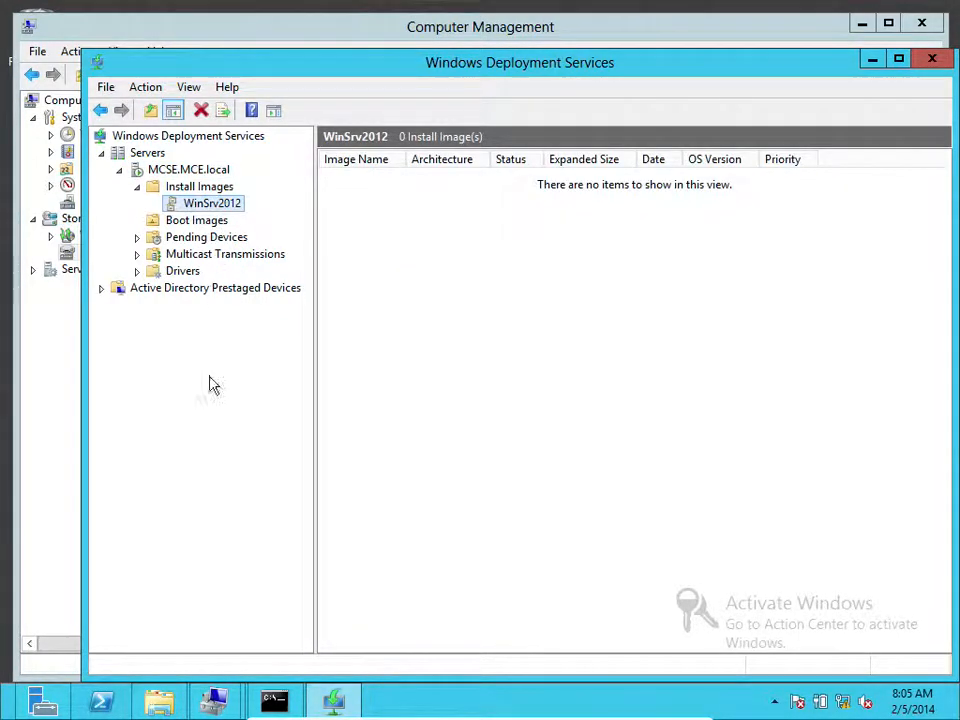
click(161, 700)
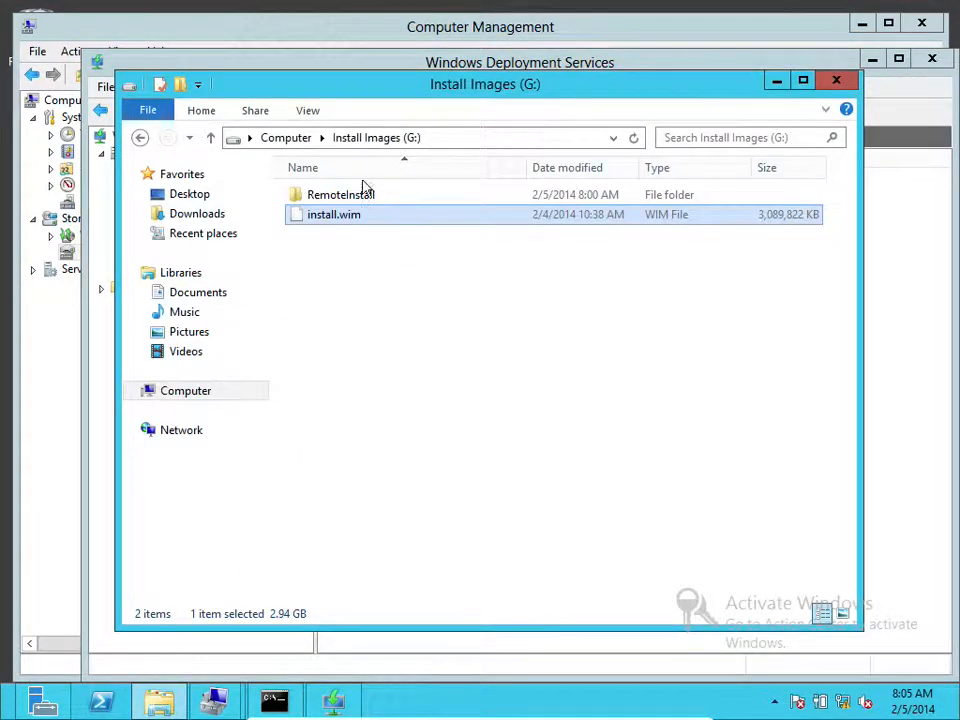
click(284, 140)
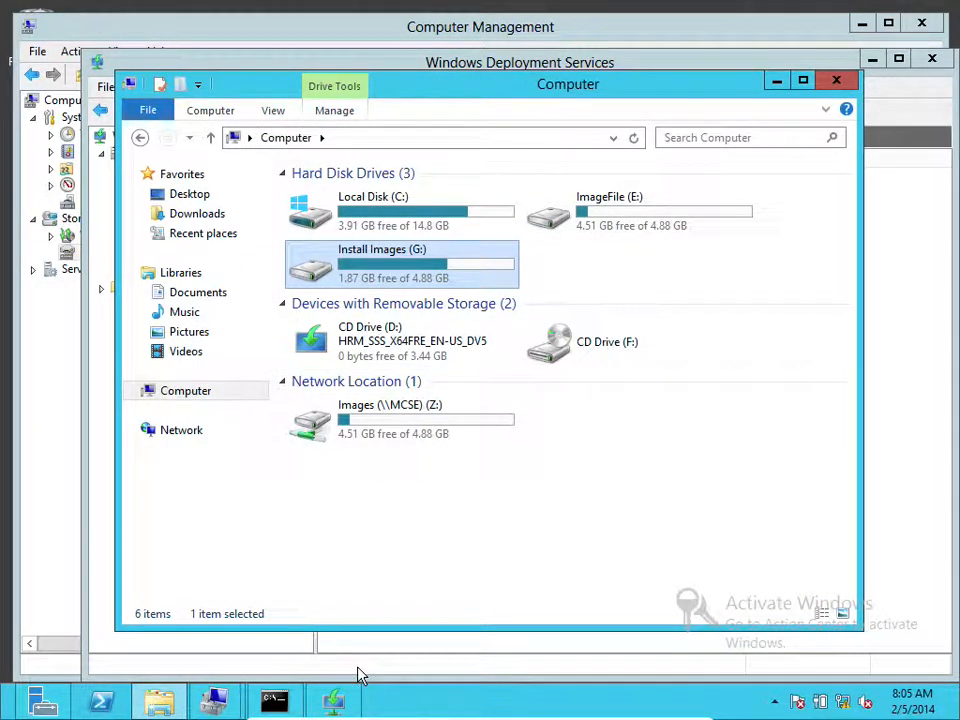
click(333, 700)
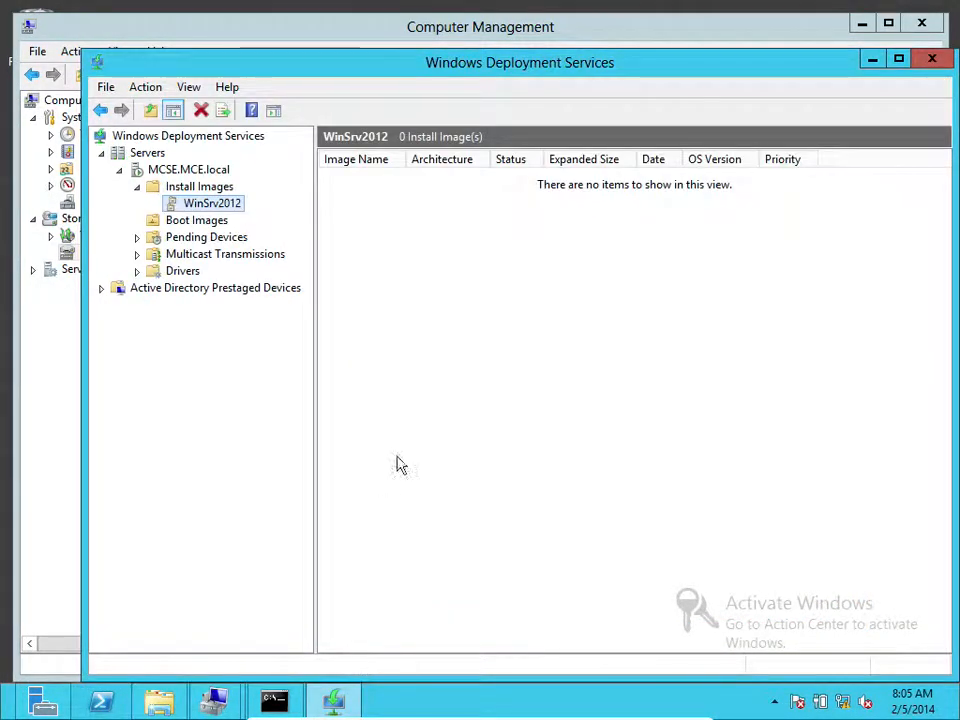
Add an install image to WinSrv2012, choosing G:\install.wim as the image file
right_click(207, 212)
click(231, 216)
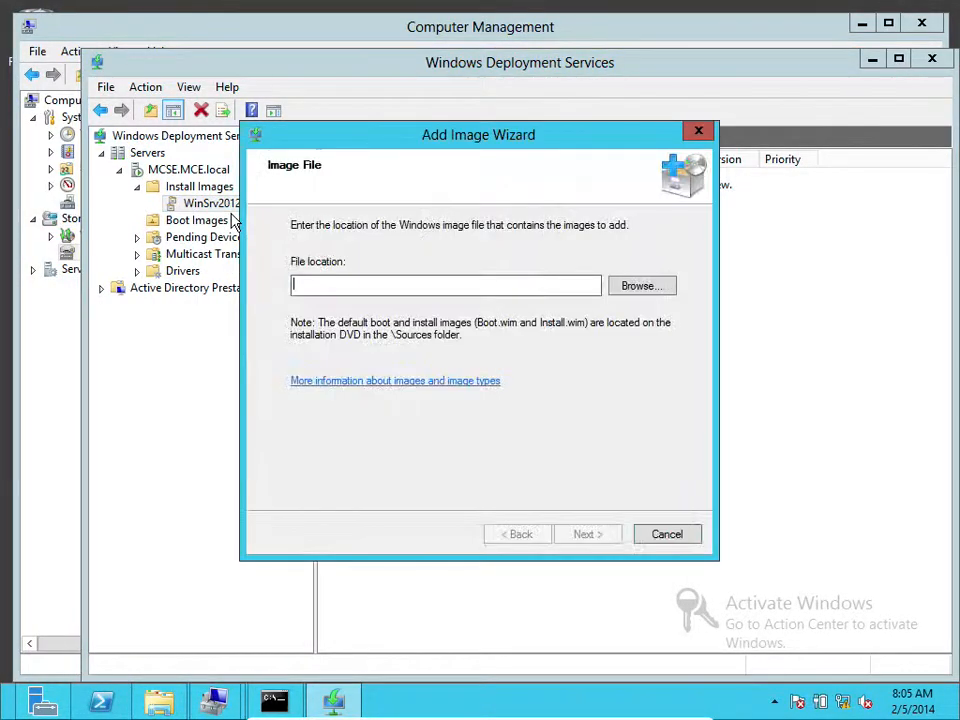
click(640, 286)
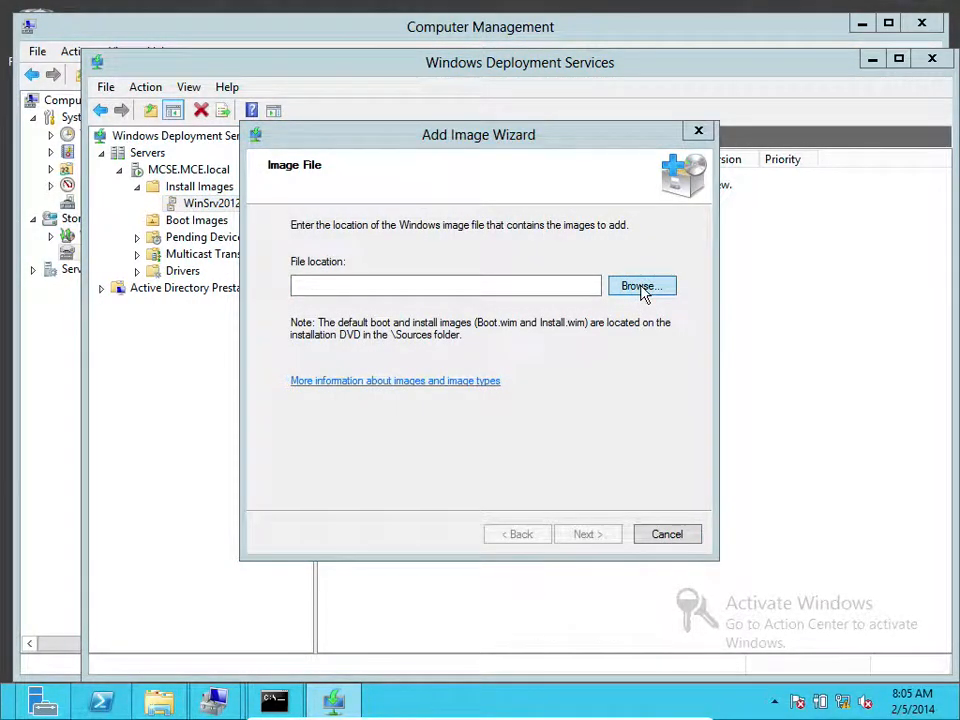
click(323, 148)
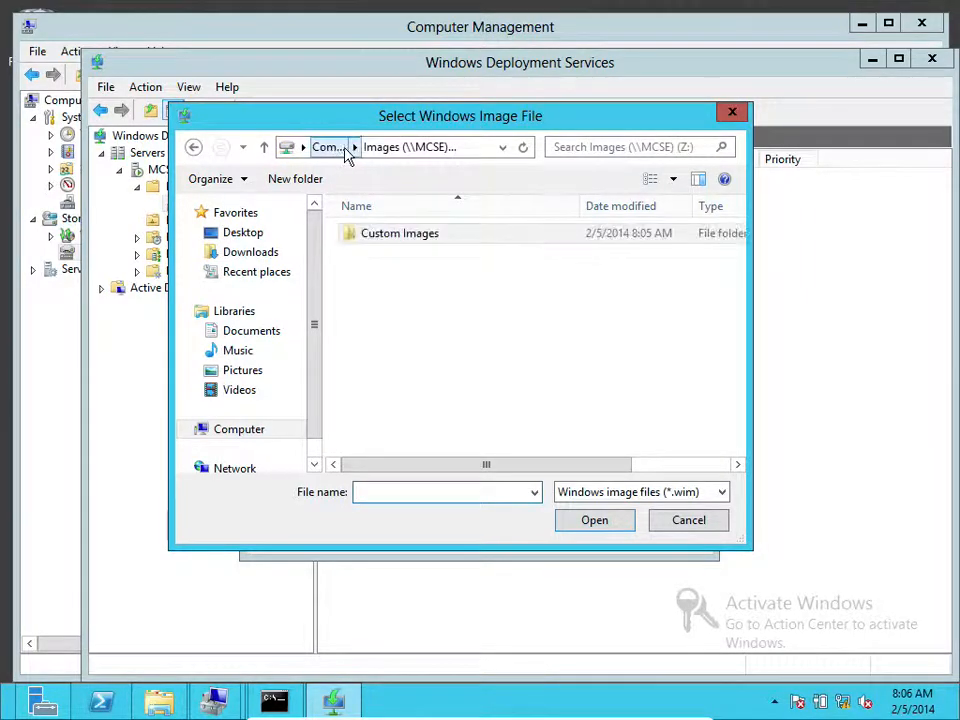
click(334, 150)
double_click(433, 228)
click(390, 253)
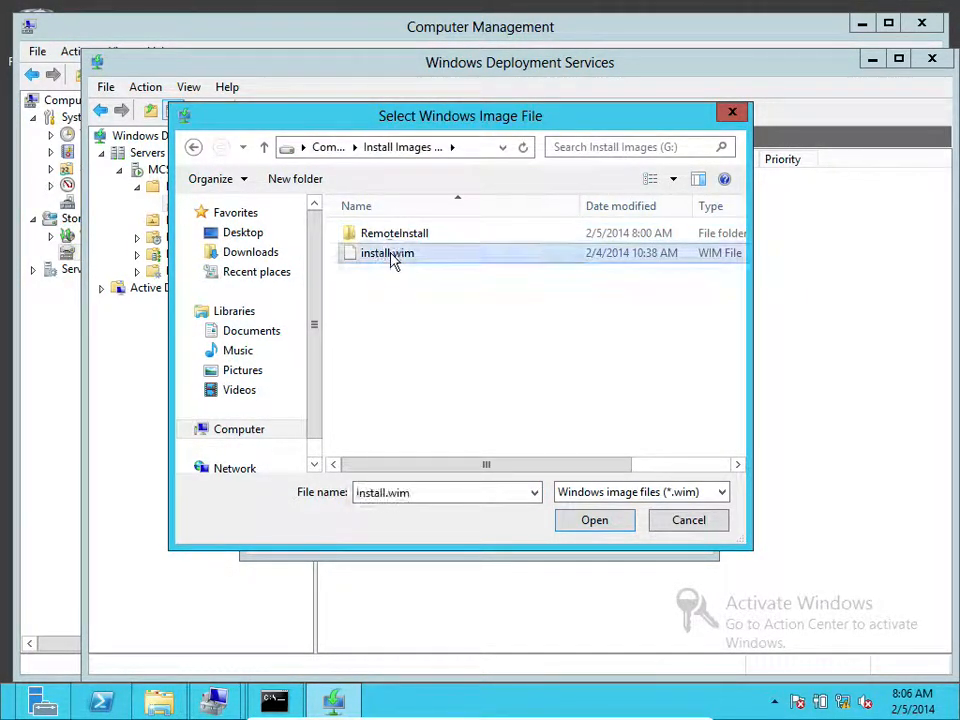
click(581, 518)
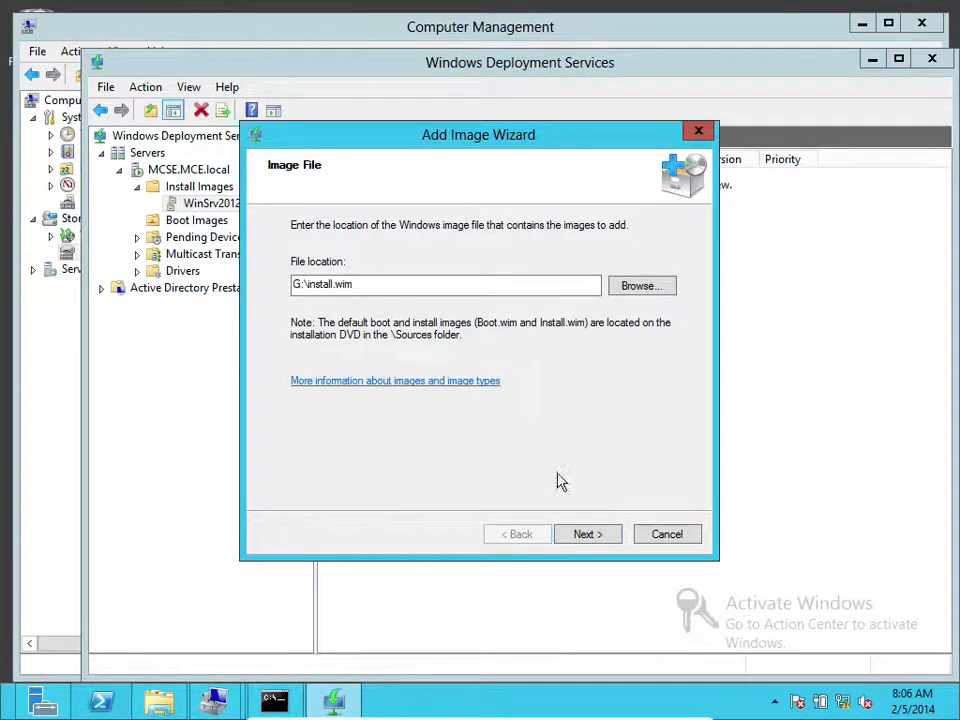
Keep only the Windows Server 2012 SERVERSTANDARDCORE image selected and start adding it
click(588, 534)
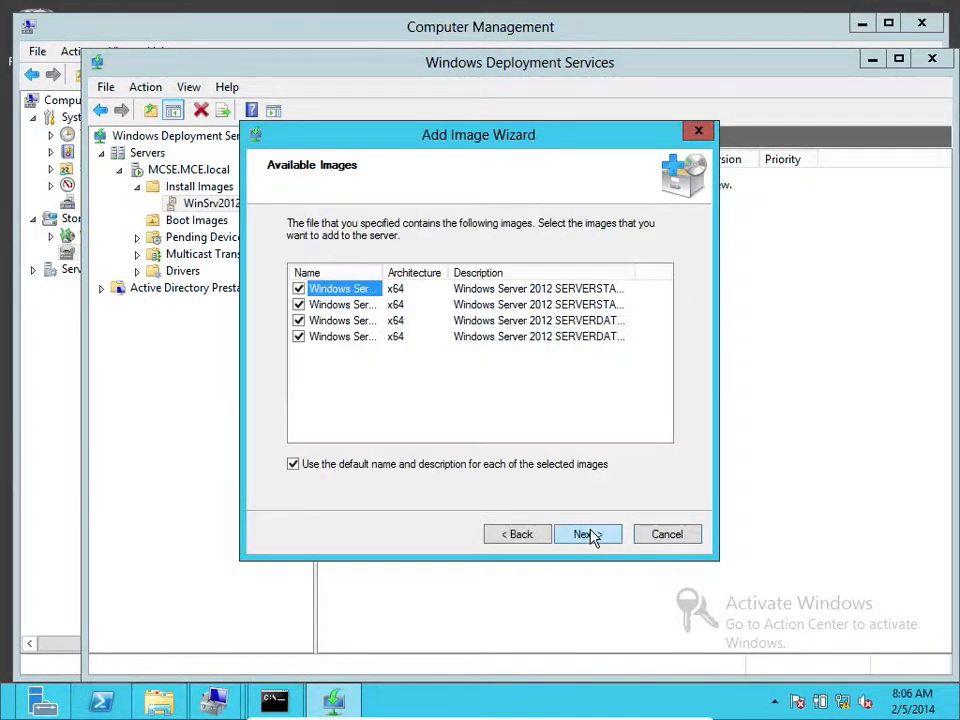
click(298, 336)
click(298, 320)
click(298, 304)
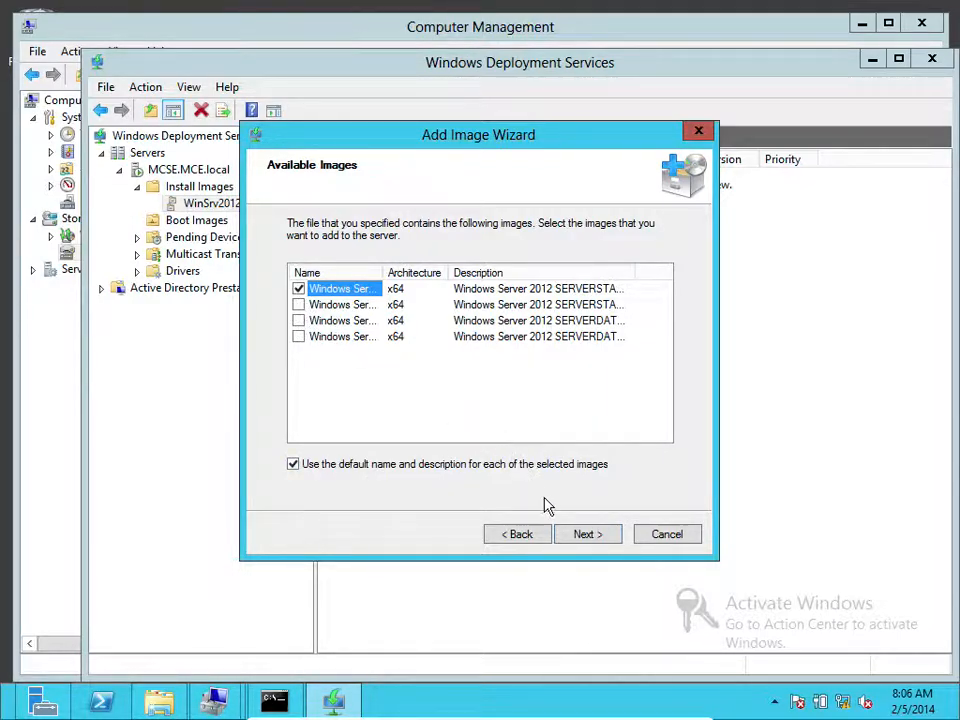
click(590, 537)
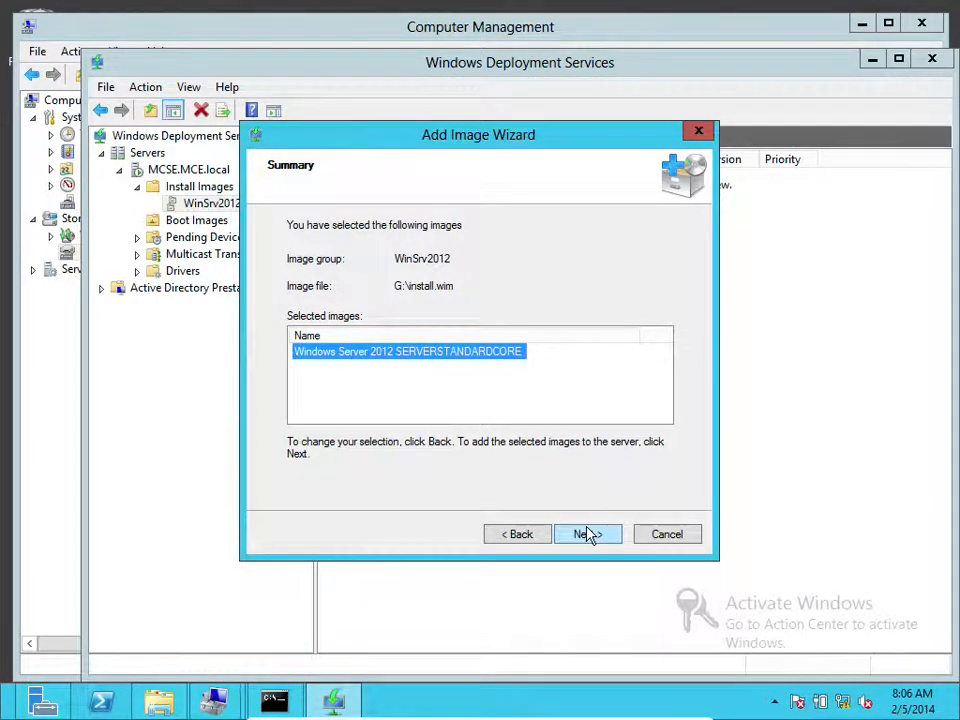
click(588, 535)
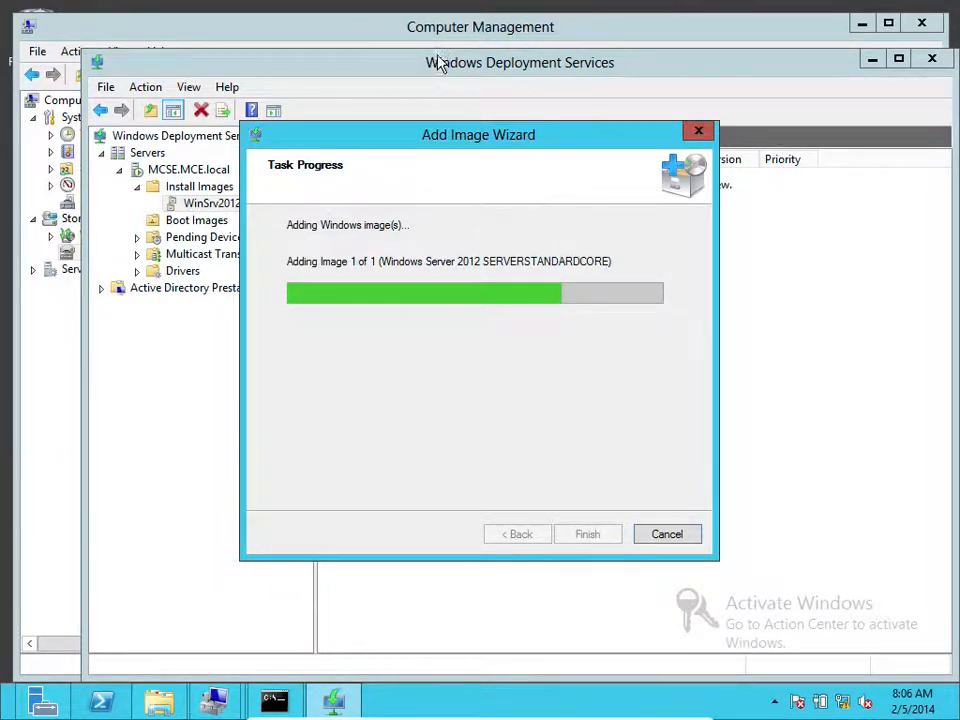
Close Computer Management, finish the completed image wizard, and open the empty Pending Devices list
click(535, 40)
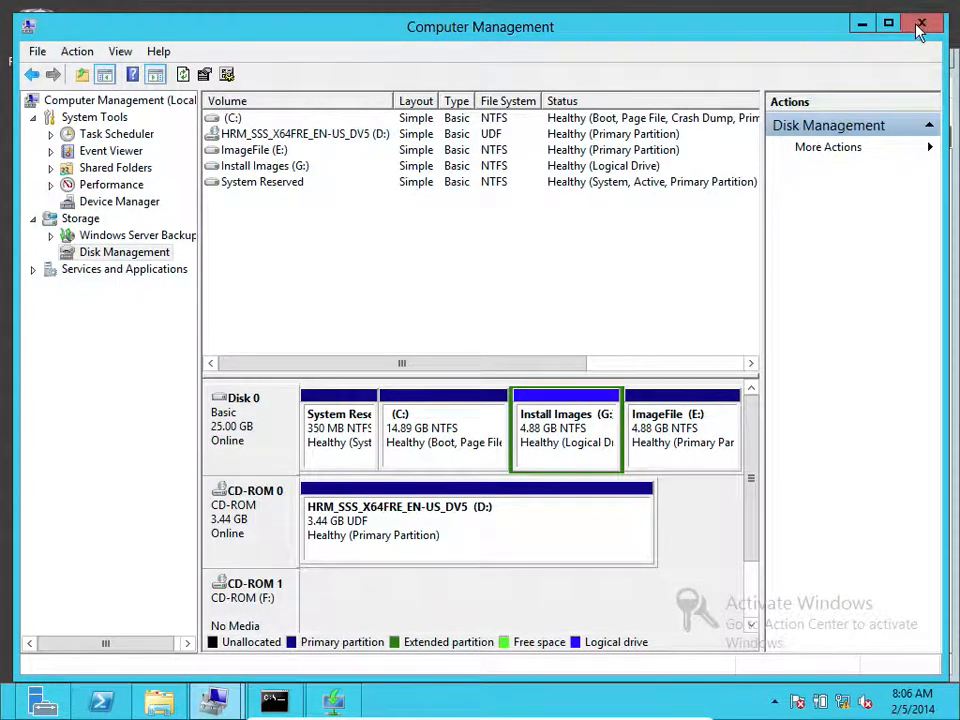
click(921, 27)
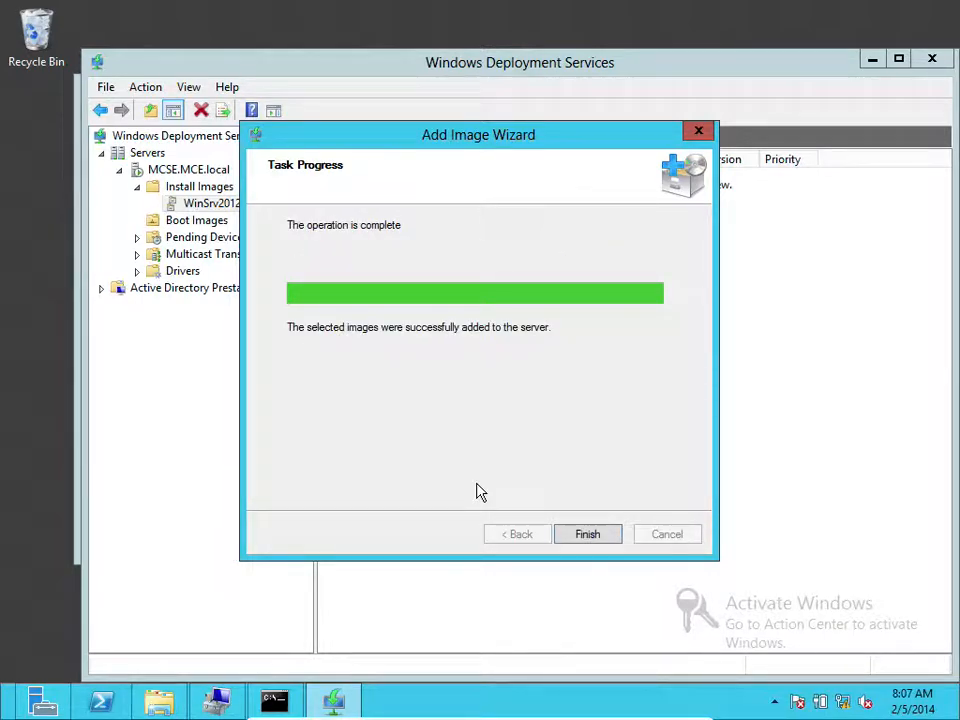
click(579, 533)
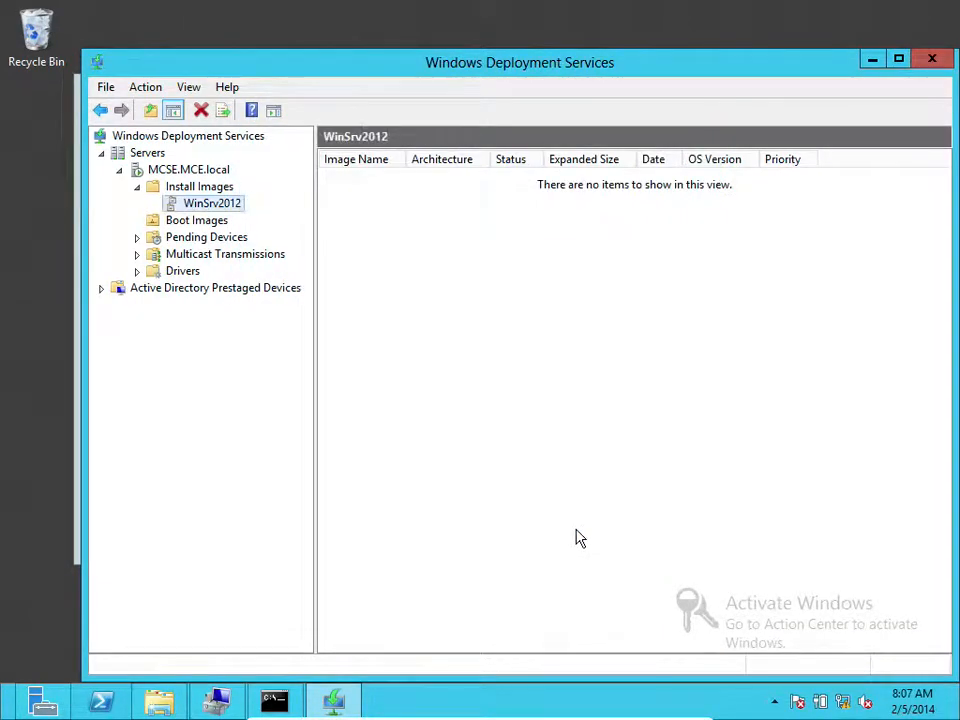
click(198, 240)
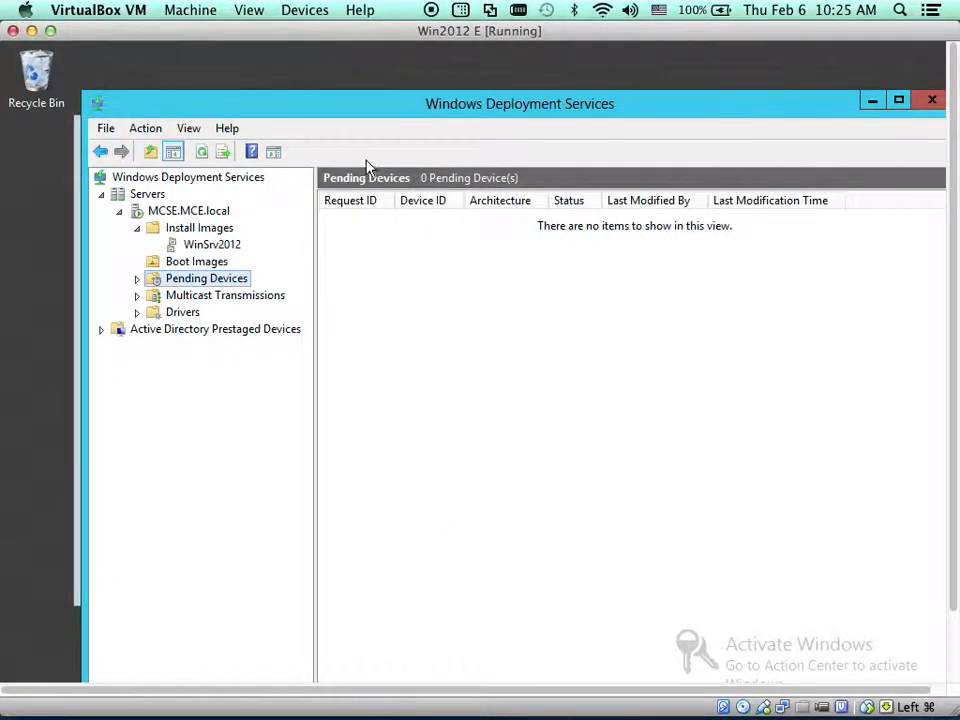
mouse_move(745, 714)
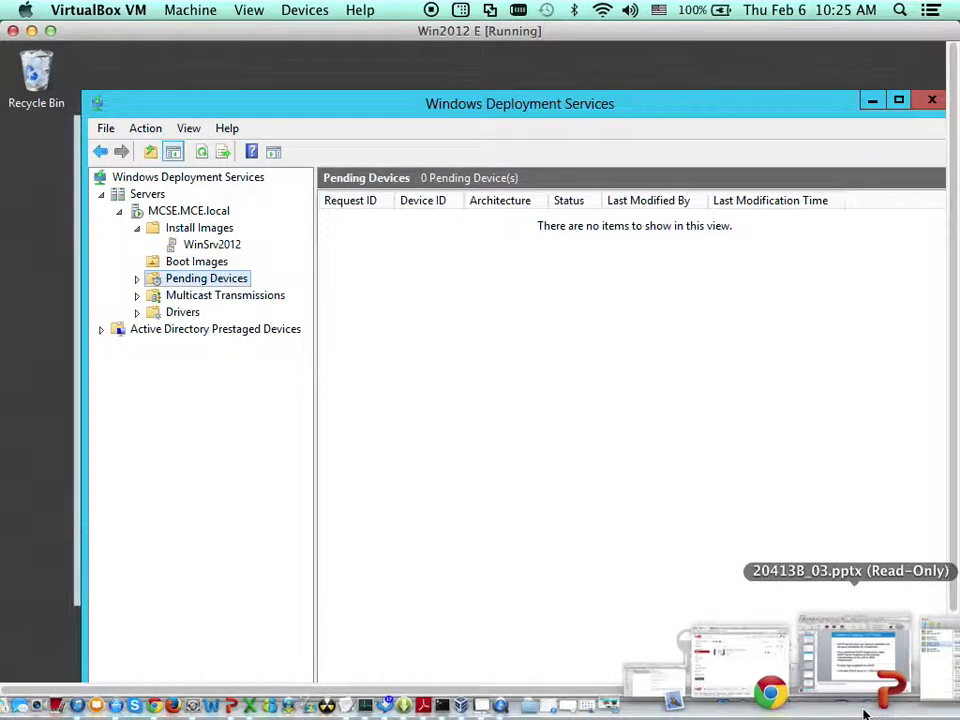
click(822, 690)
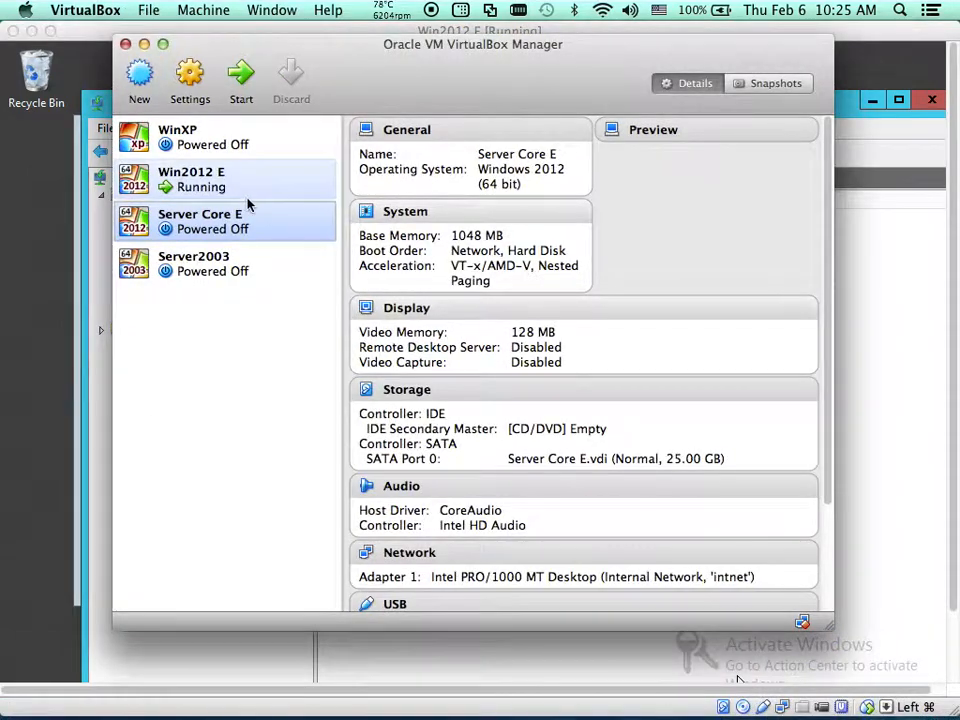
click(232, 262)
click(238, 228)
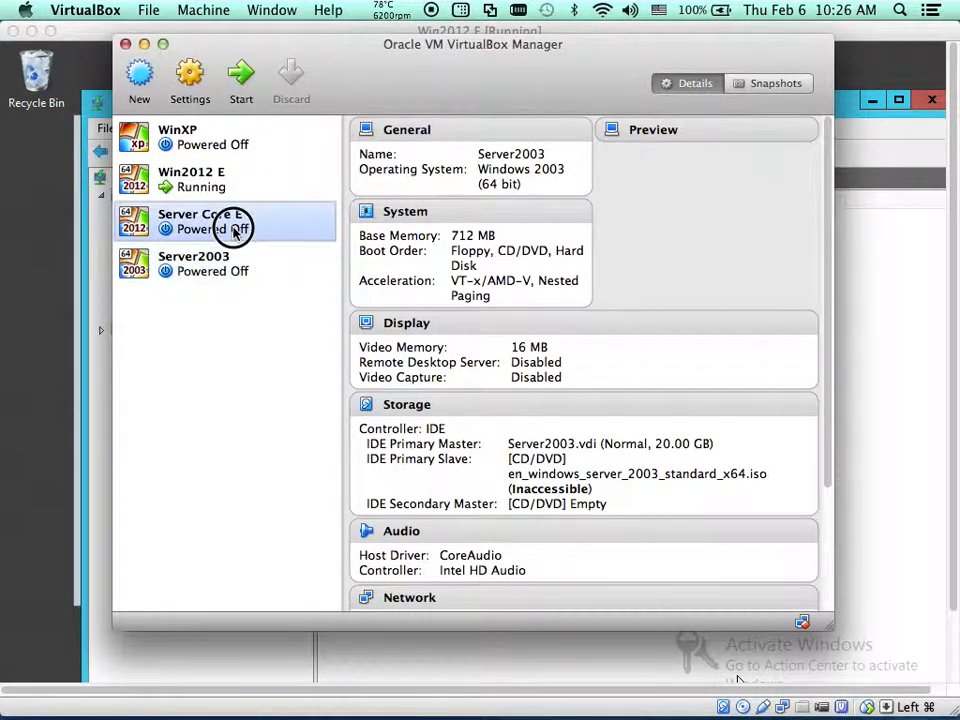
click(194, 84)
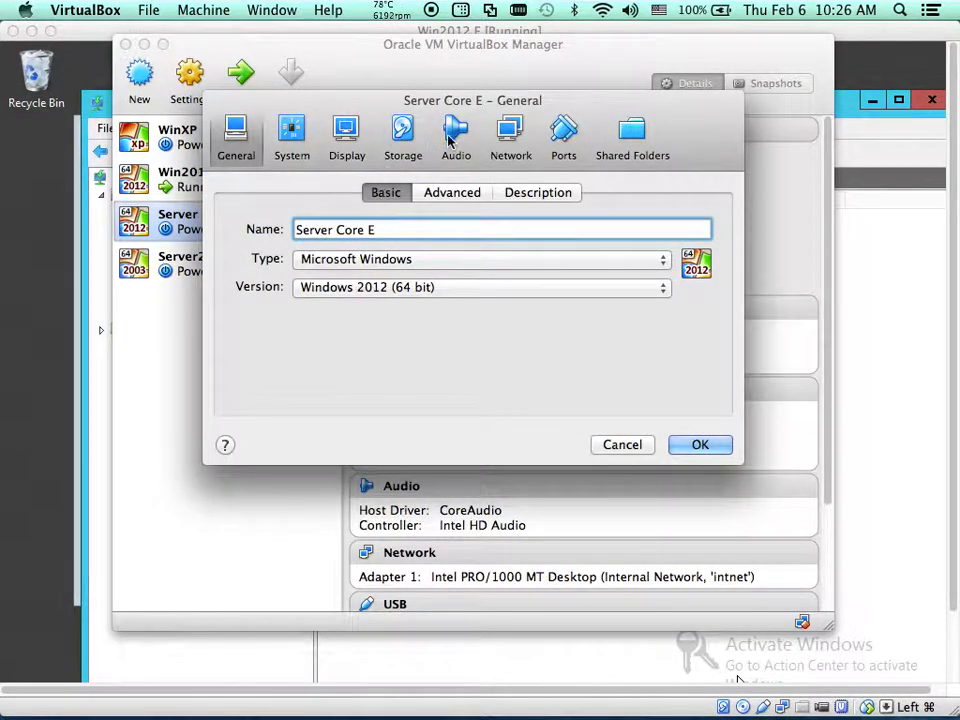
click(507, 138)
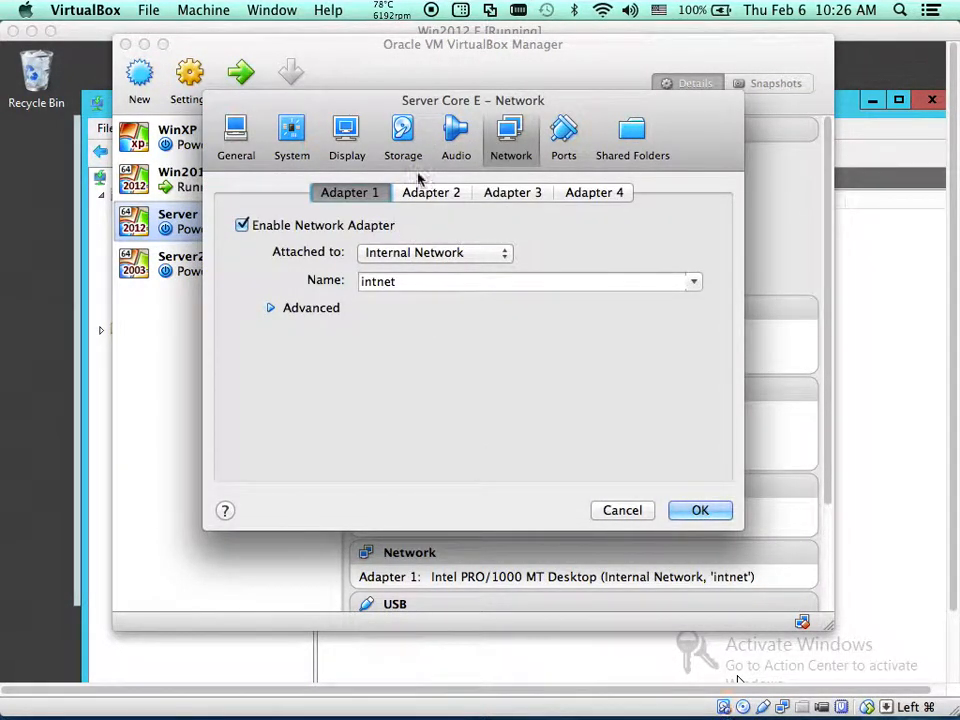
click(300, 132)
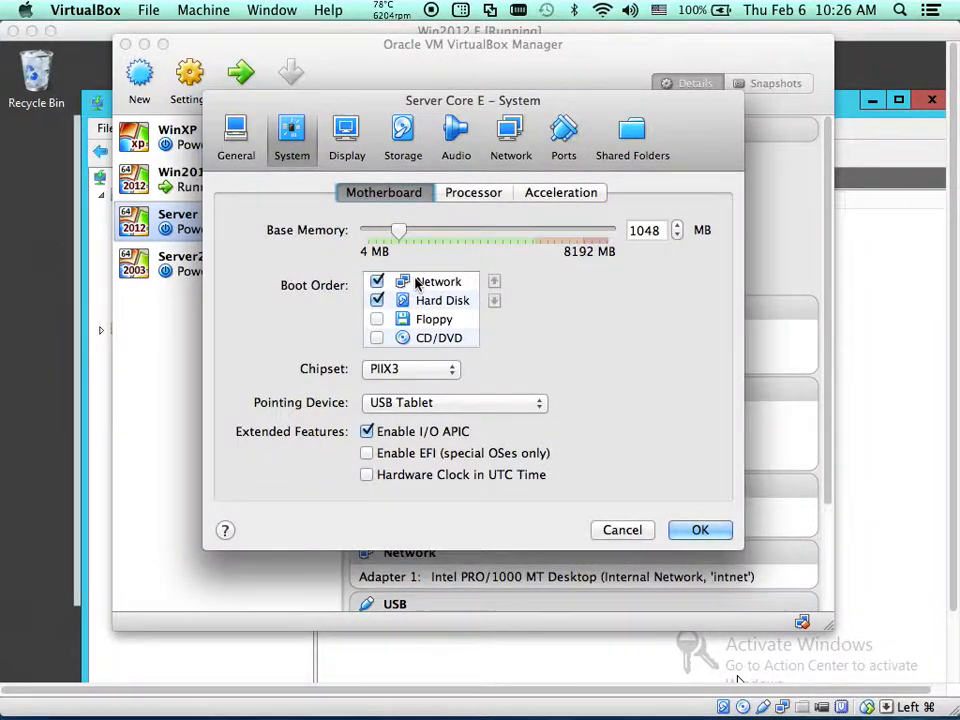
click(688, 529)
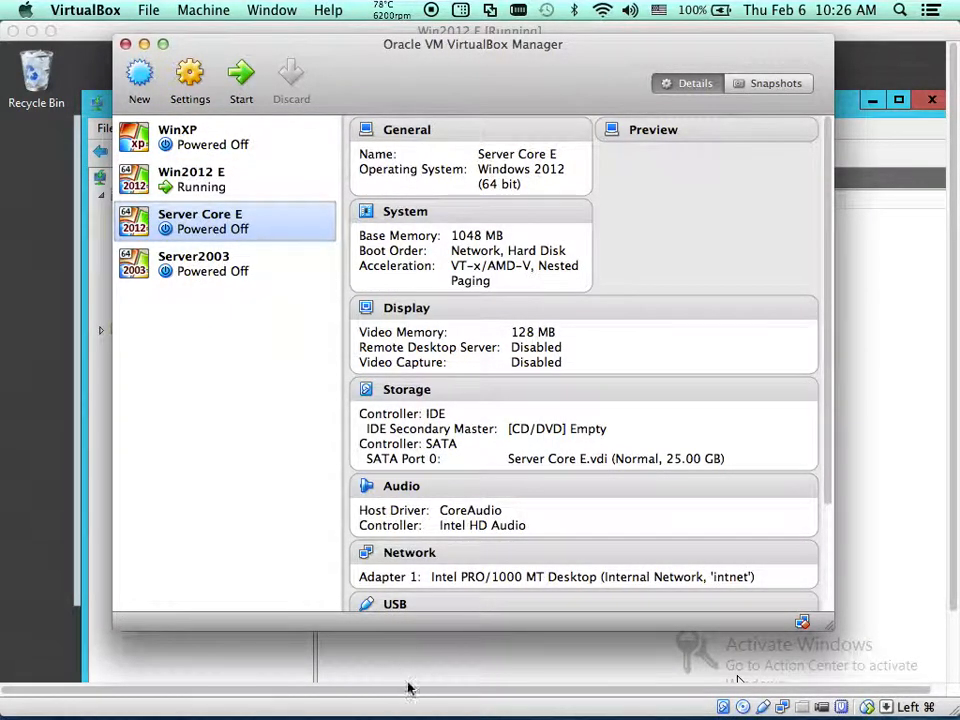
click(47, 489)
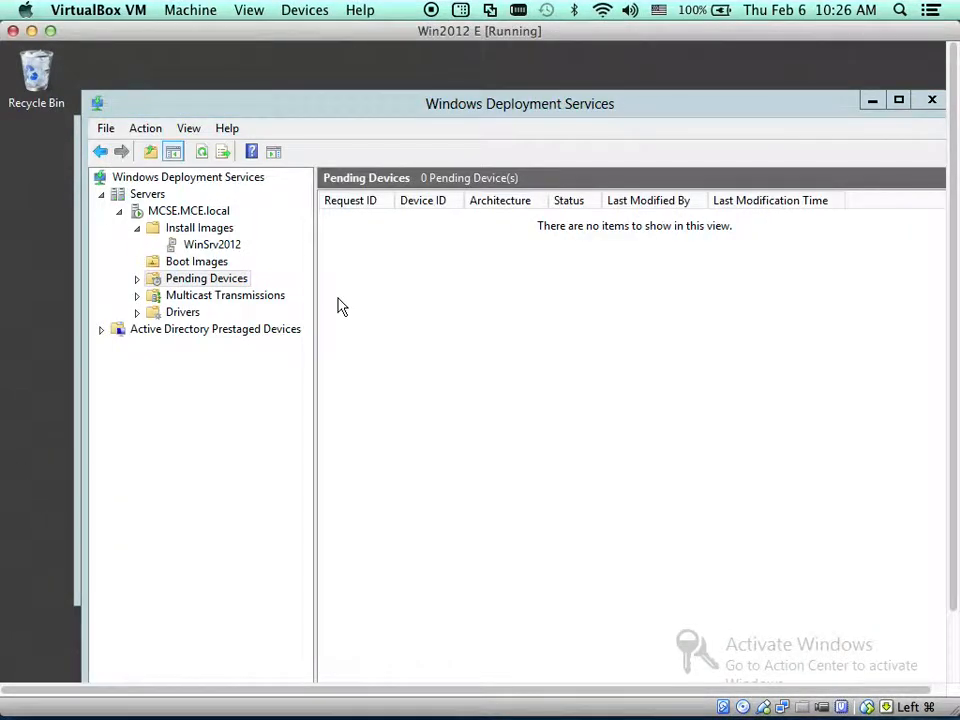
In MCSE.MCE.local properties, set unknown clients to always continue PXE boot and apply
click(196, 214)
right_click(198, 227)
click(187, 208)
right_click(191, 211)
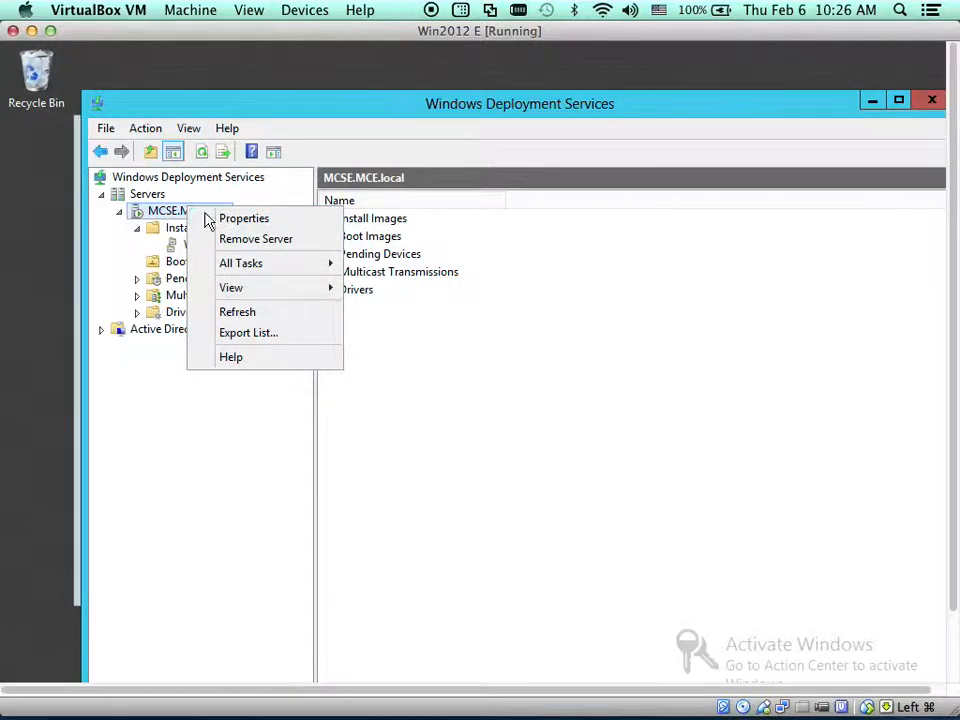
click(210, 216)
click(529, 174)
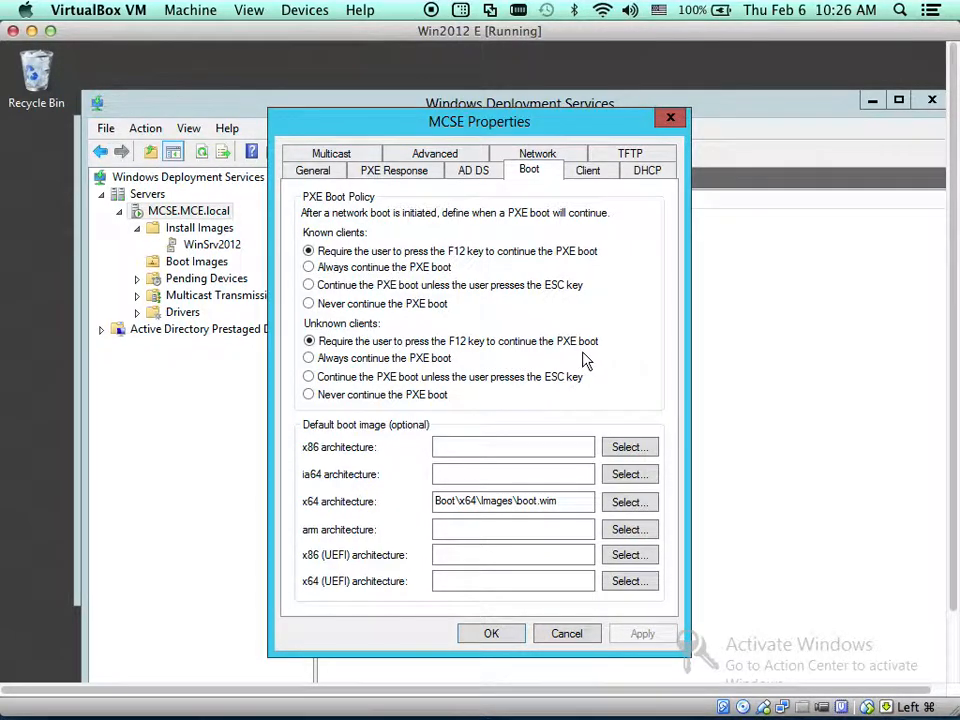
click(309, 359)
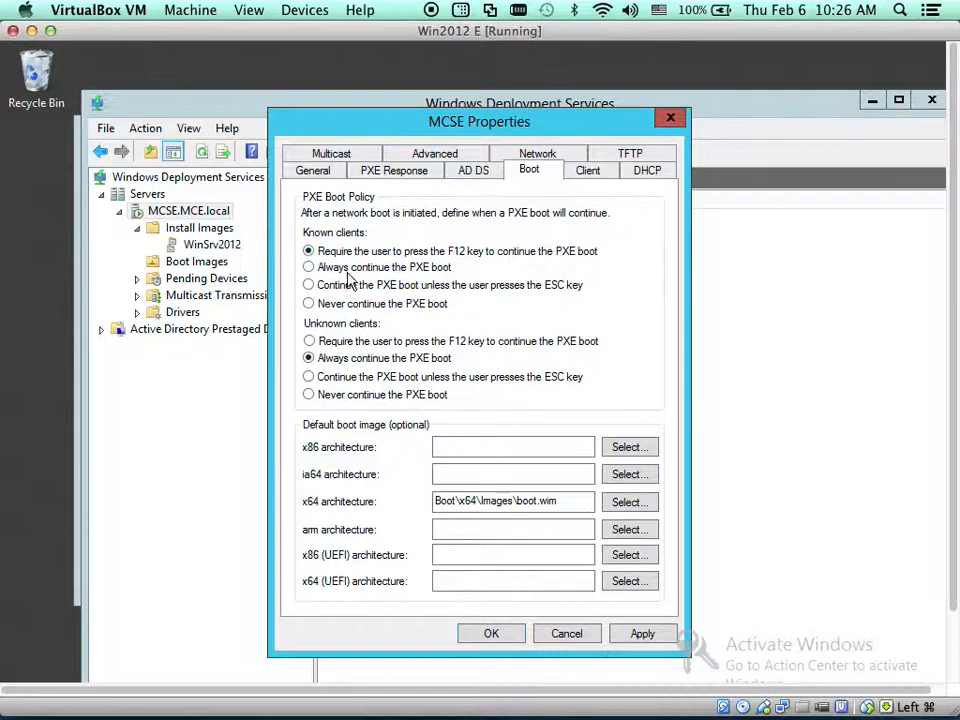
click(644, 634)
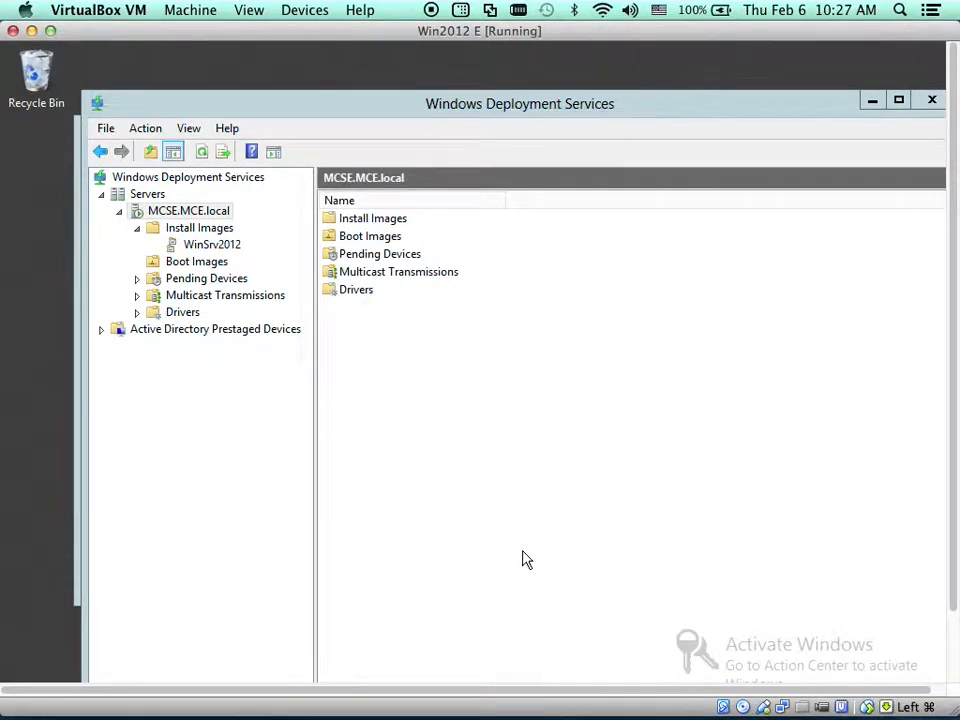
Bring the MCSE server properties back and confirm the boot settings with OK
drag(955, 322, 955, 434)
click(333, 664)
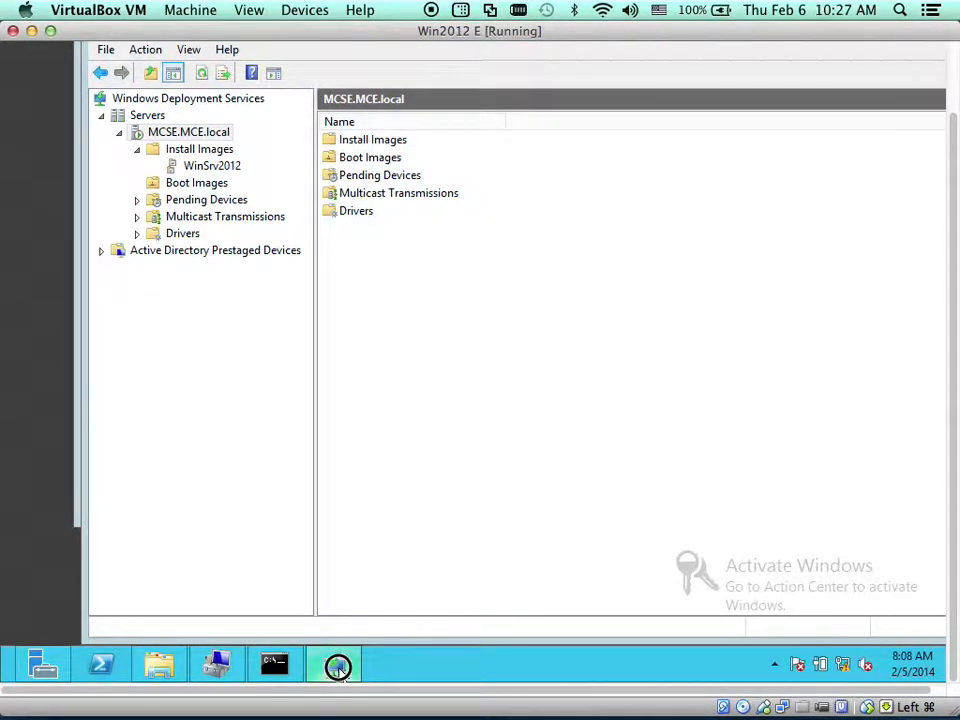
click(490, 555)
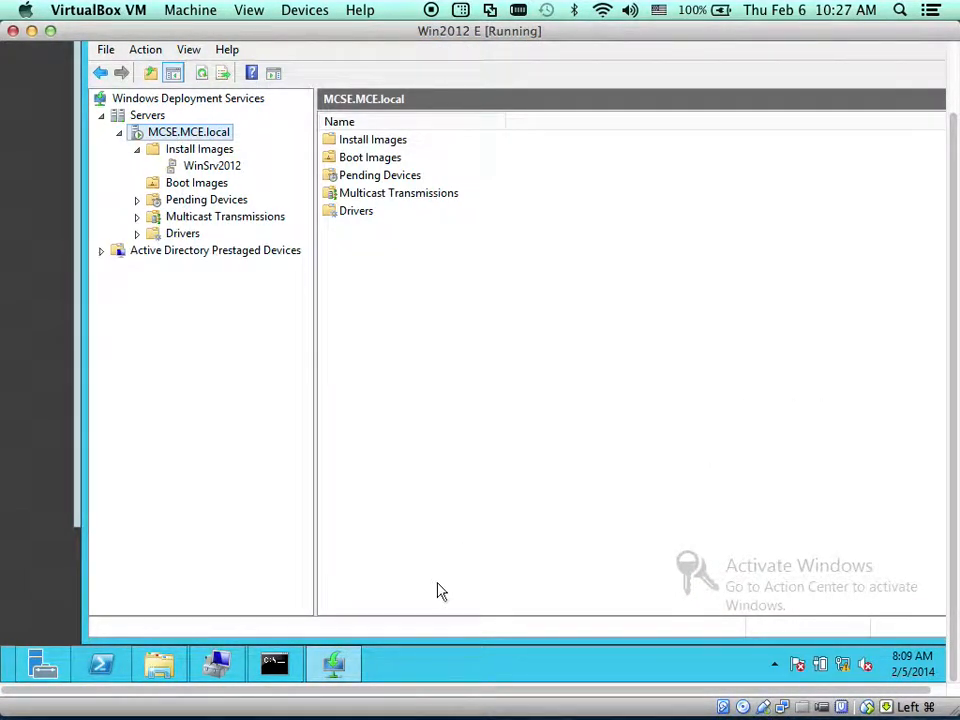
Start the Server Core E VM, keeping Host Drive as the startup disk
mouse_move(855, 710)
click(31, 30)
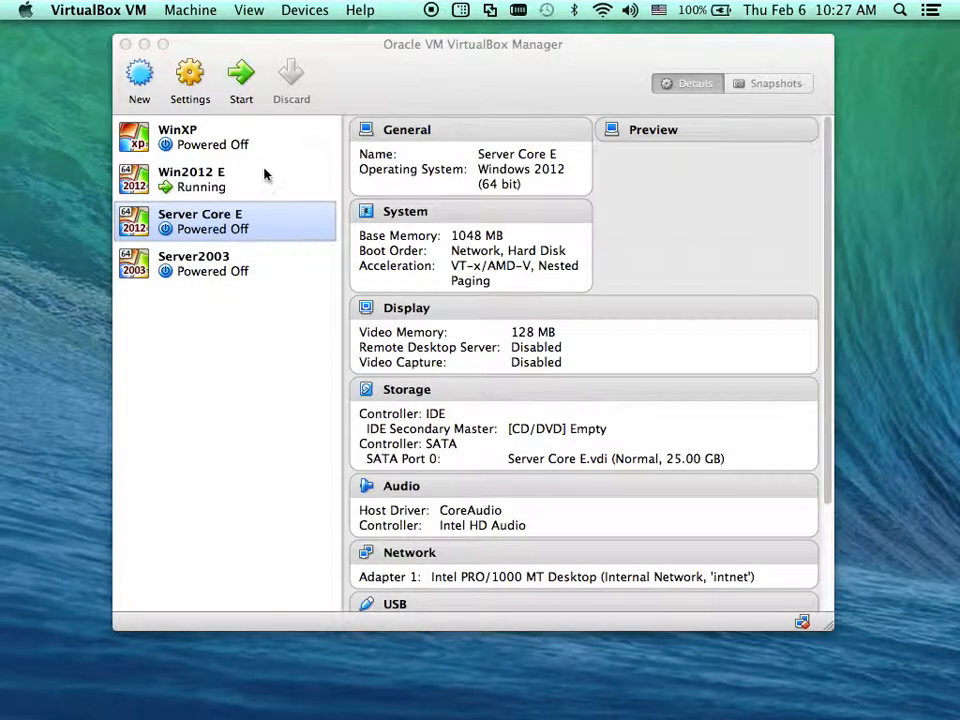
click(248, 84)
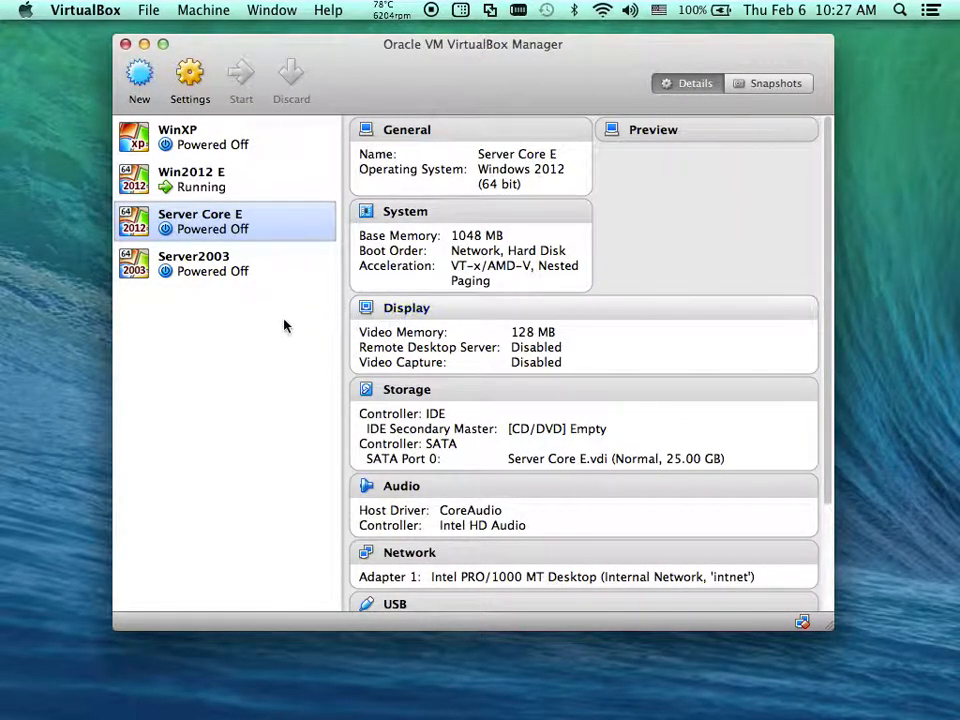
click(270, 270)
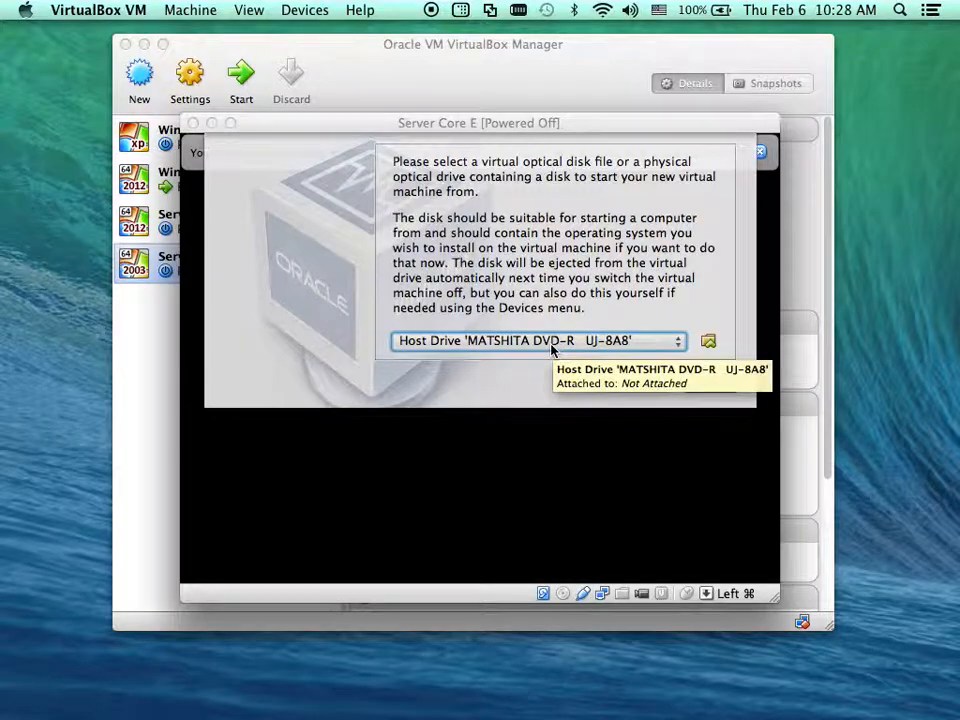
click(551, 344)
click(553, 344)
click(643, 341)
click(645, 347)
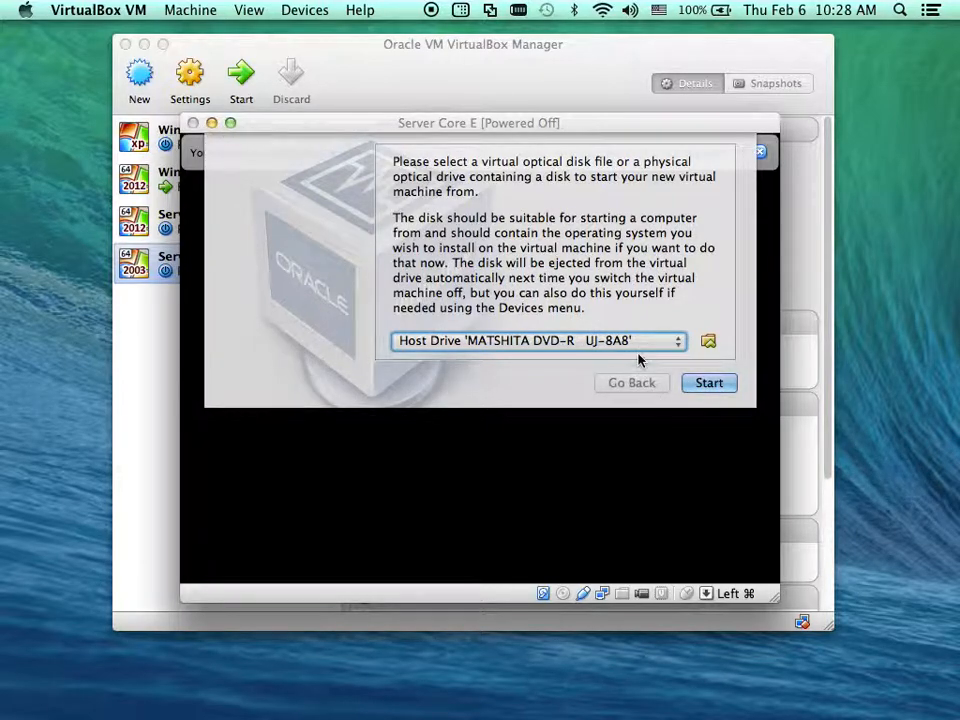
click(719, 389)
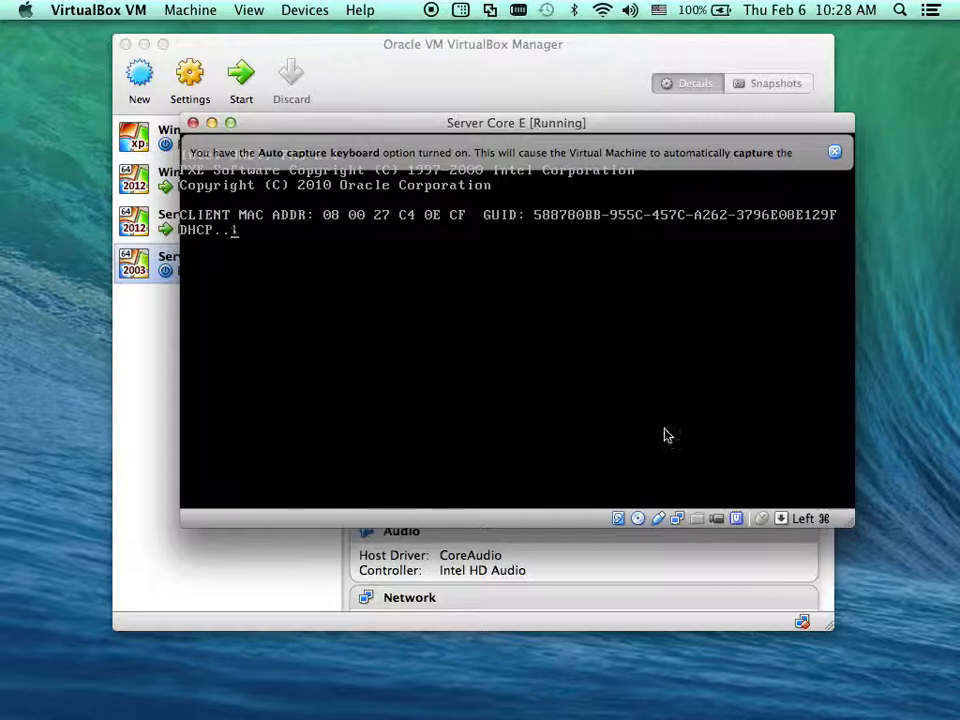
Enlarge and reposition the Server Core E console and dismiss the keyboard capture notice
drag(850, 522, 900, 615)
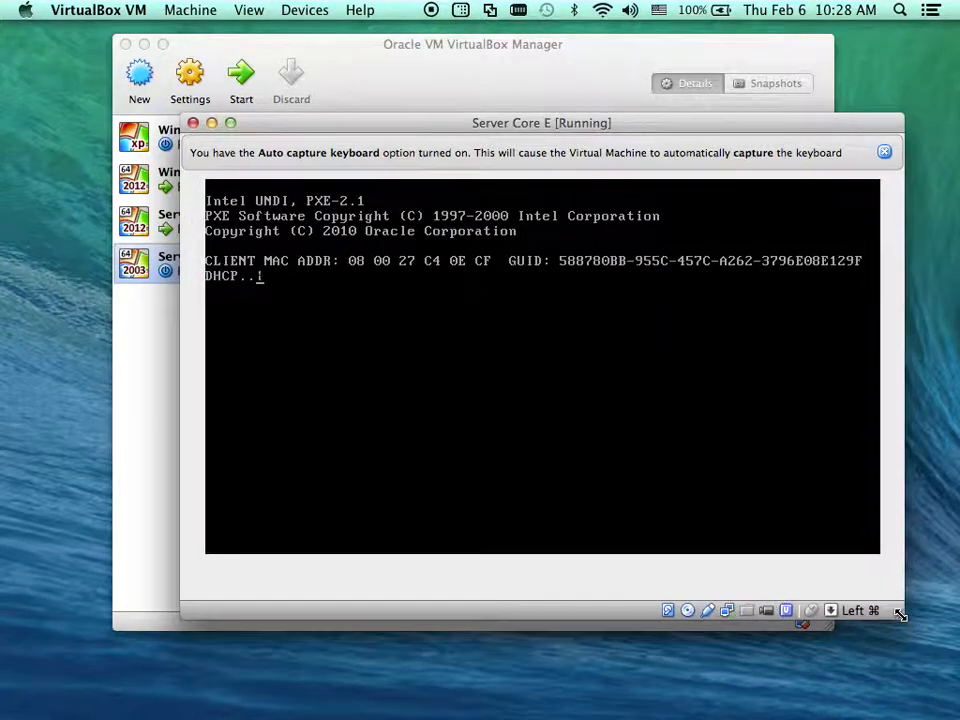
click(885, 152)
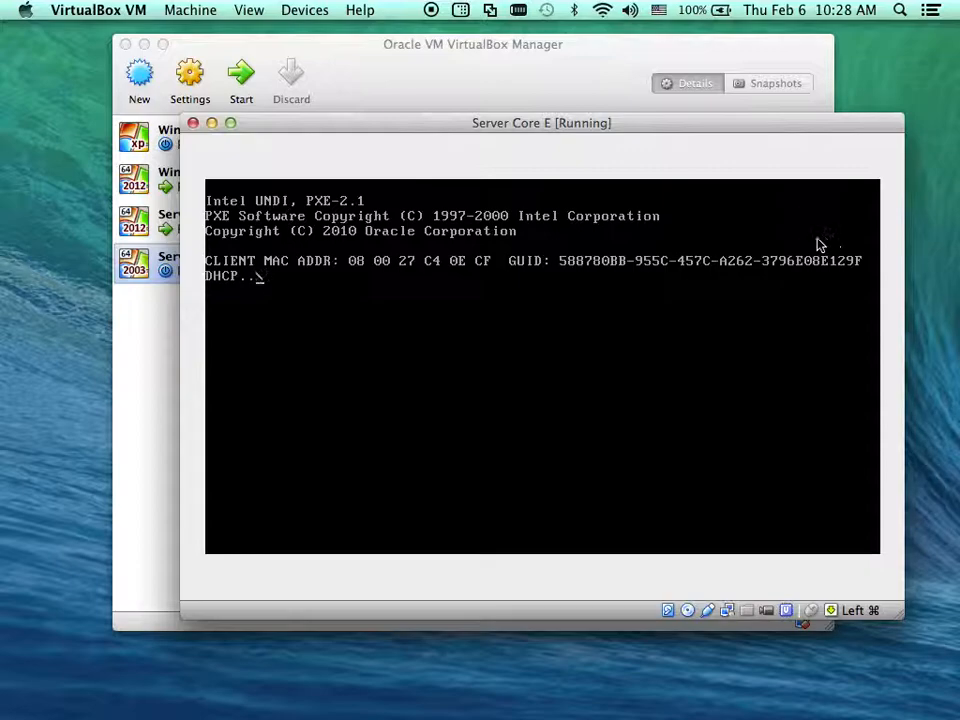
drag(643, 129, 682, 88)
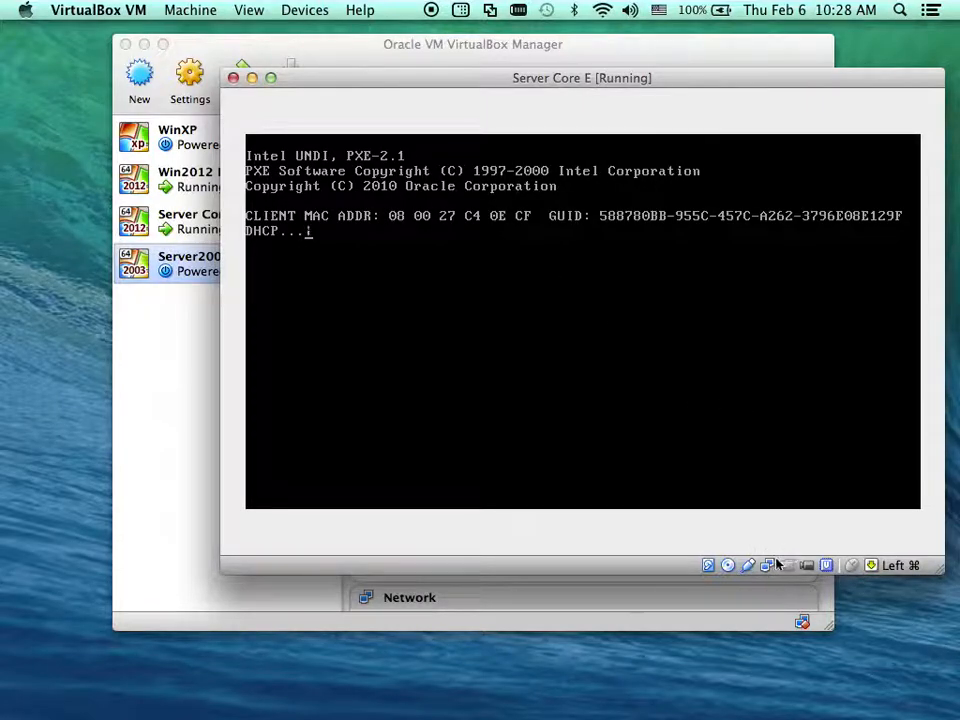
mouse_move(768, 569)
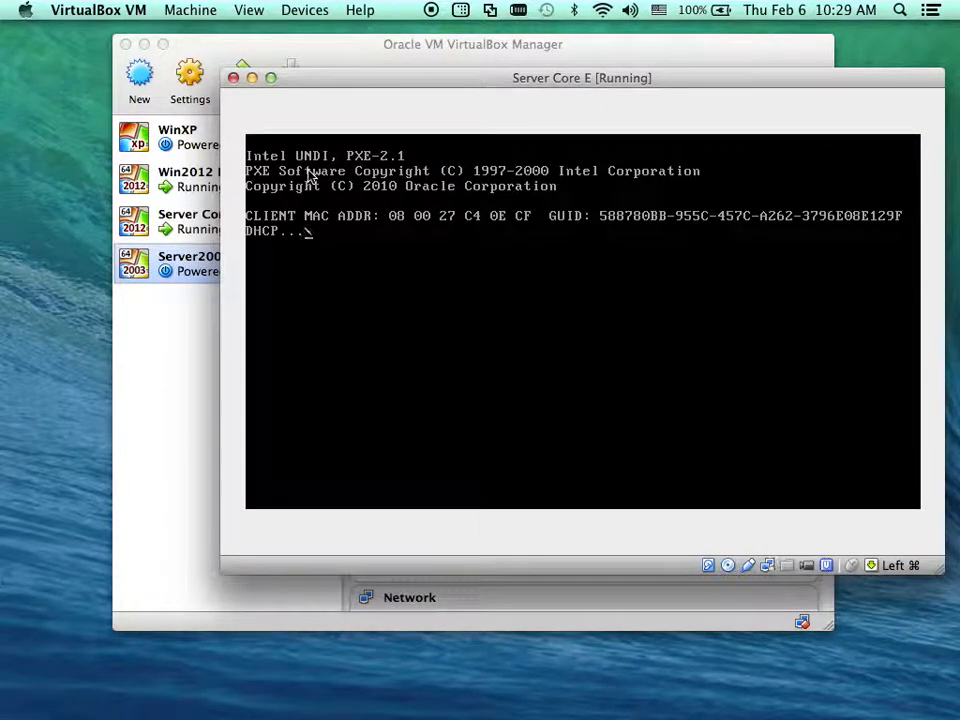
Verify Win2012 E's Adapter 1 uses Internal Network 'intnet', then return to the Server Core E console
click(192, 176)
click(190, 78)
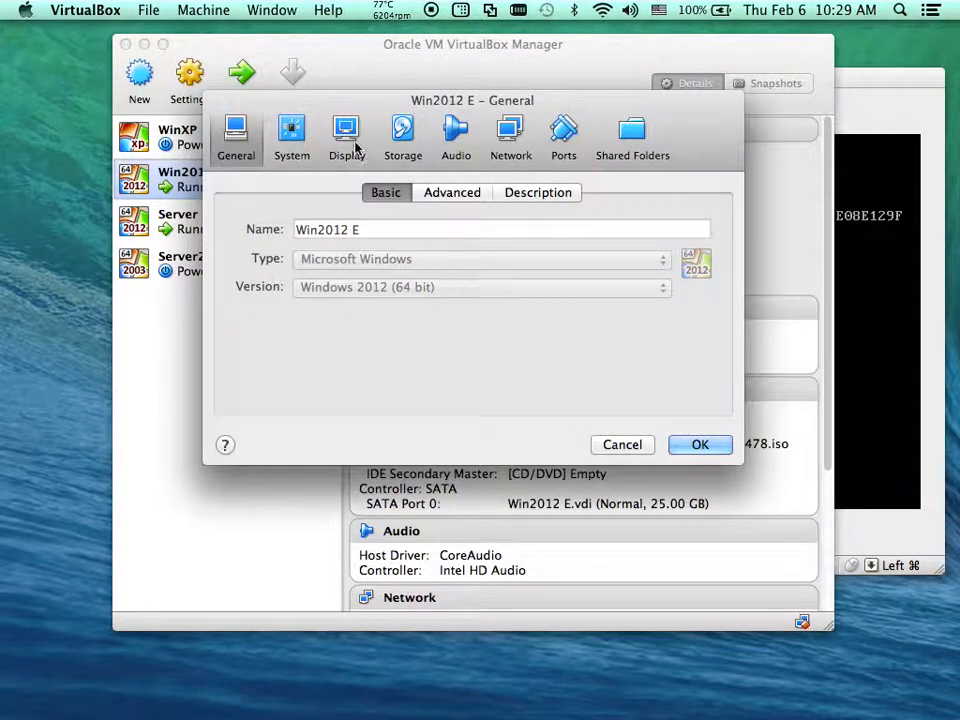
click(506, 142)
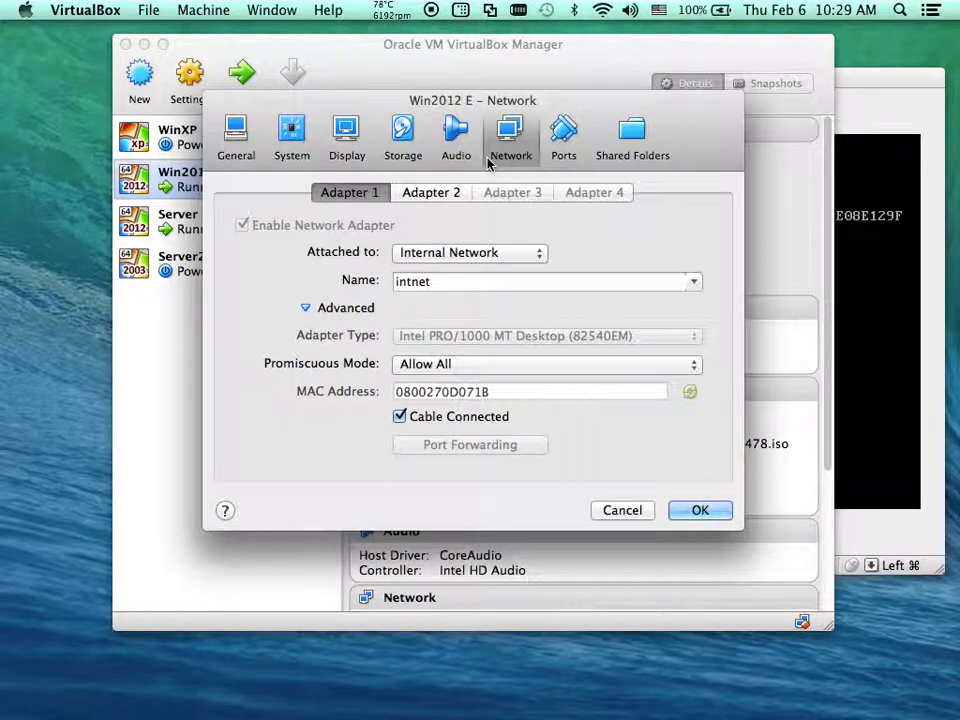
click(431, 255)
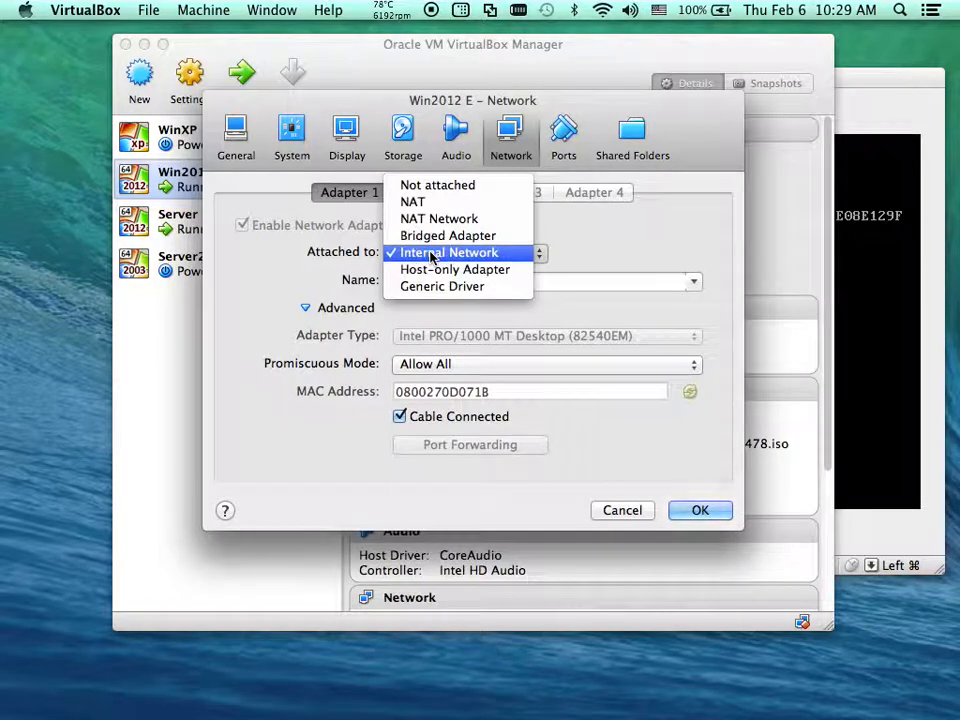
click(431, 254)
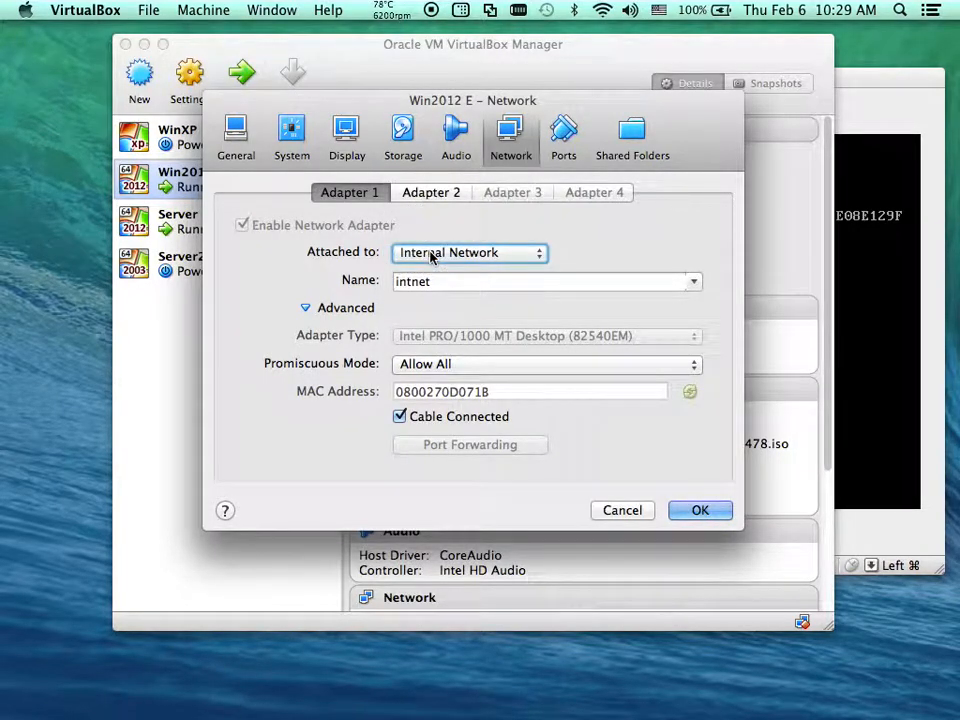
click(441, 194)
click(357, 194)
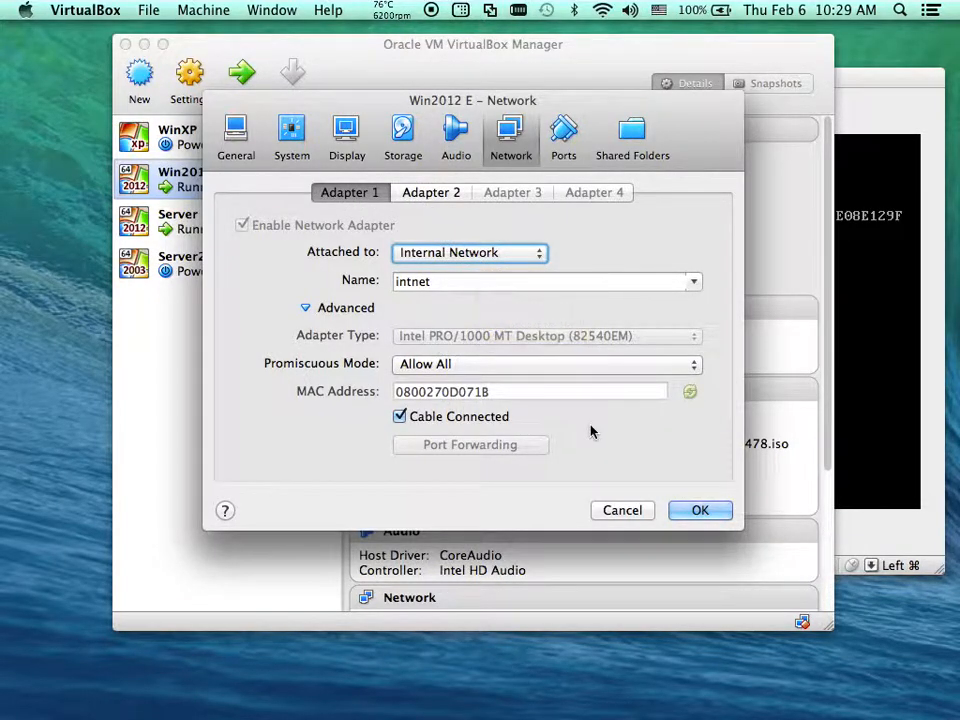
click(699, 510)
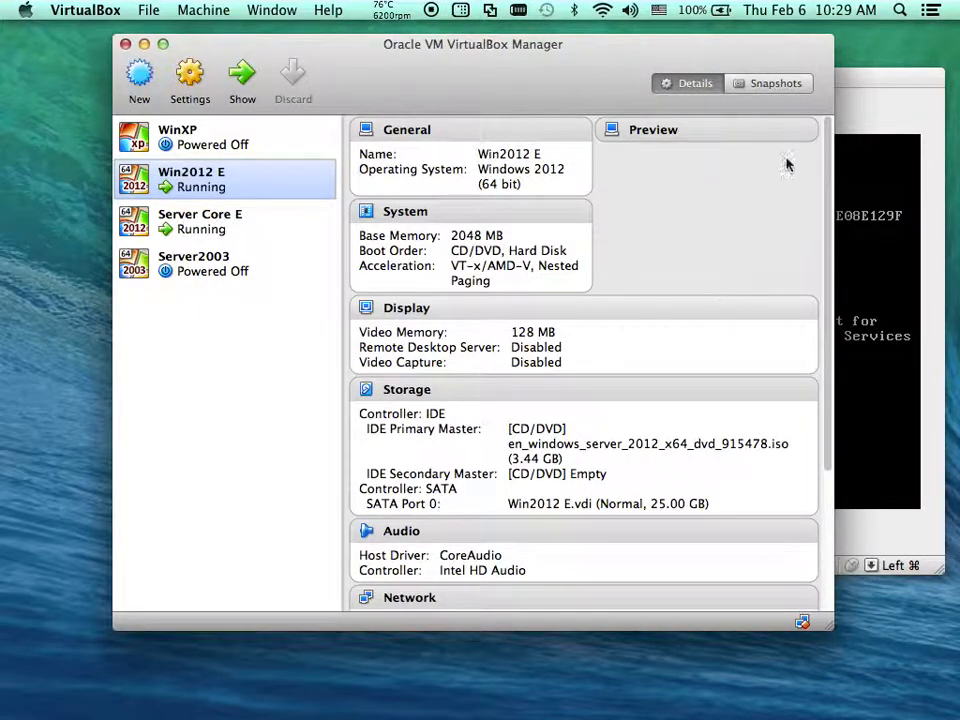
click(853, 88)
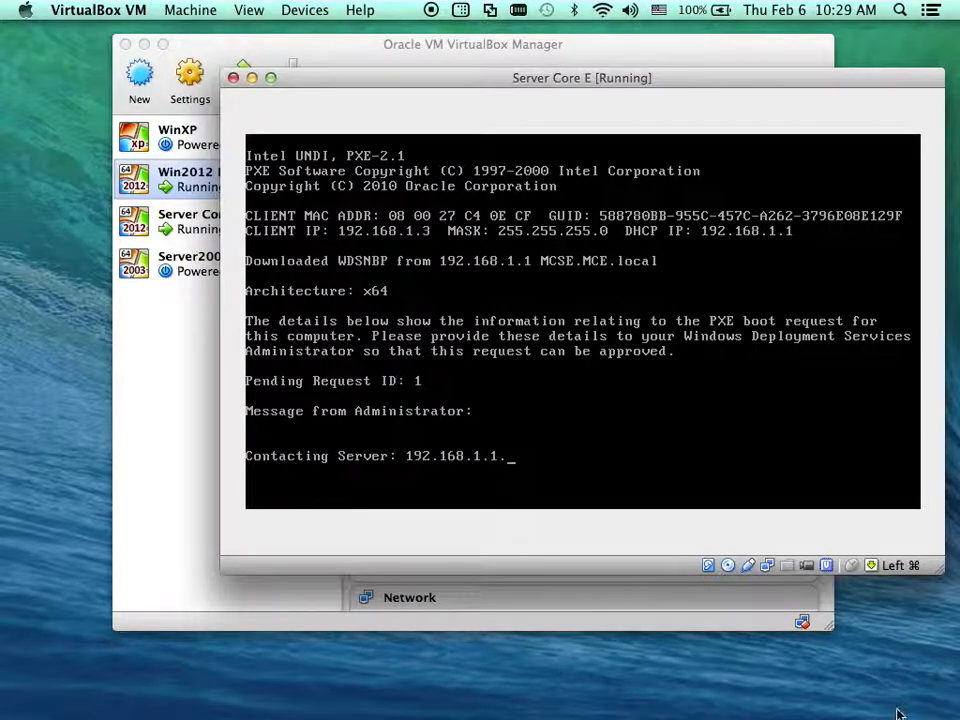
mouse_move(906, 716)
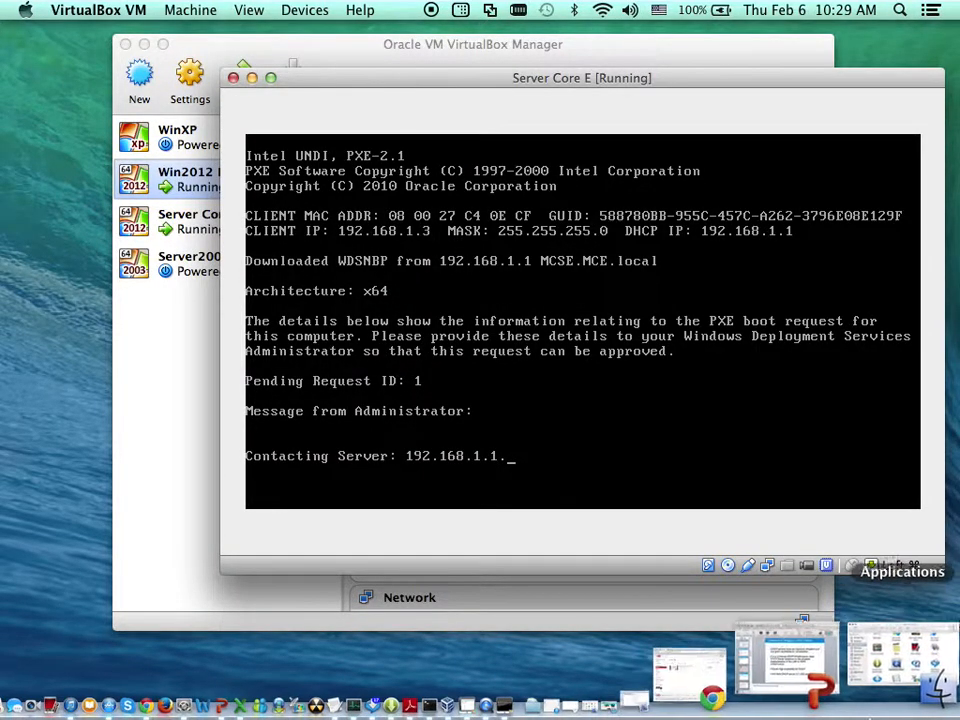
Restore the Win2012 E window and refresh the Pending Devices list in WDS
click(912, 712)
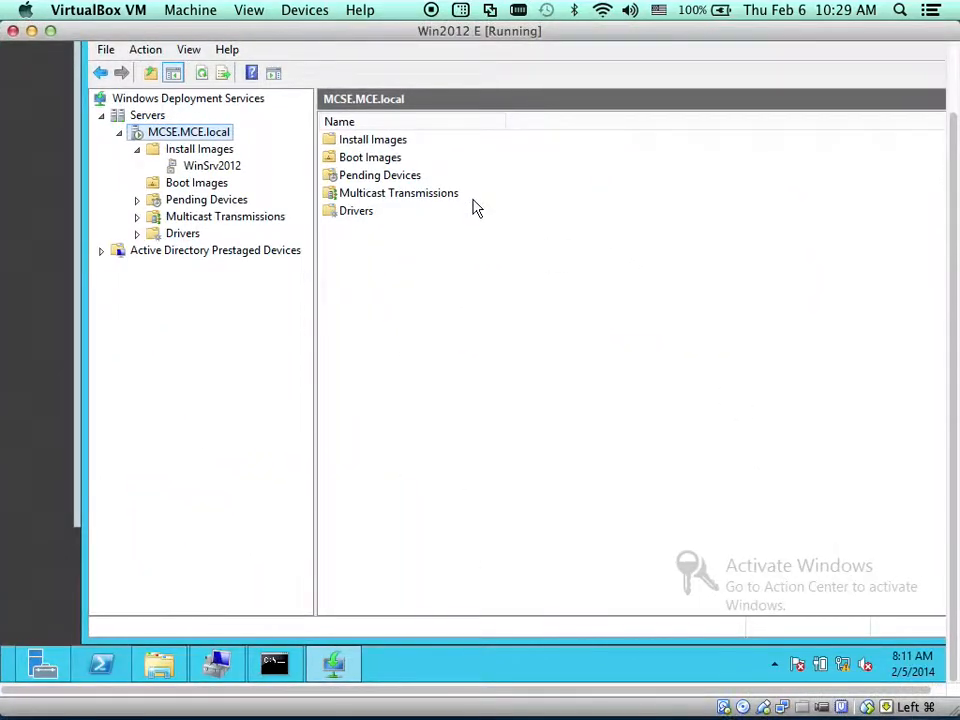
click(190, 202)
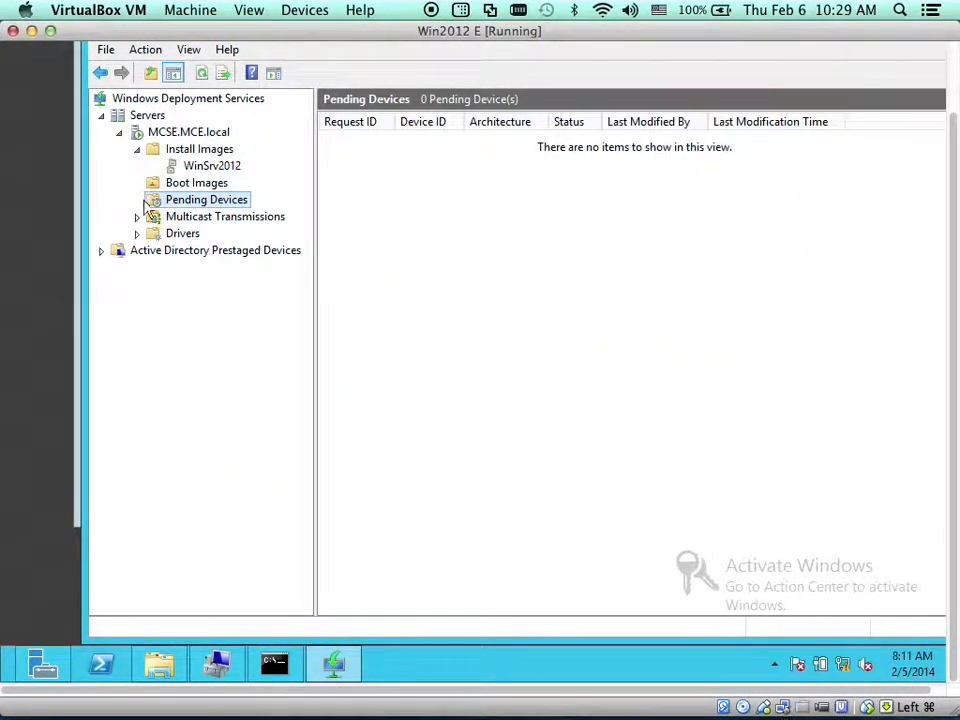
right_click(417, 211)
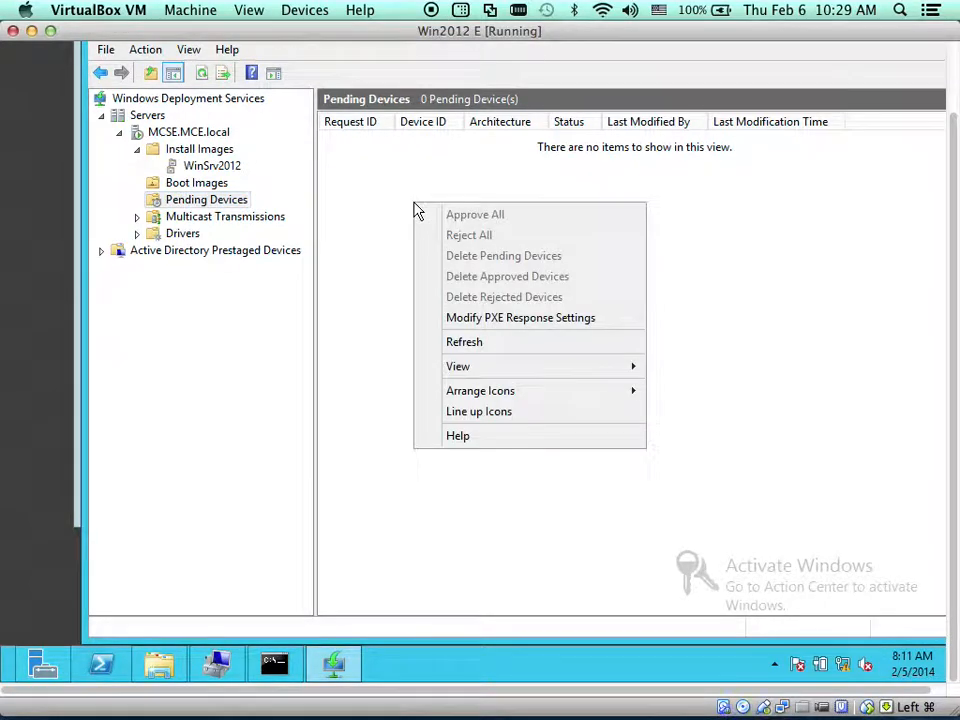
click(459, 343)
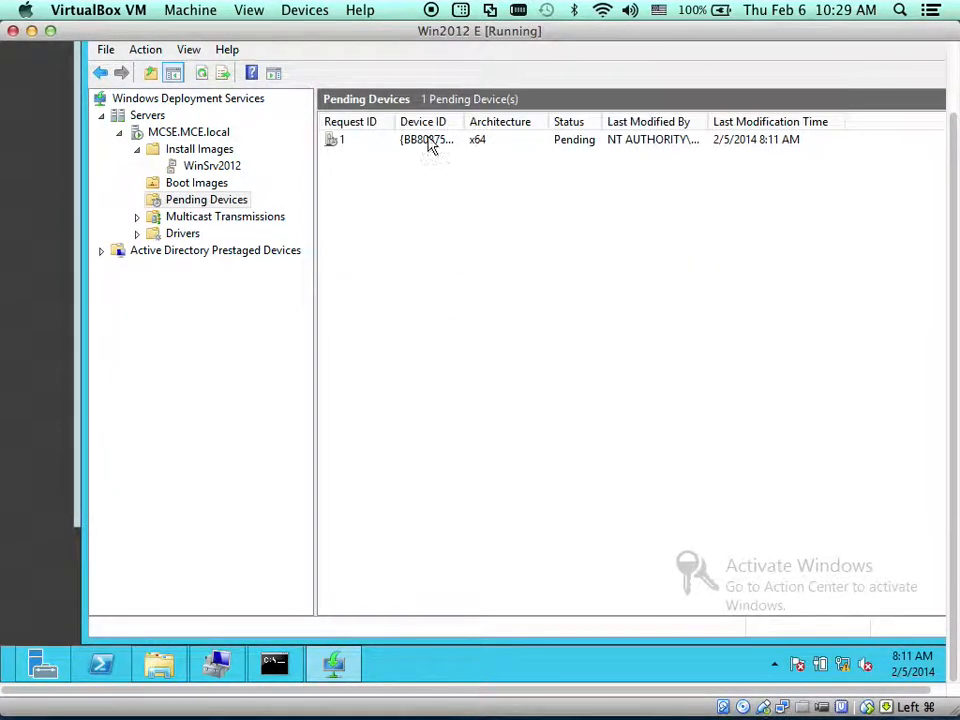
drag(394, 121, 471, 128)
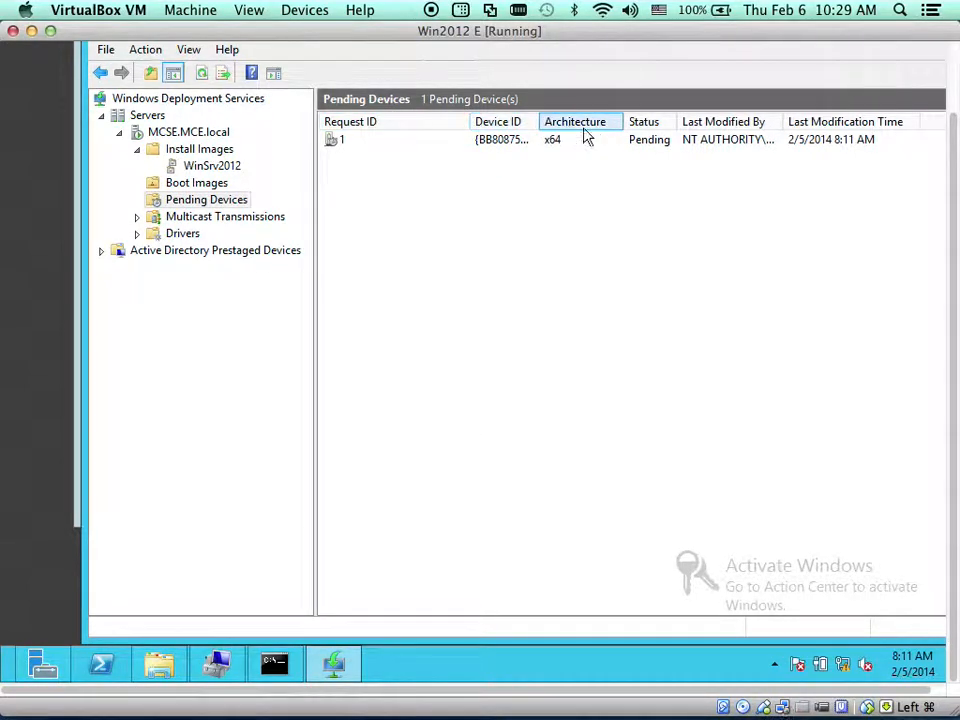
Approve pending device request 1 and adjust the Win2012 E window position
click(437, 144)
right_click(435, 144)
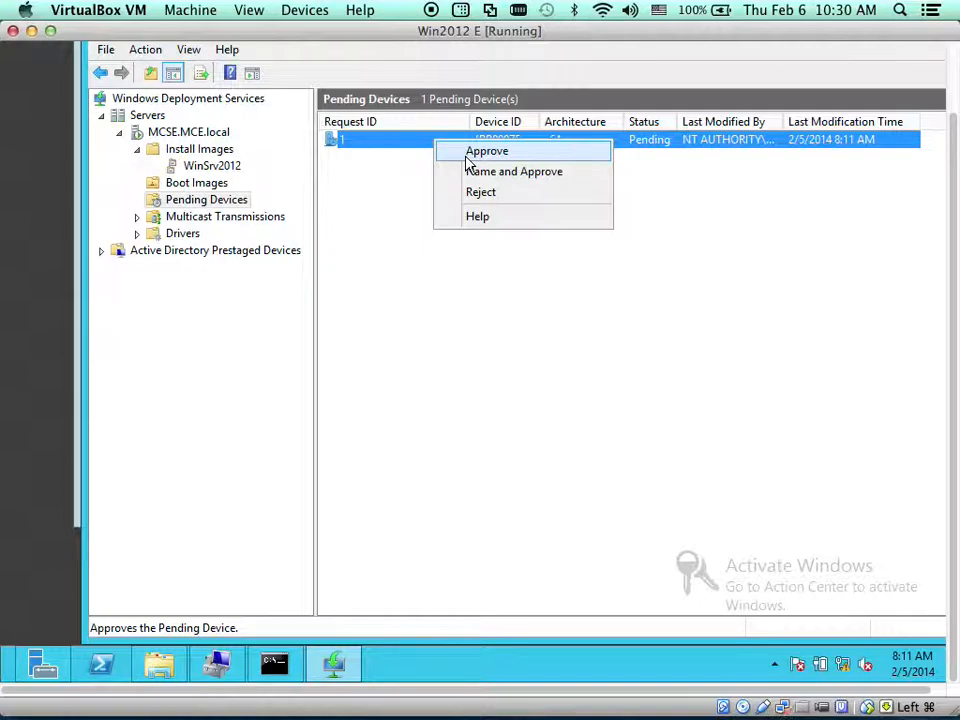
click(467, 155)
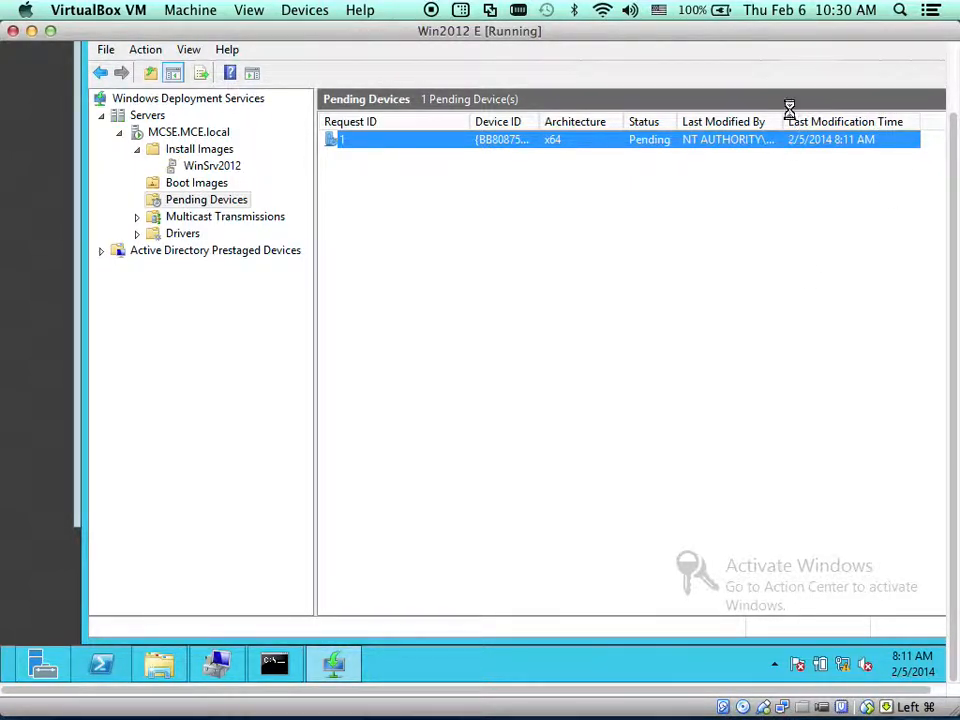
drag(793, 30, 810, 47)
drag(935, 201, 933, 134)
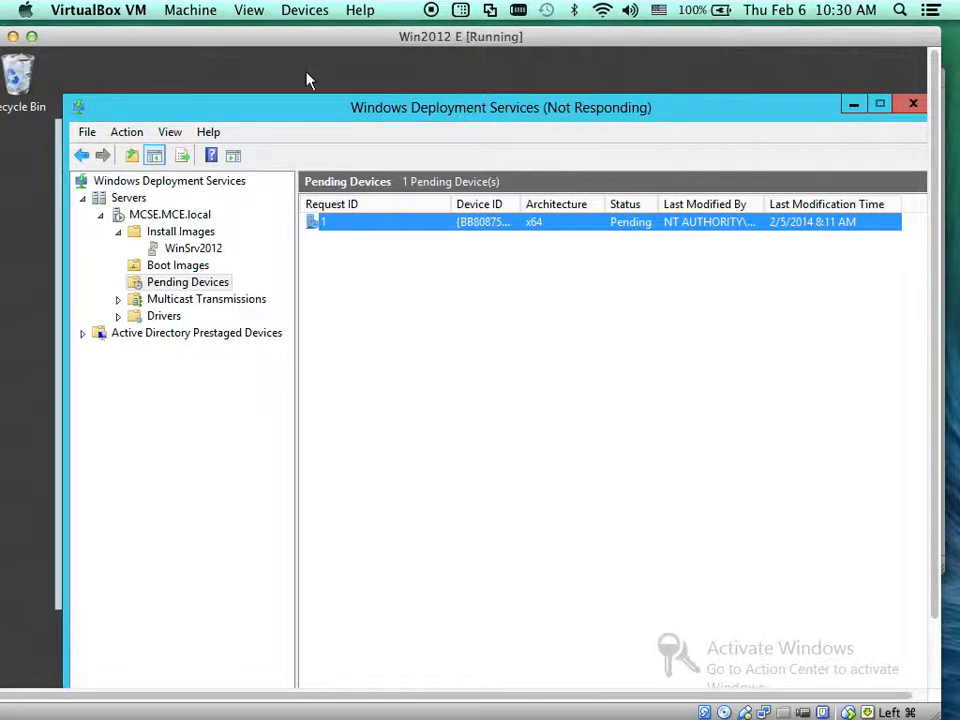
drag(73, 40, 124, 42)
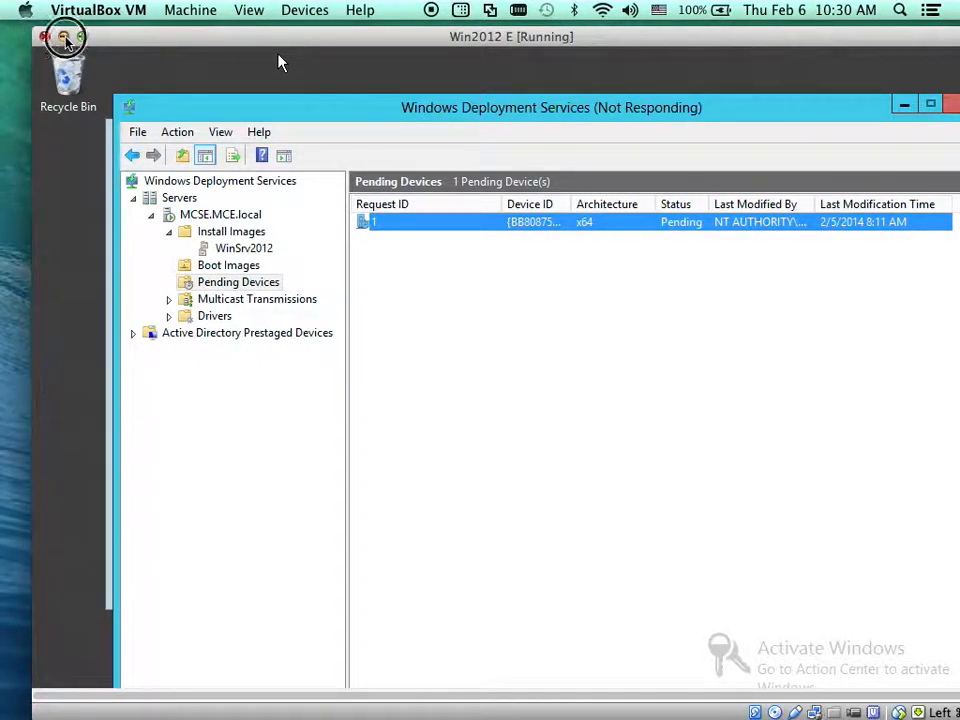
Follow Server Core E loading boot.wim from 192.168.1.1 until the Windows logo appears
click(64, 40)
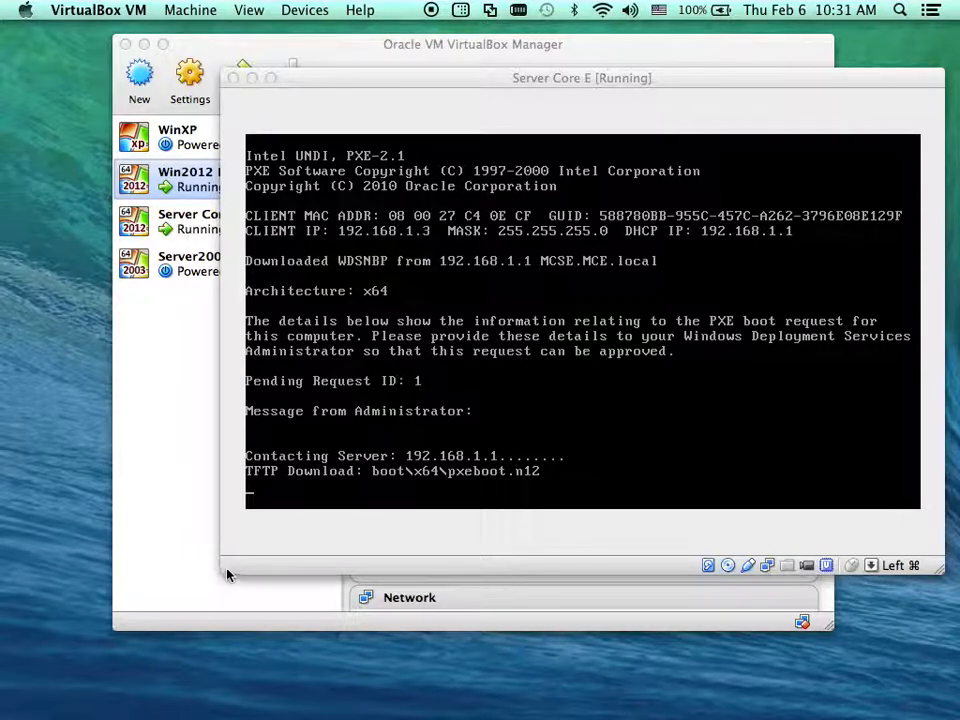
drag(598, 80, 534, 68)
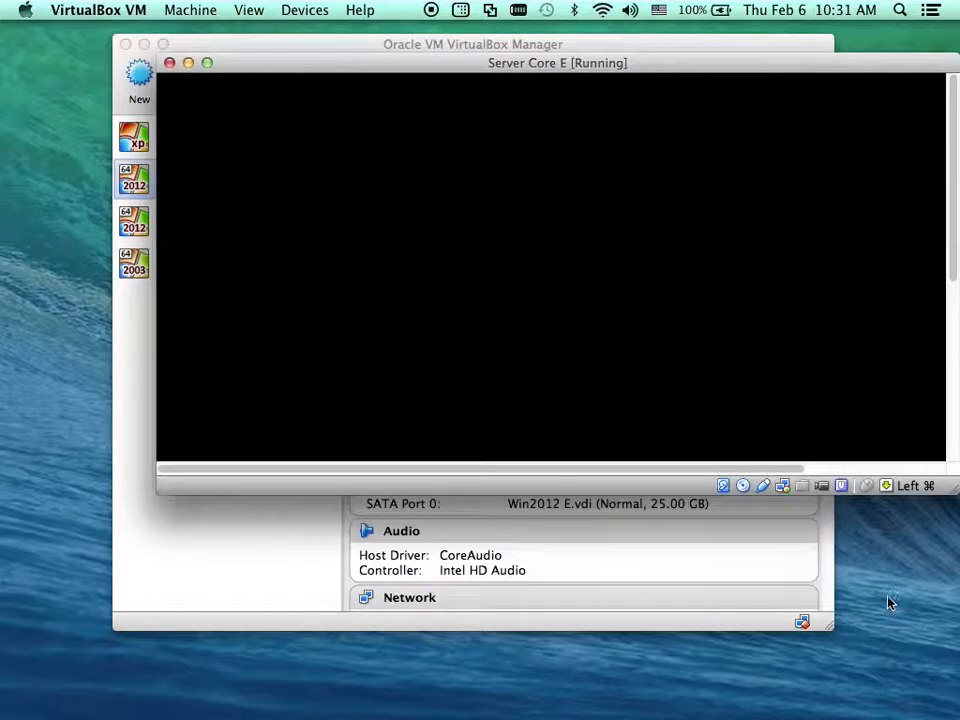
drag(954, 489, 942, 650)
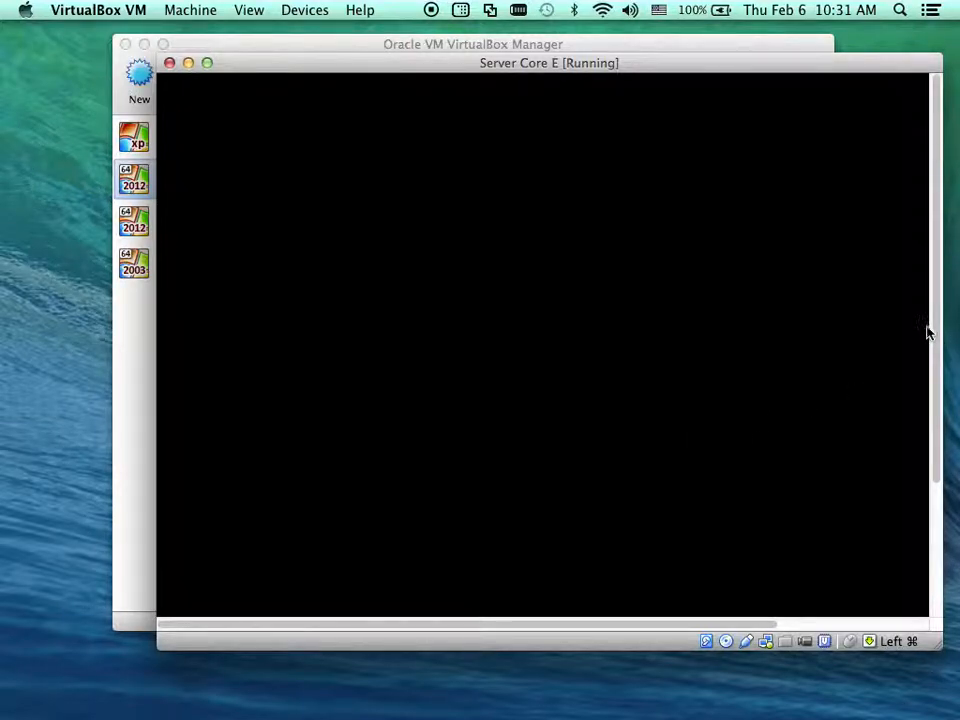
drag(937, 347, 931, 462)
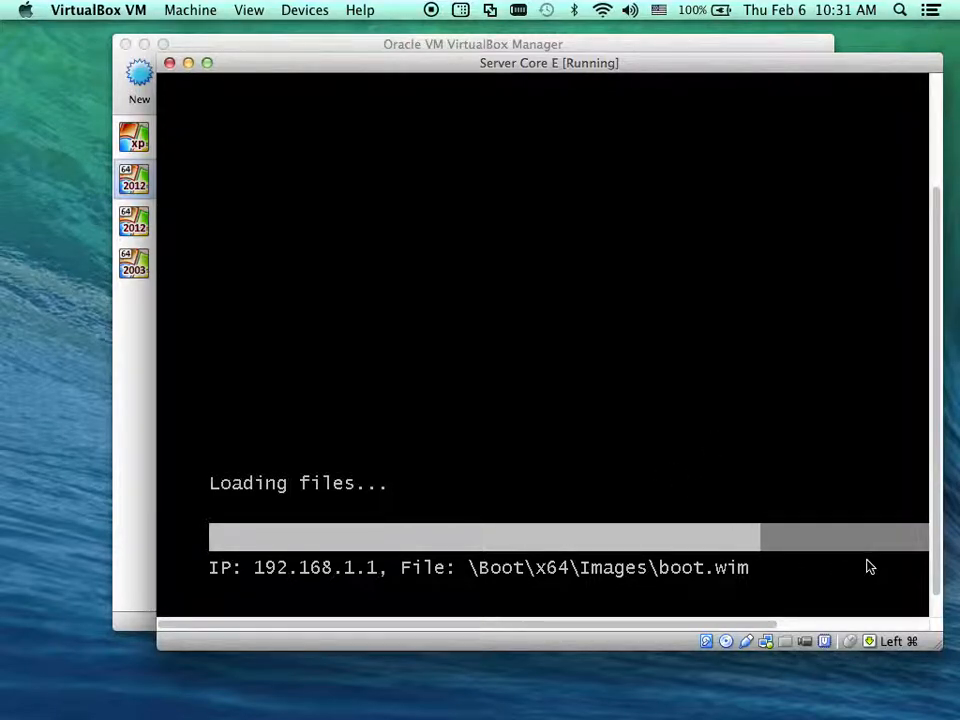
click(936, 435)
drag(936, 435, 928, 311)
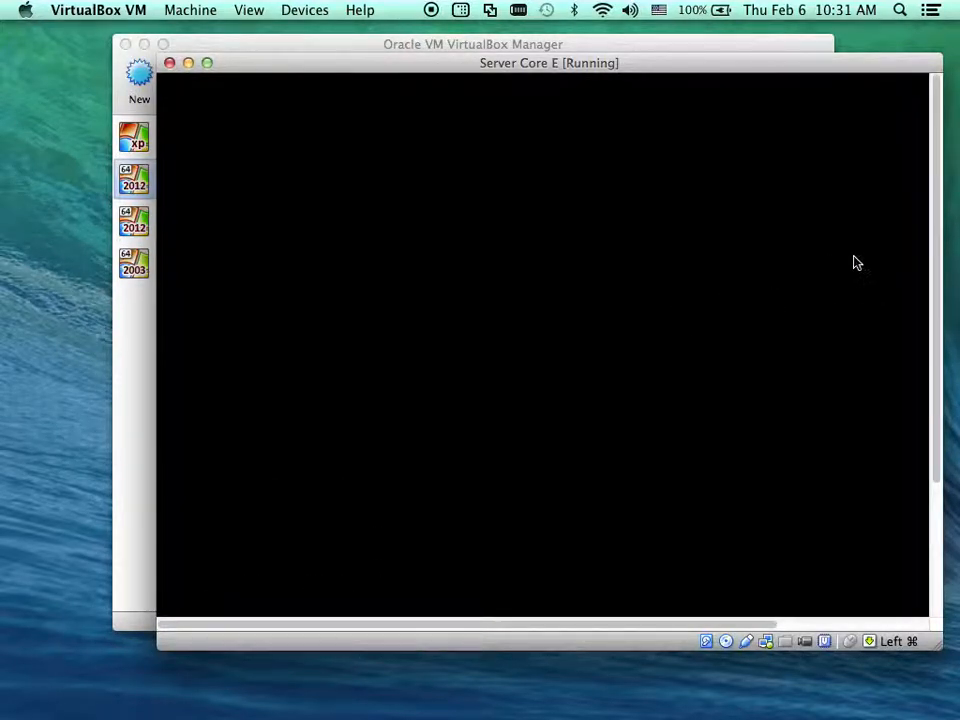
drag(937, 288, 920, 432)
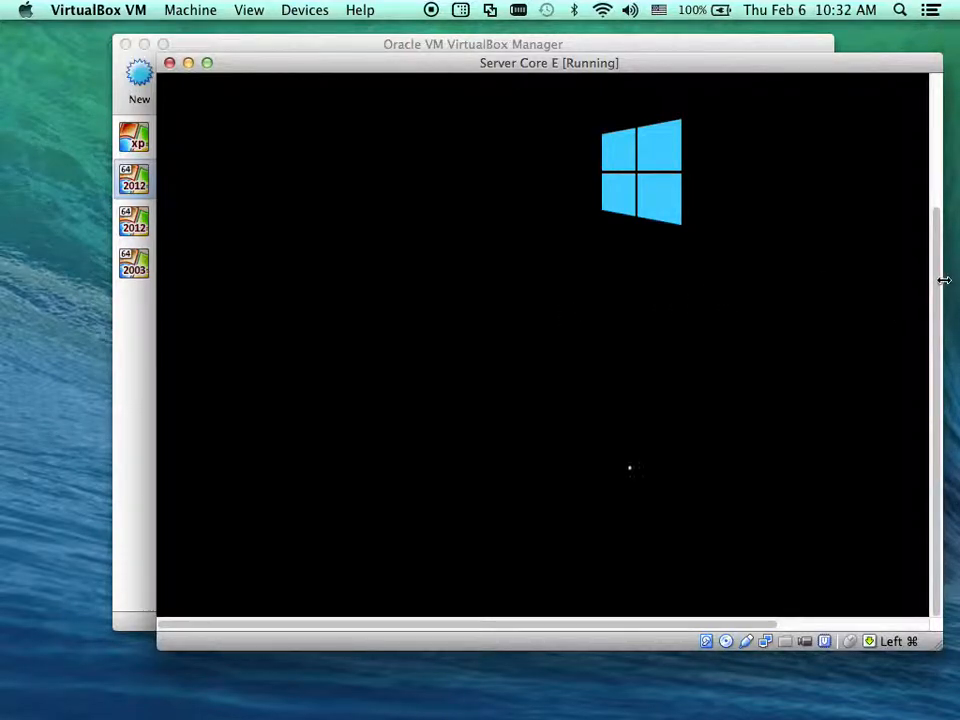
Resize and reposition the Server Core E window until the English (United States) locale page appears
drag(937, 287, 936, 180)
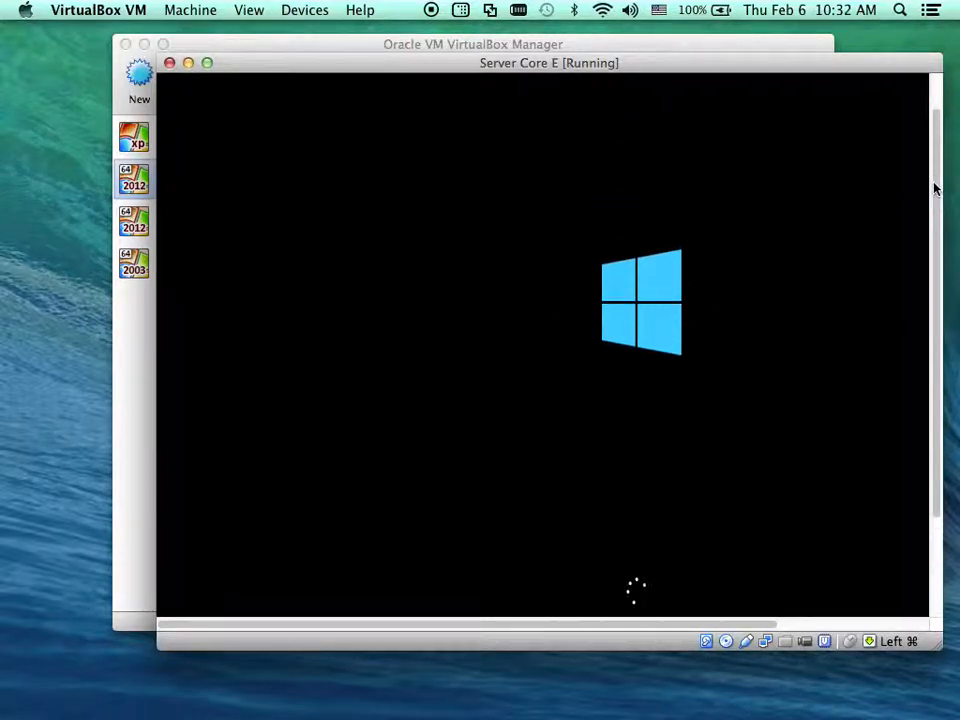
drag(158, 323, 58, 322)
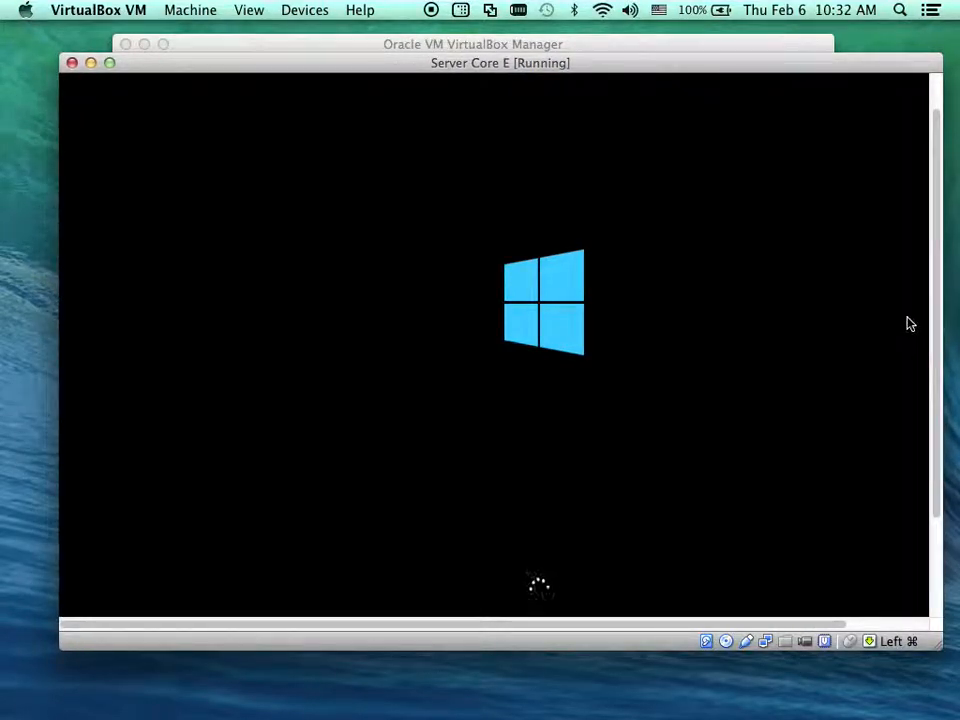
drag(946, 317, 949, 316)
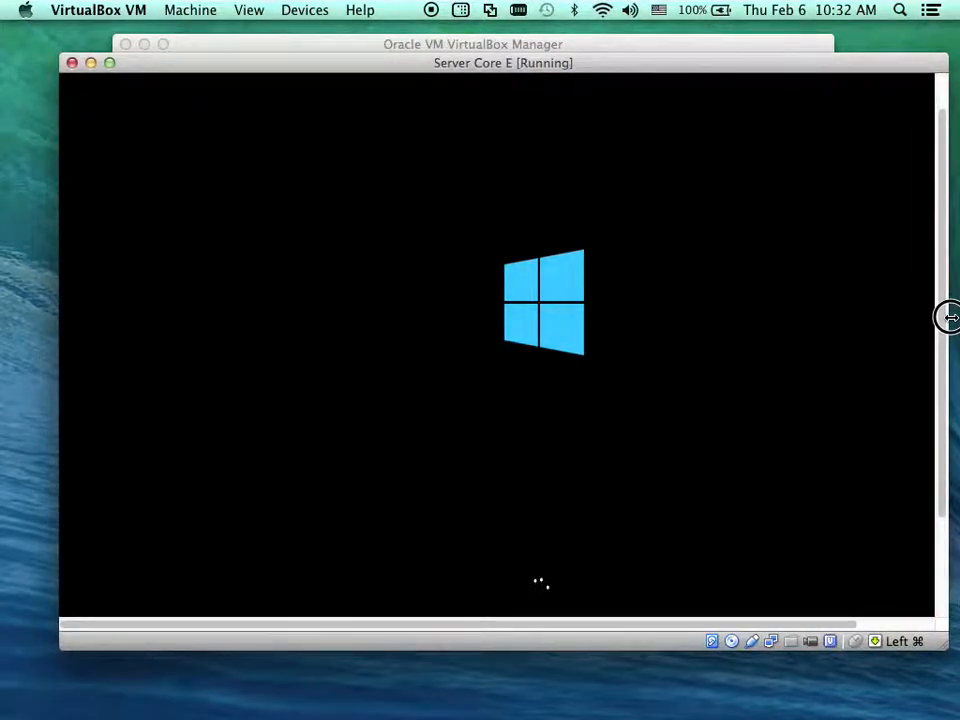
drag(648, 62, 613, 54)
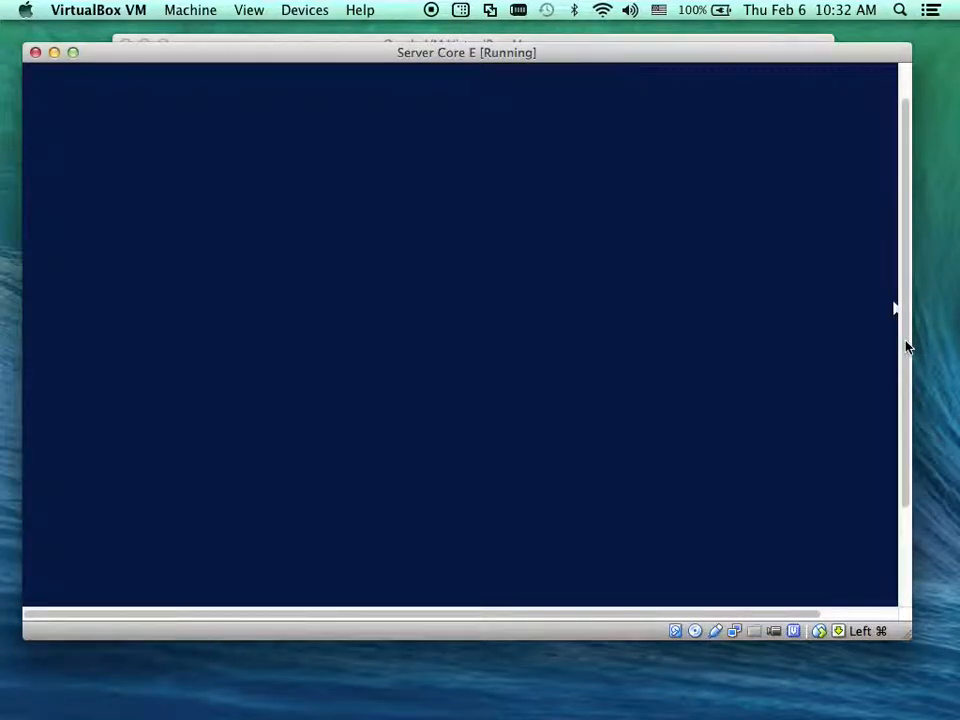
drag(906, 345, 888, 472)
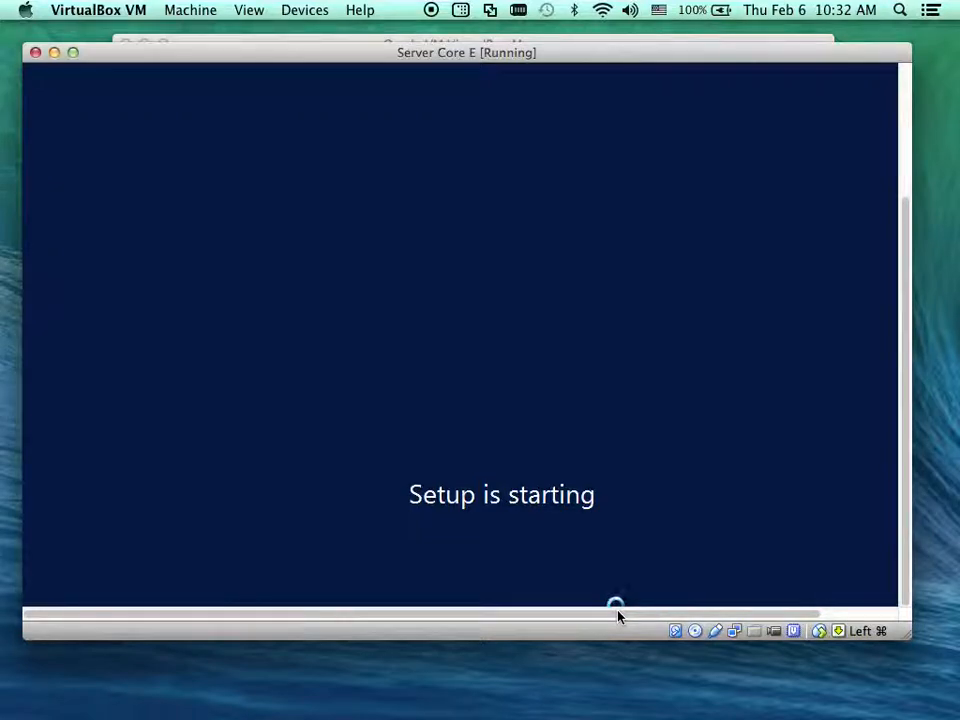
drag(618, 616, 659, 622)
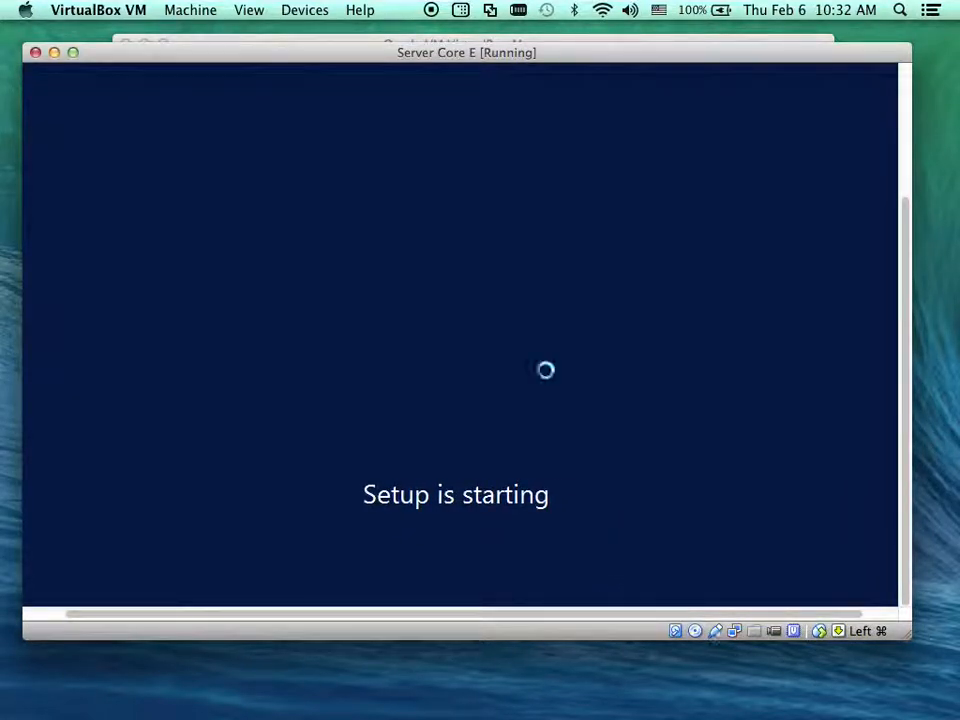
drag(352, 58, 377, 63)
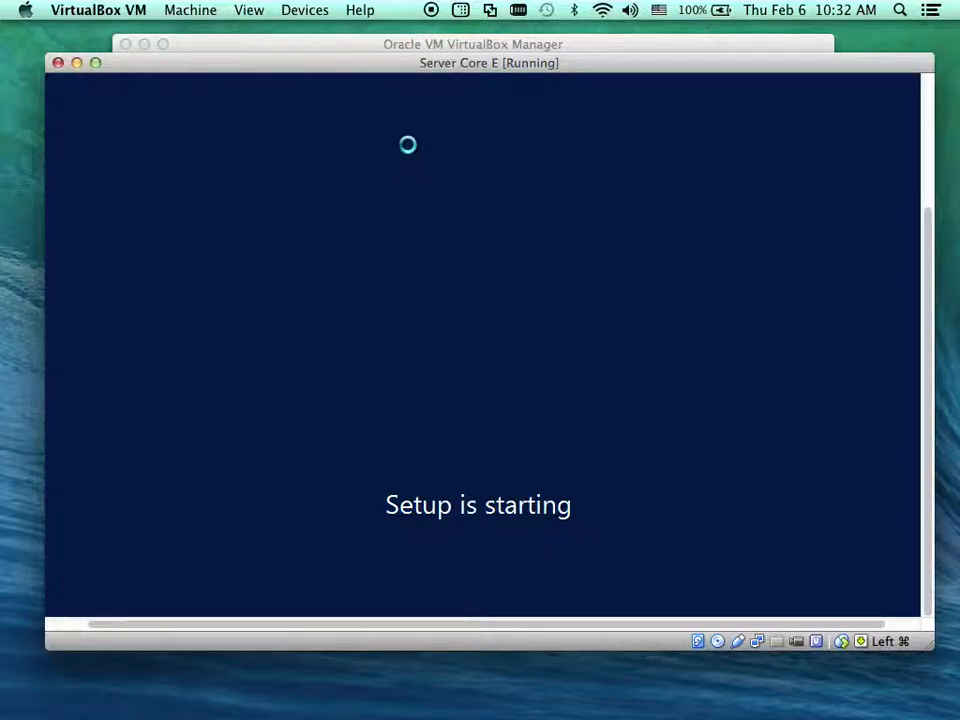
mouse_move(465, 63)
mouse_down()
mouse_move(444, 81)
mouse_move(452, 66)
mouse_up()
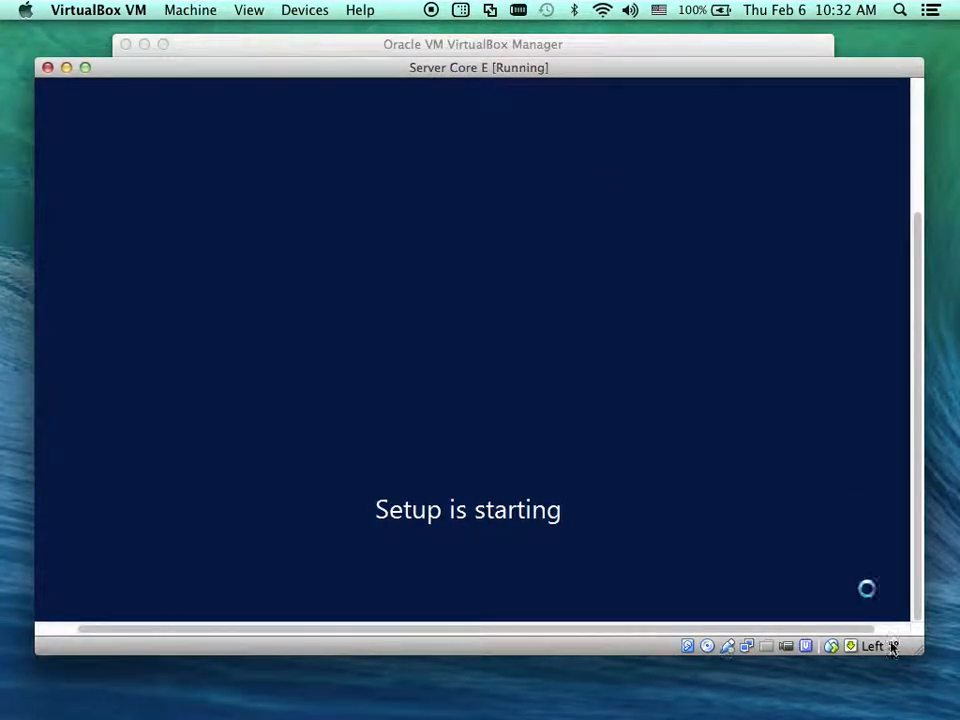
drag(924, 645, 936, 667)
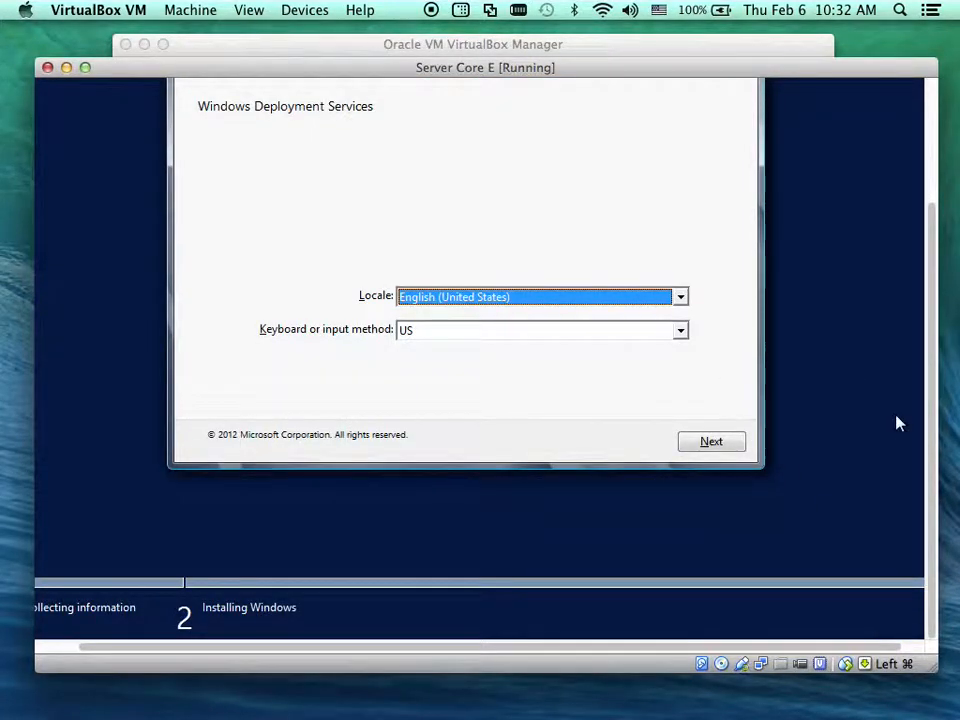
Keep English (United States) as the Windows Setup locale and continue
drag(928, 420, 934, 360)
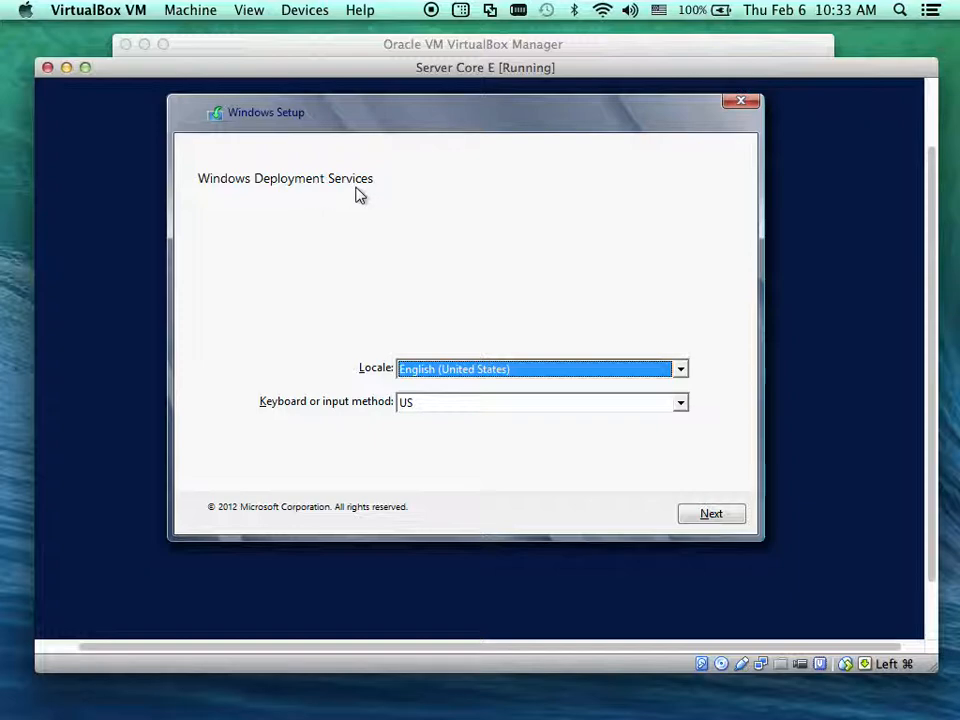
click(460, 372)
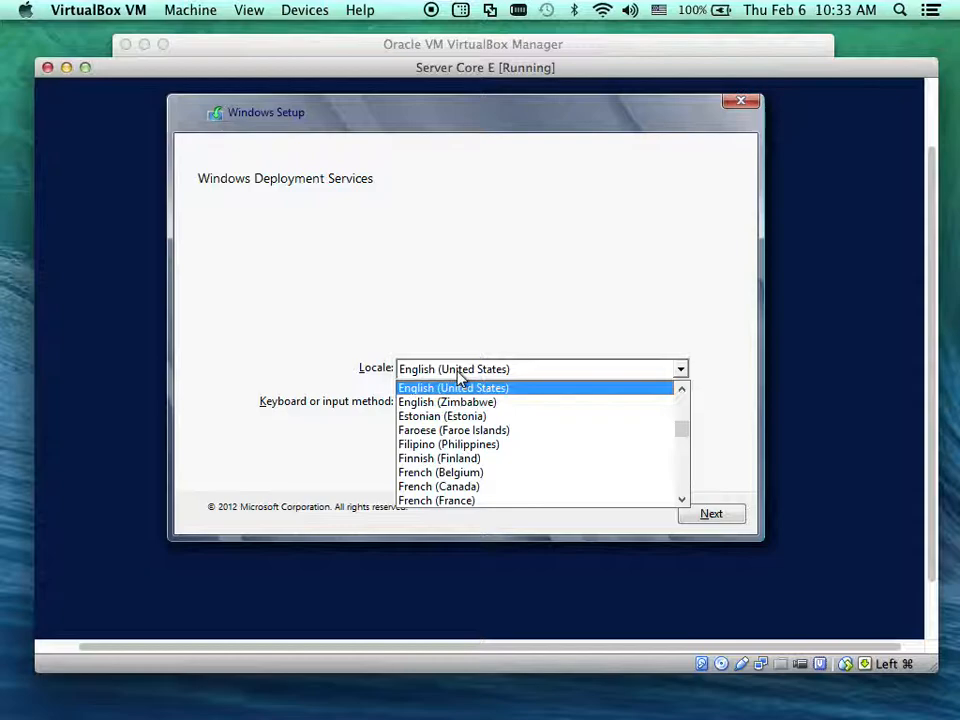
click(458, 372)
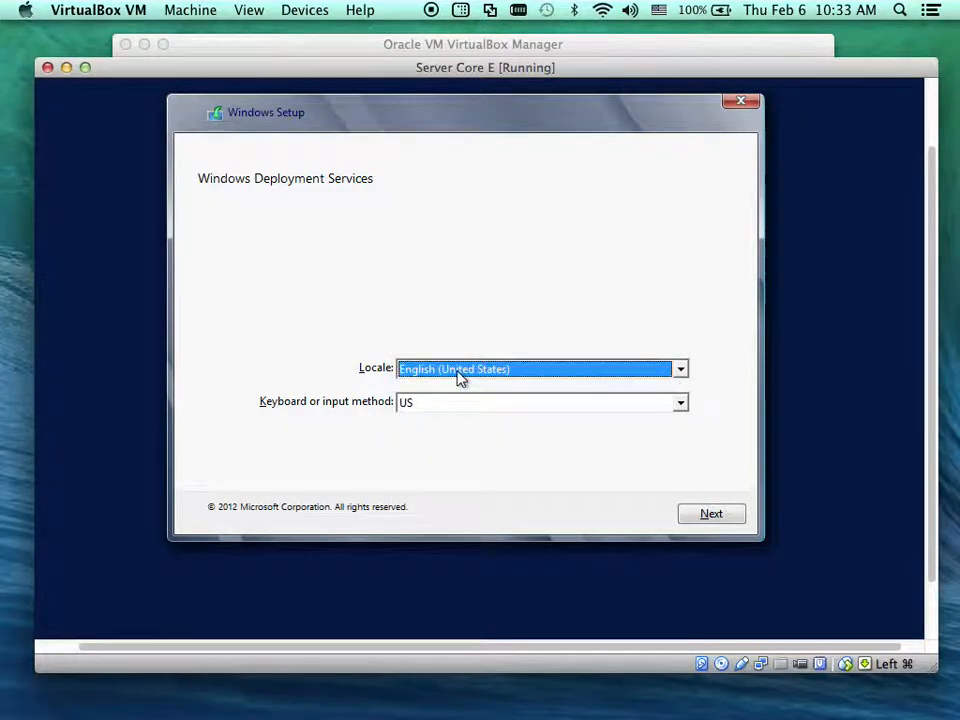
click(716, 516)
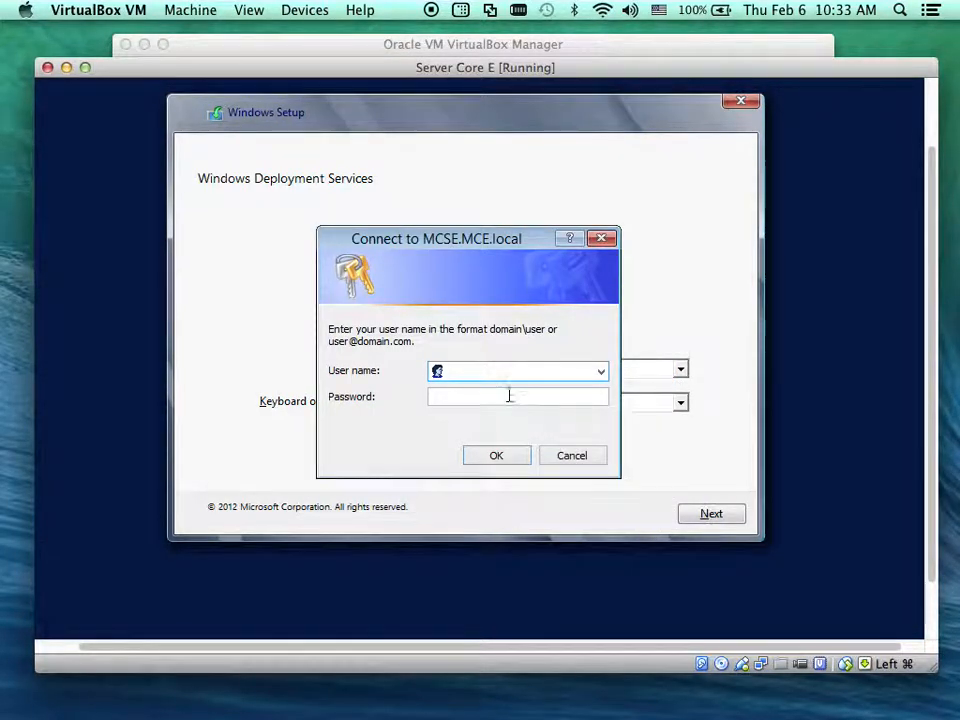
Try connecting to MCSE.MCE.local as Administrator with the account password
text(Administrator)
click(460, 392)
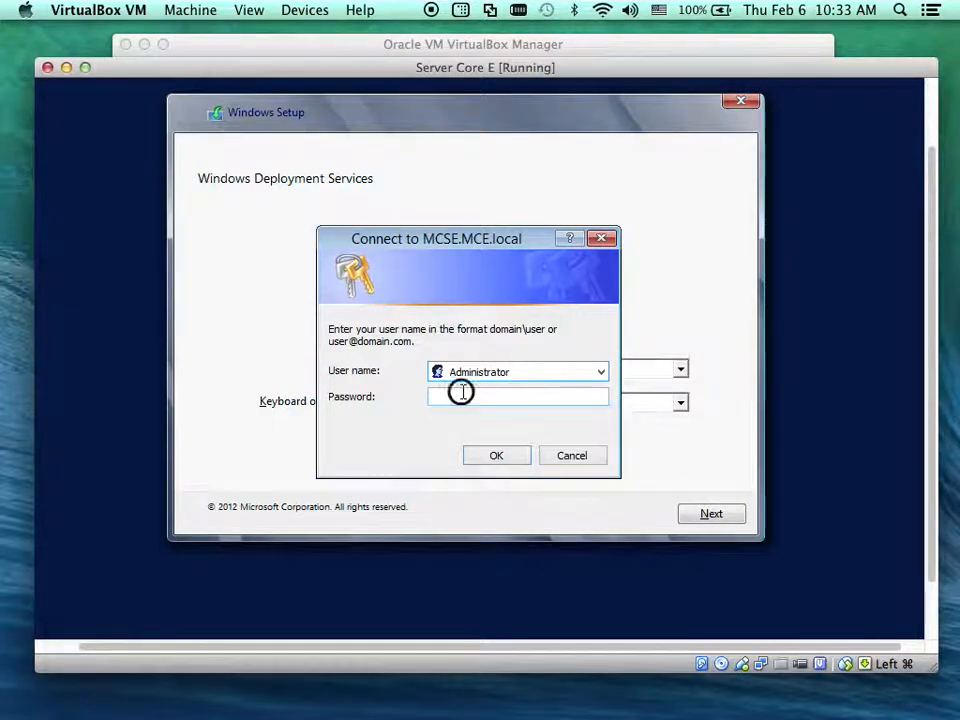
text(••••)
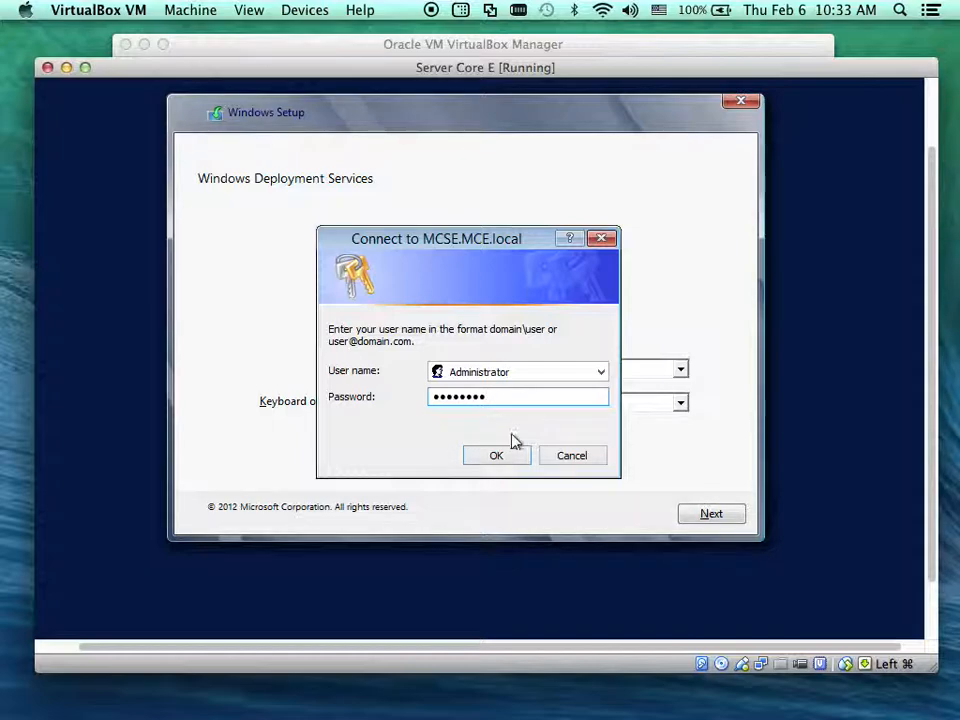
click(500, 457)
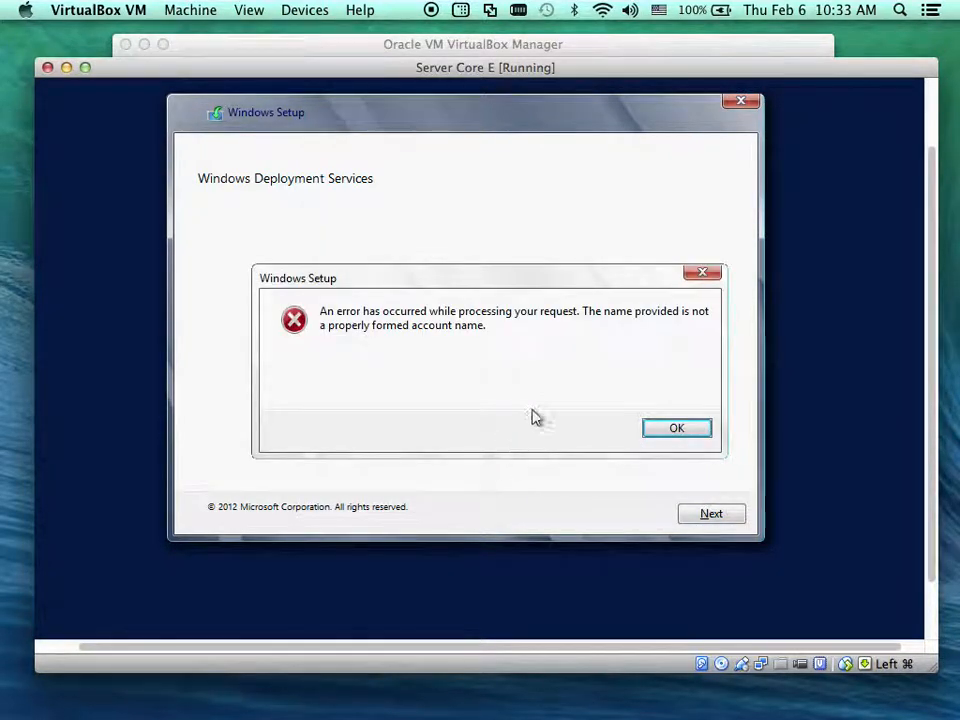
Dismiss the error and connect to MCSE.MCE.local as MCE.local\Administrator with the account password
click(662, 430)
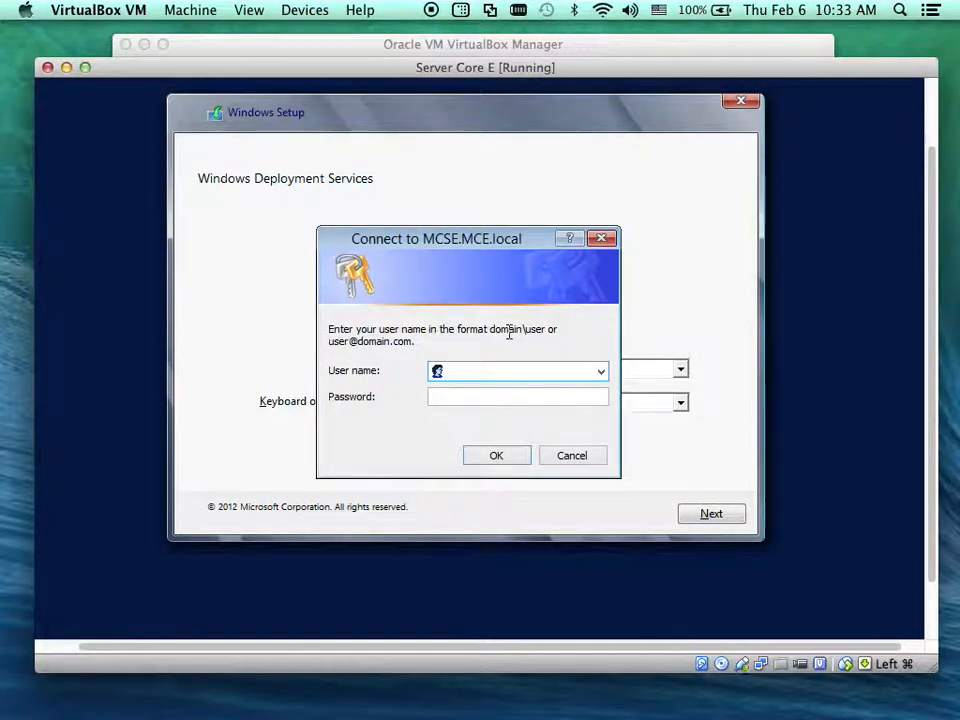
text(MCE.local)
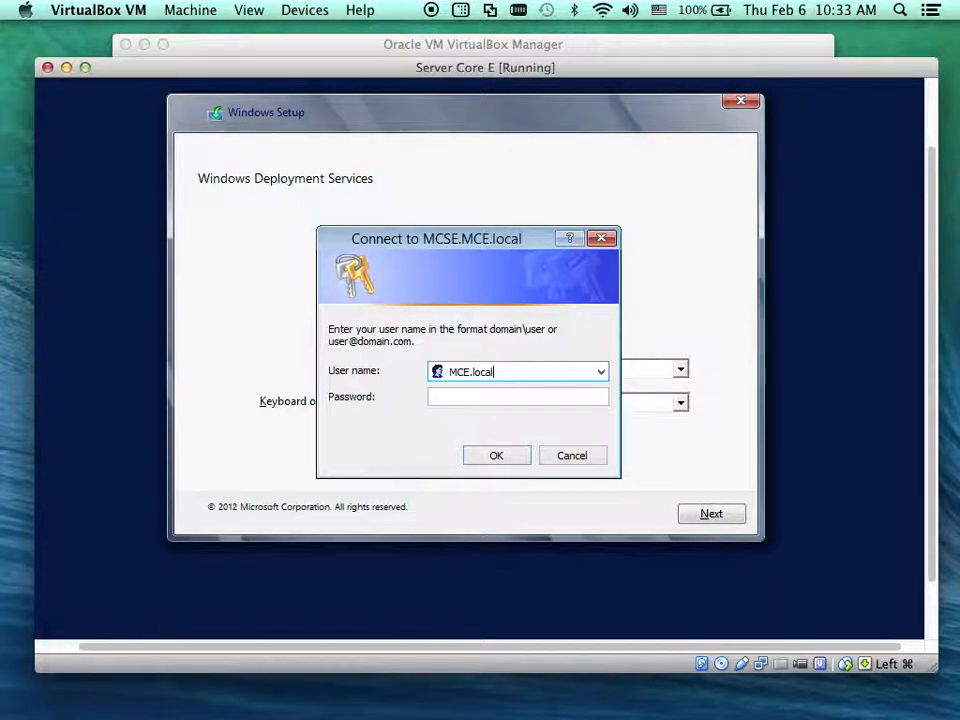
text(\Aministrator)
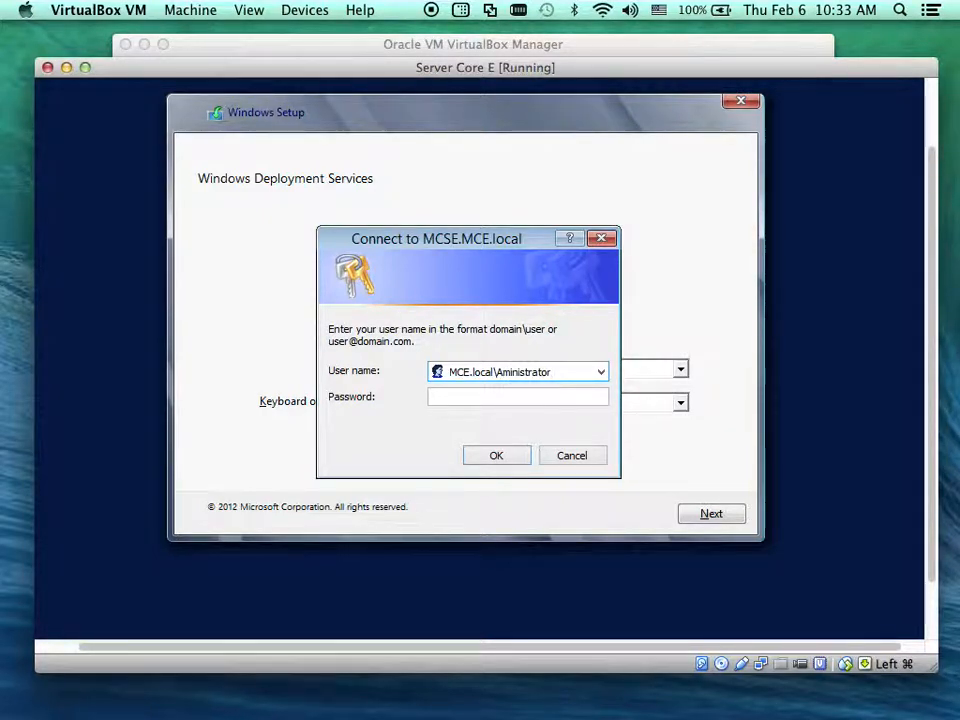
key(Tab)
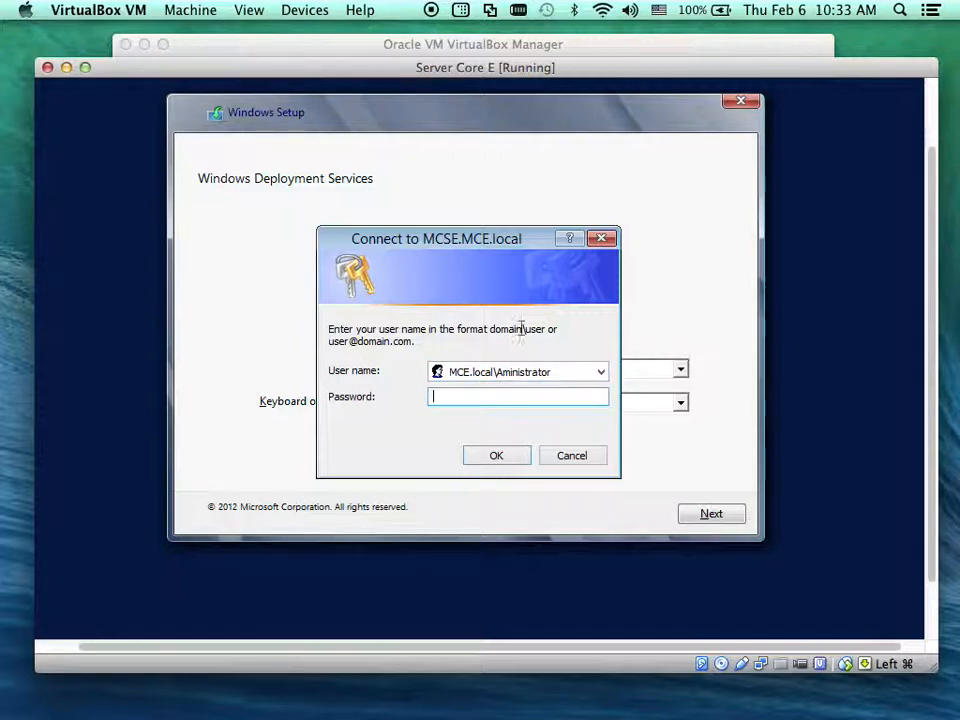
double_click(502, 371)
click(499, 371)
text(d)
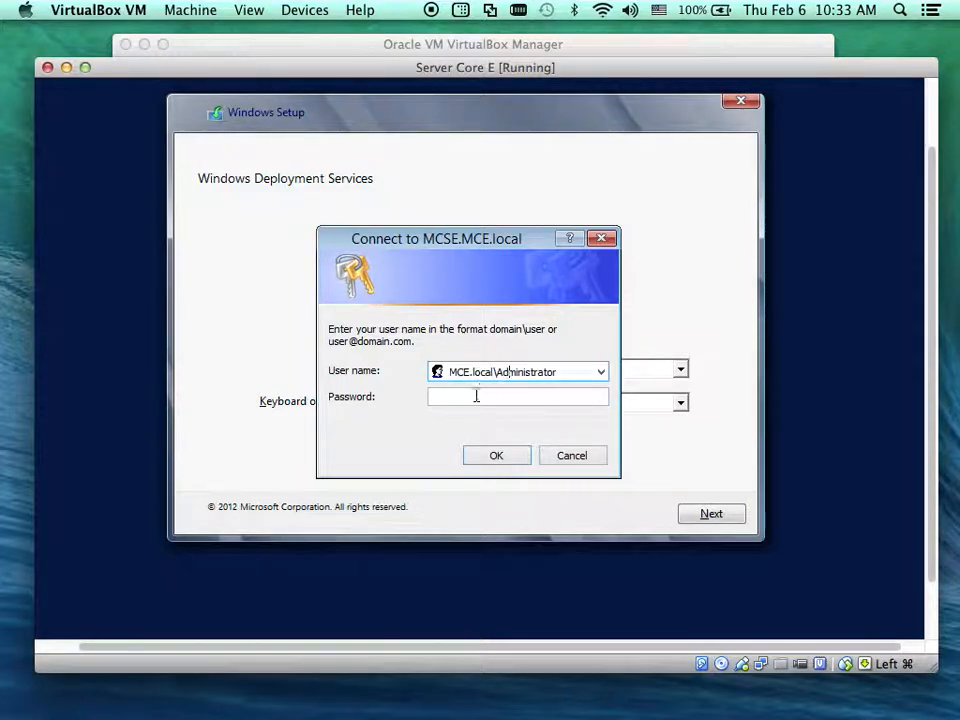
click(474, 397)
text(••••••••)
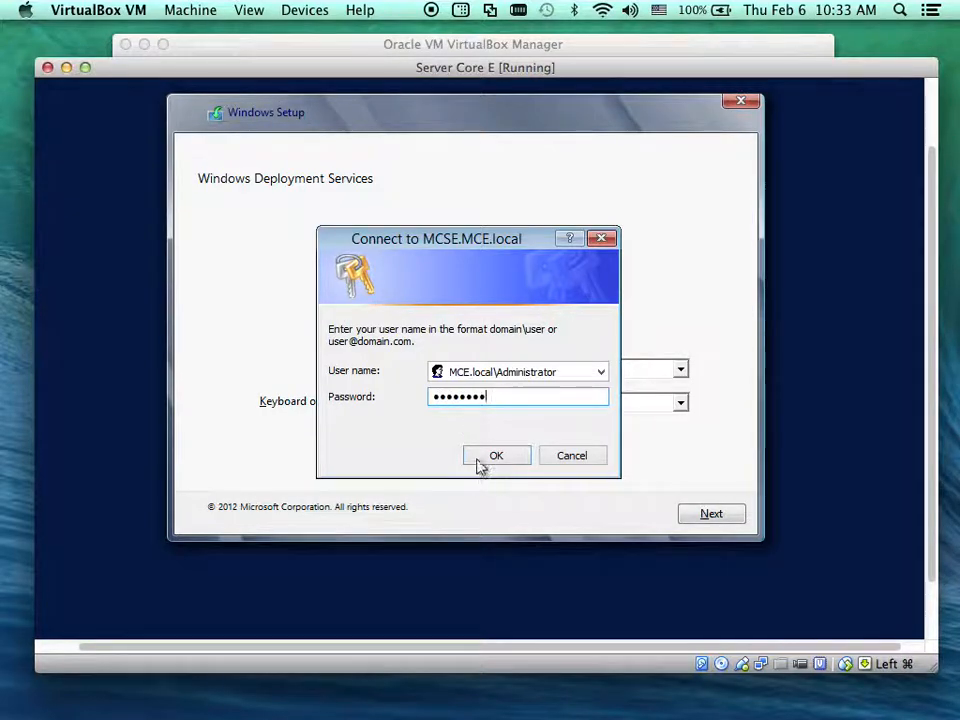
click(478, 460)
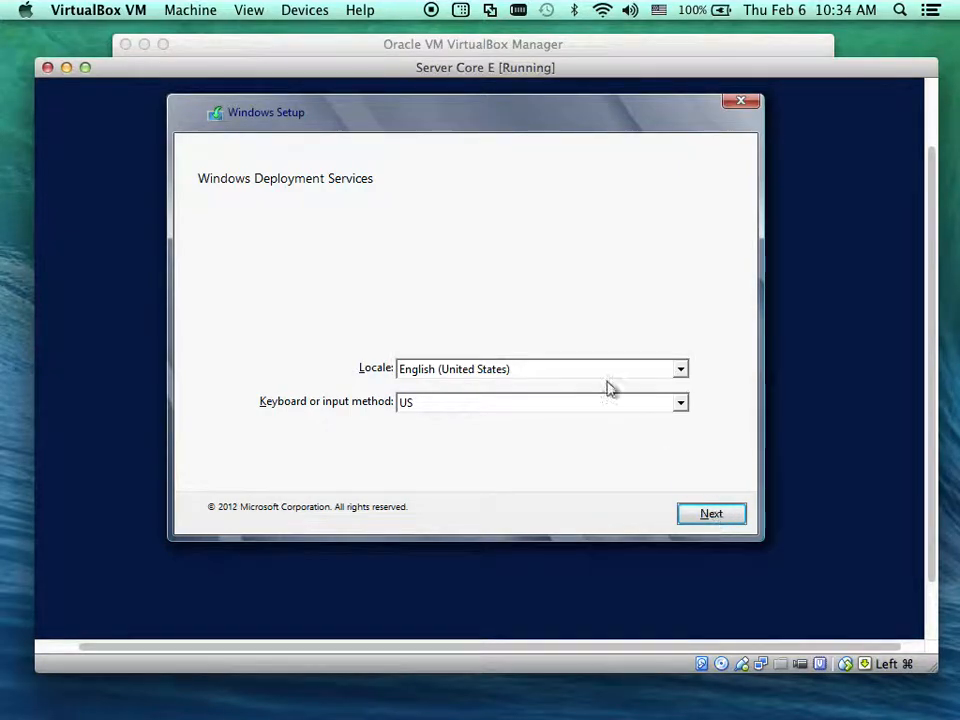
Accept the locale and OS choices and install onto Drive 0's 25.0 GB unallocated space
click(695, 515)
click(695, 513)
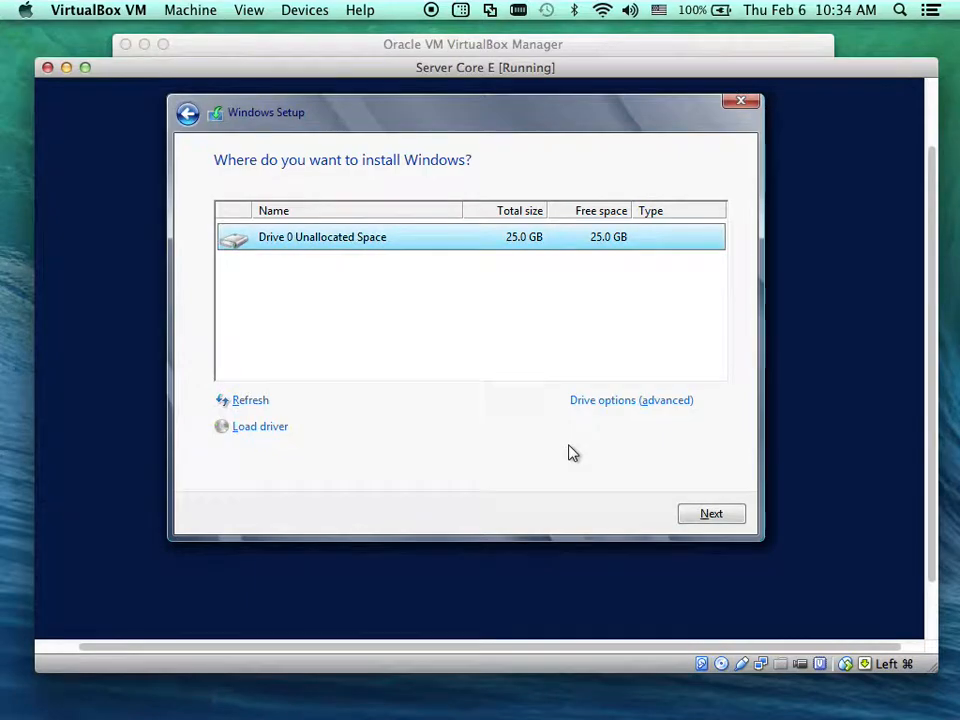
click(707, 514)
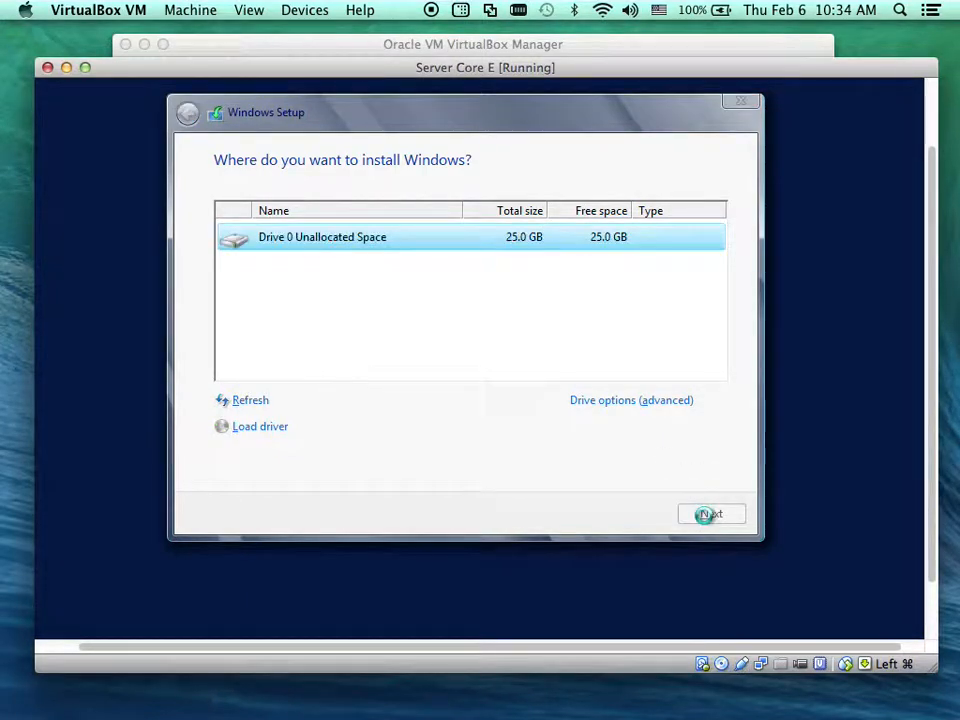